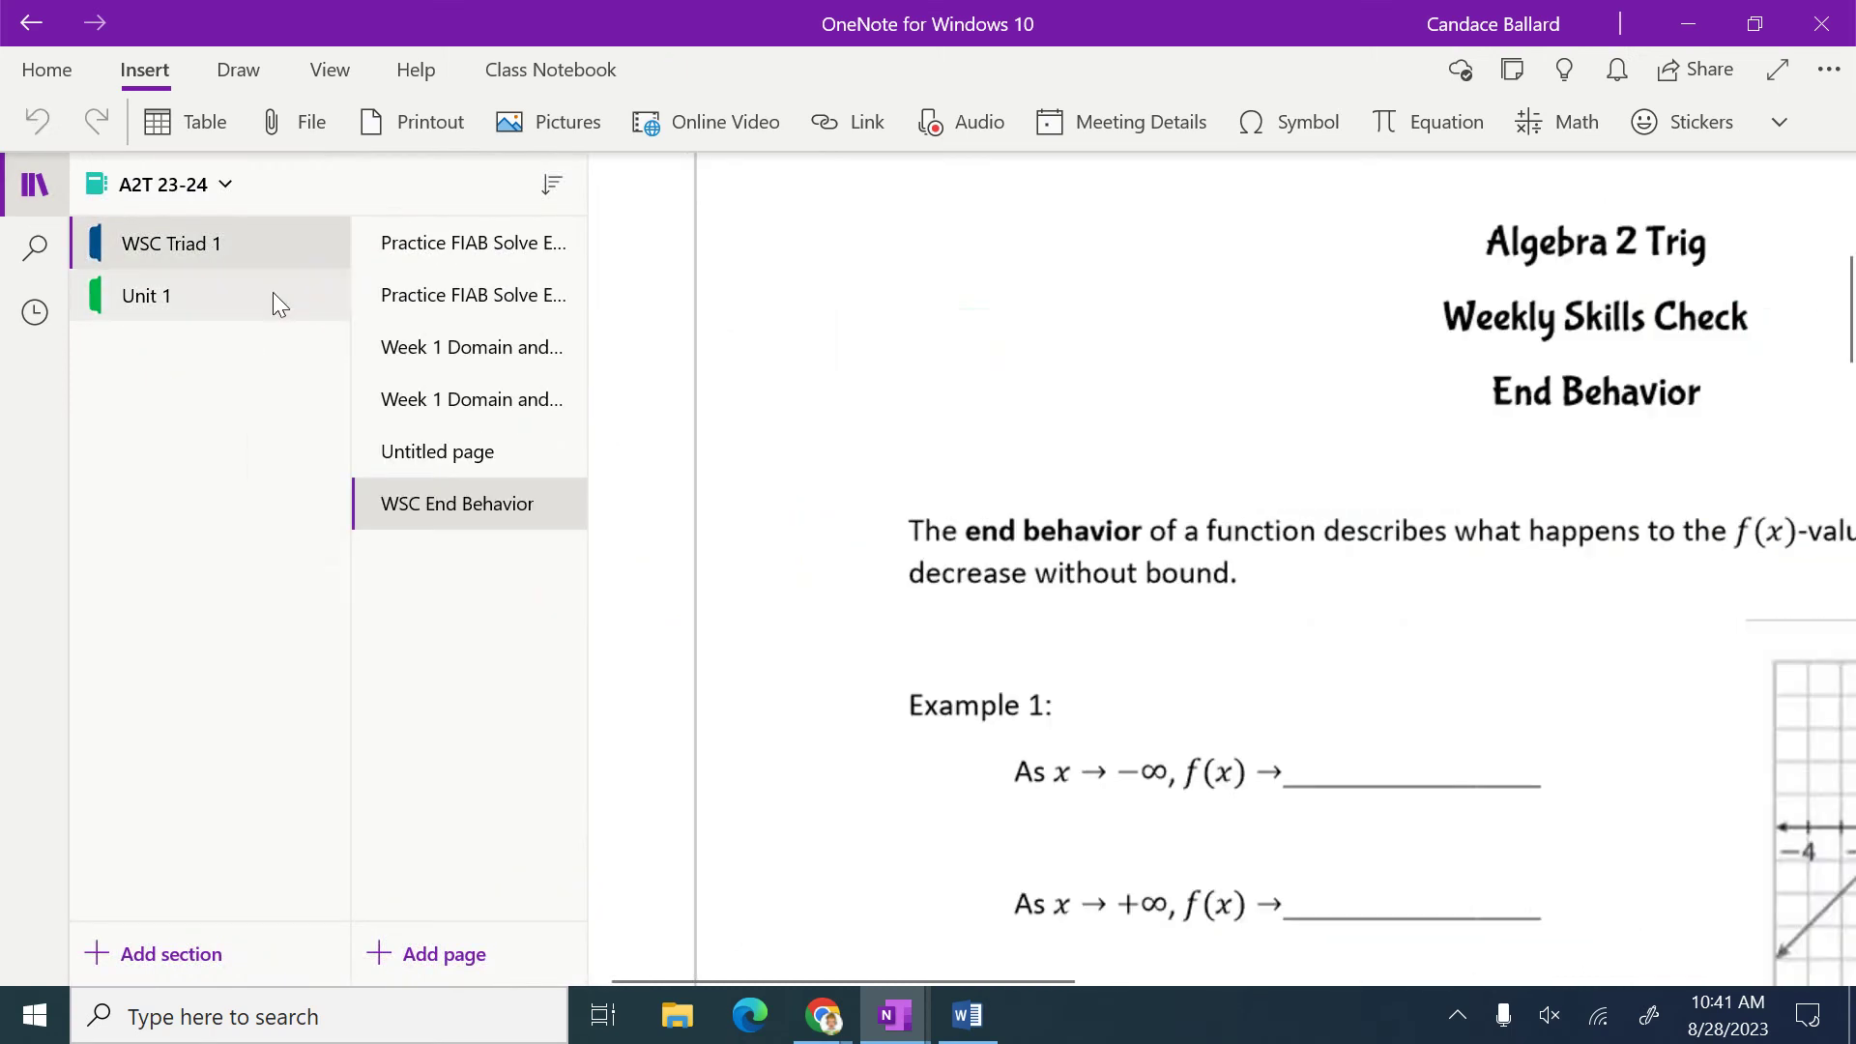
Step: Collapse the notebook navigation pane so the End Behavior worksheet page fills the window
left_click(35, 183)
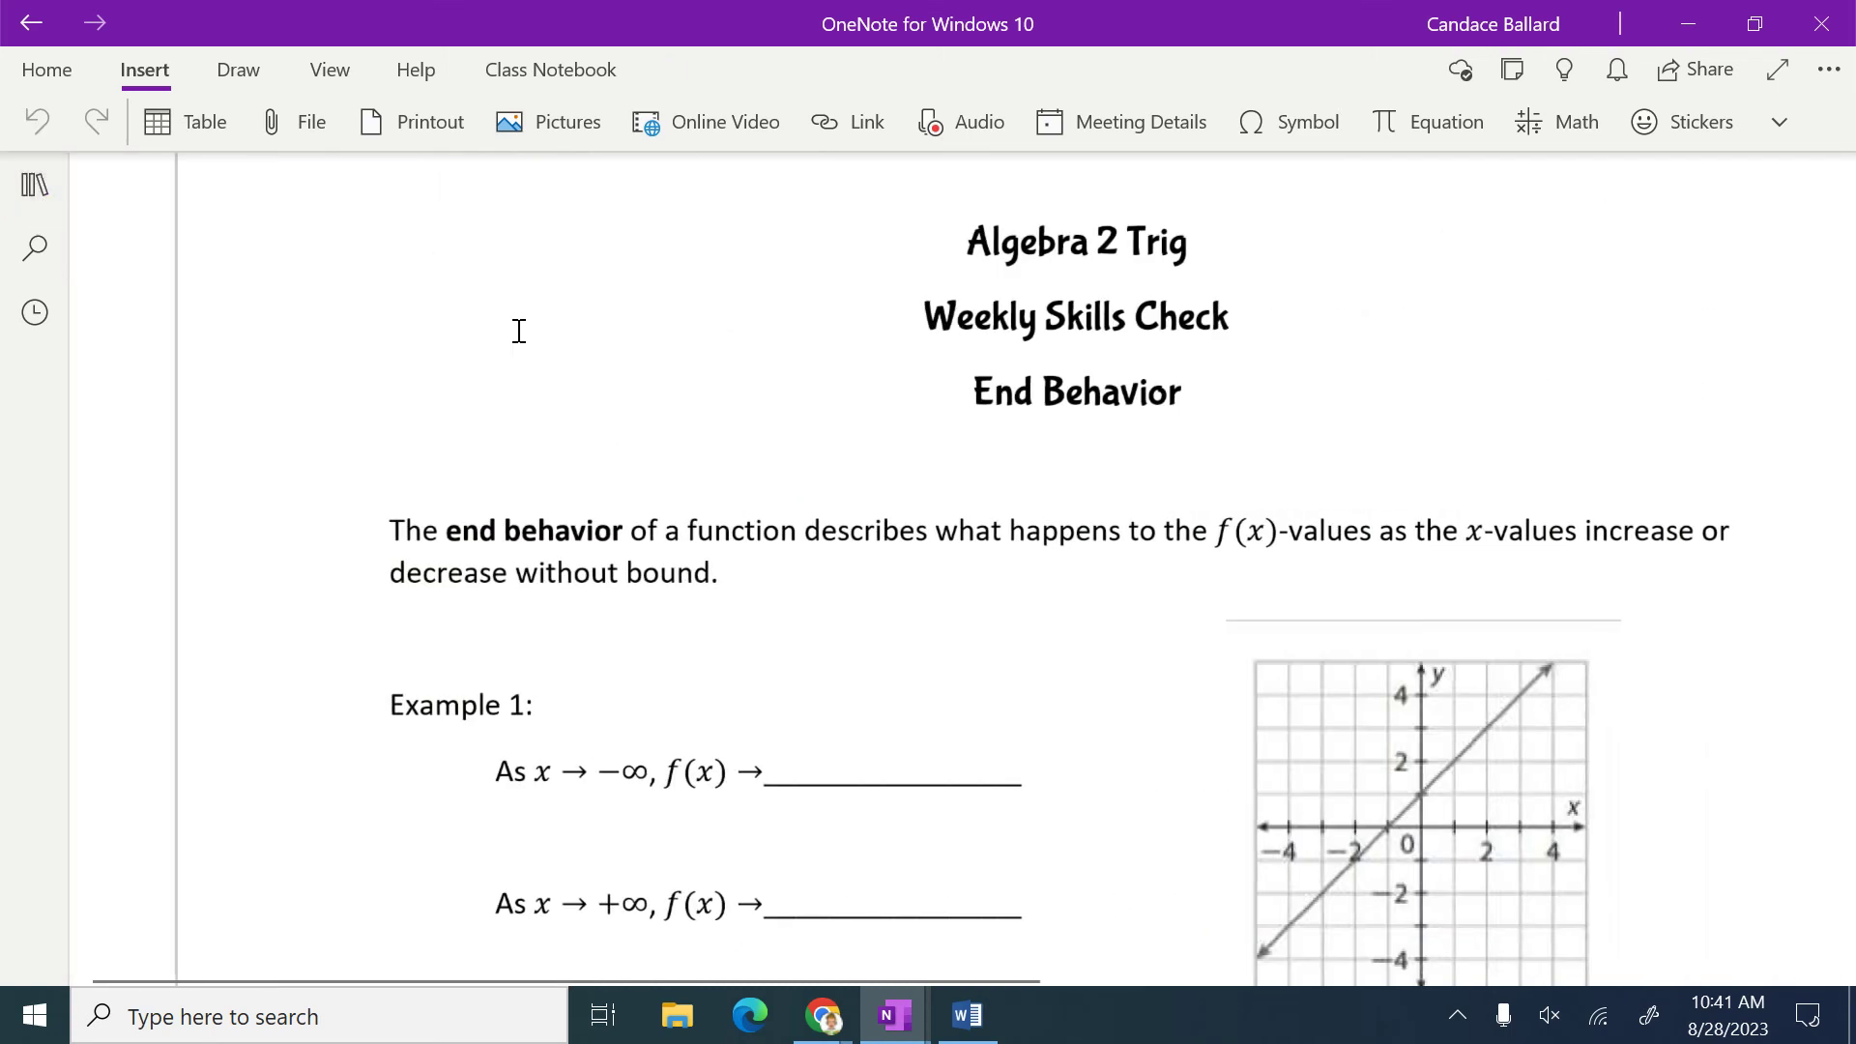
scroll(1099, 568, "down", 2)
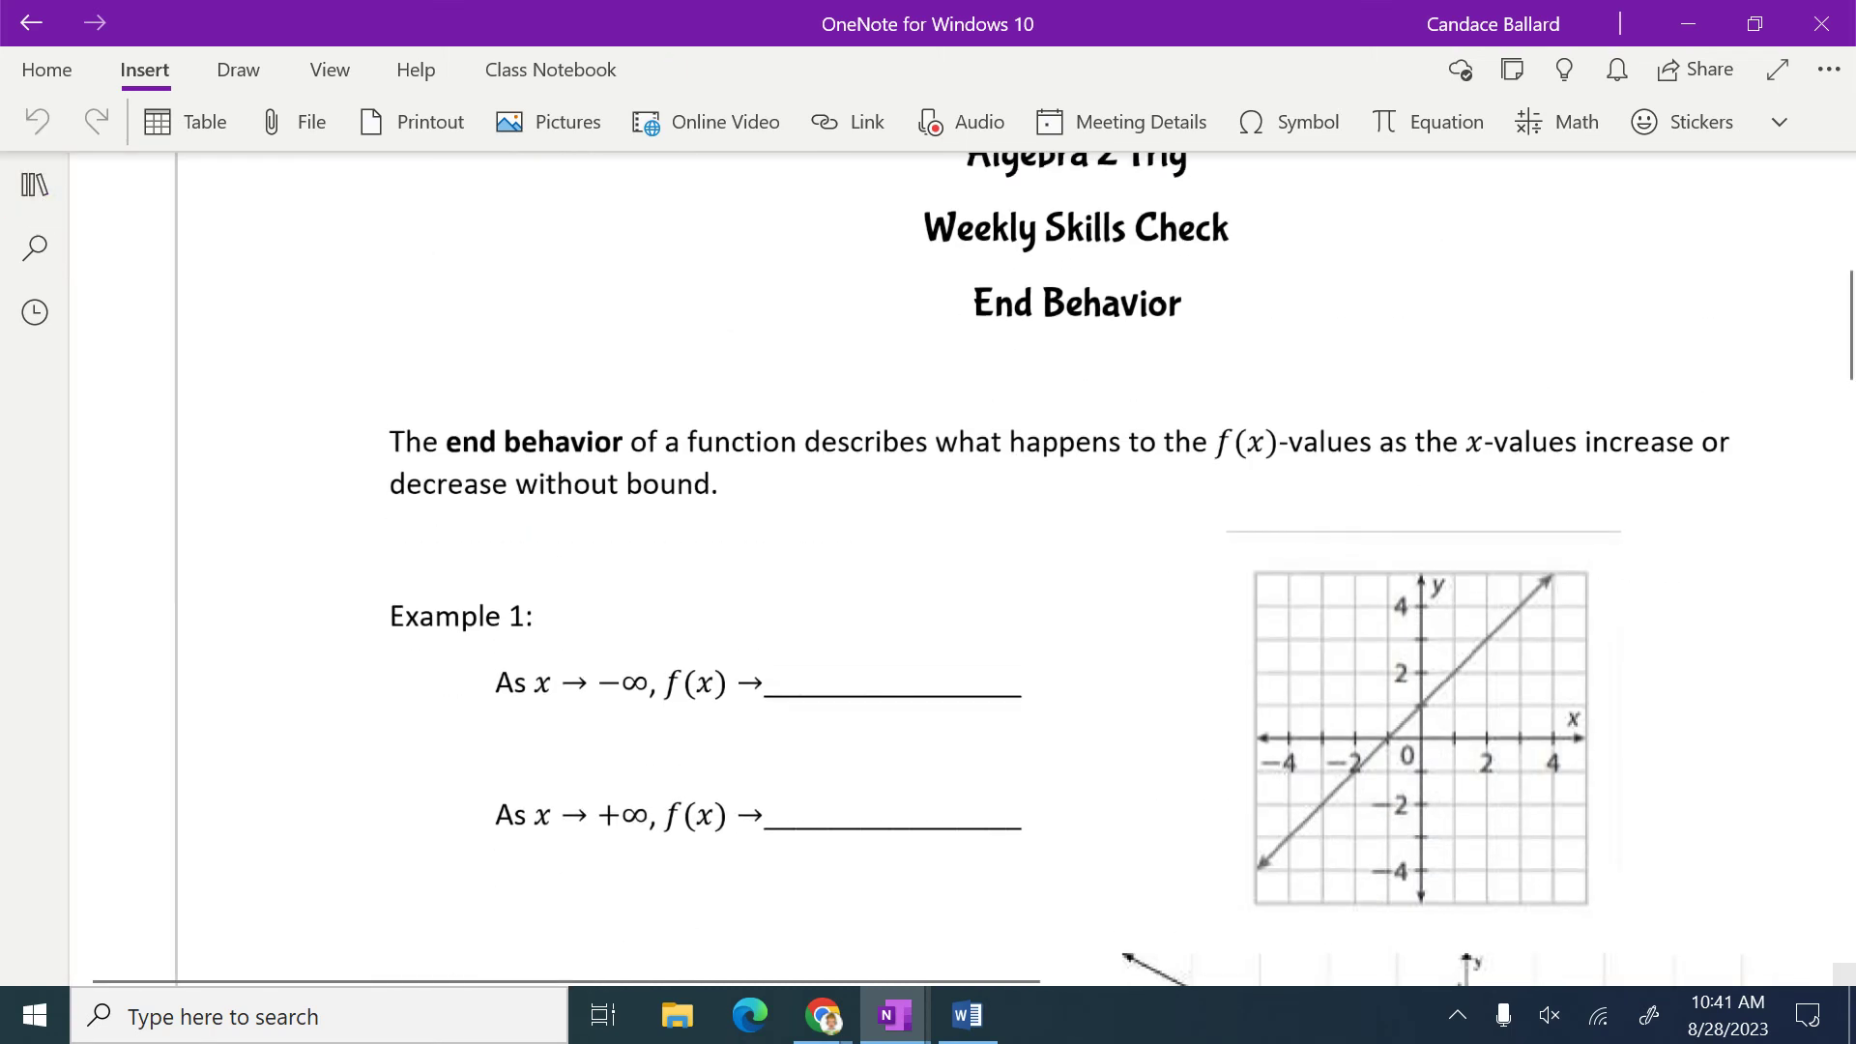
scroll(1099, 569, "up", 1)
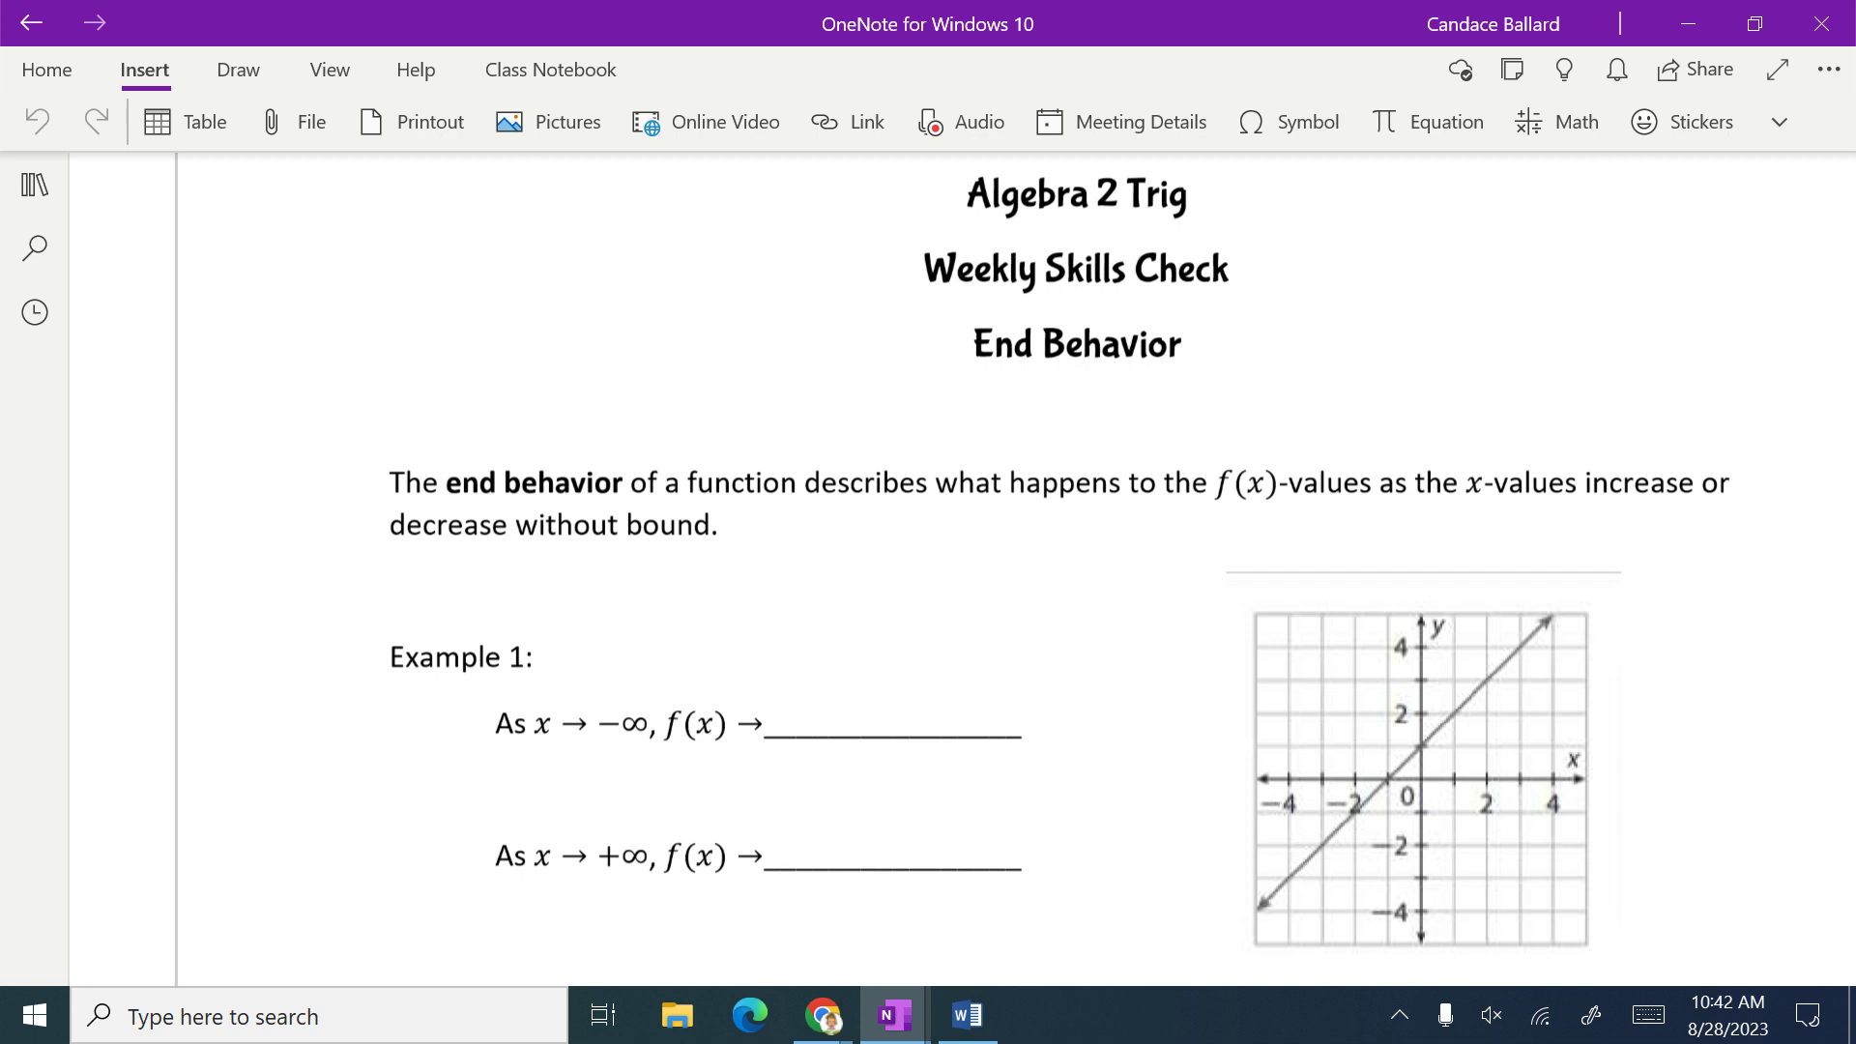
Step: With the green pen, underline f(x)-values and 'increase or decrease without bound' and write y over (x)
left_click(238, 69)
left_click(684, 116)
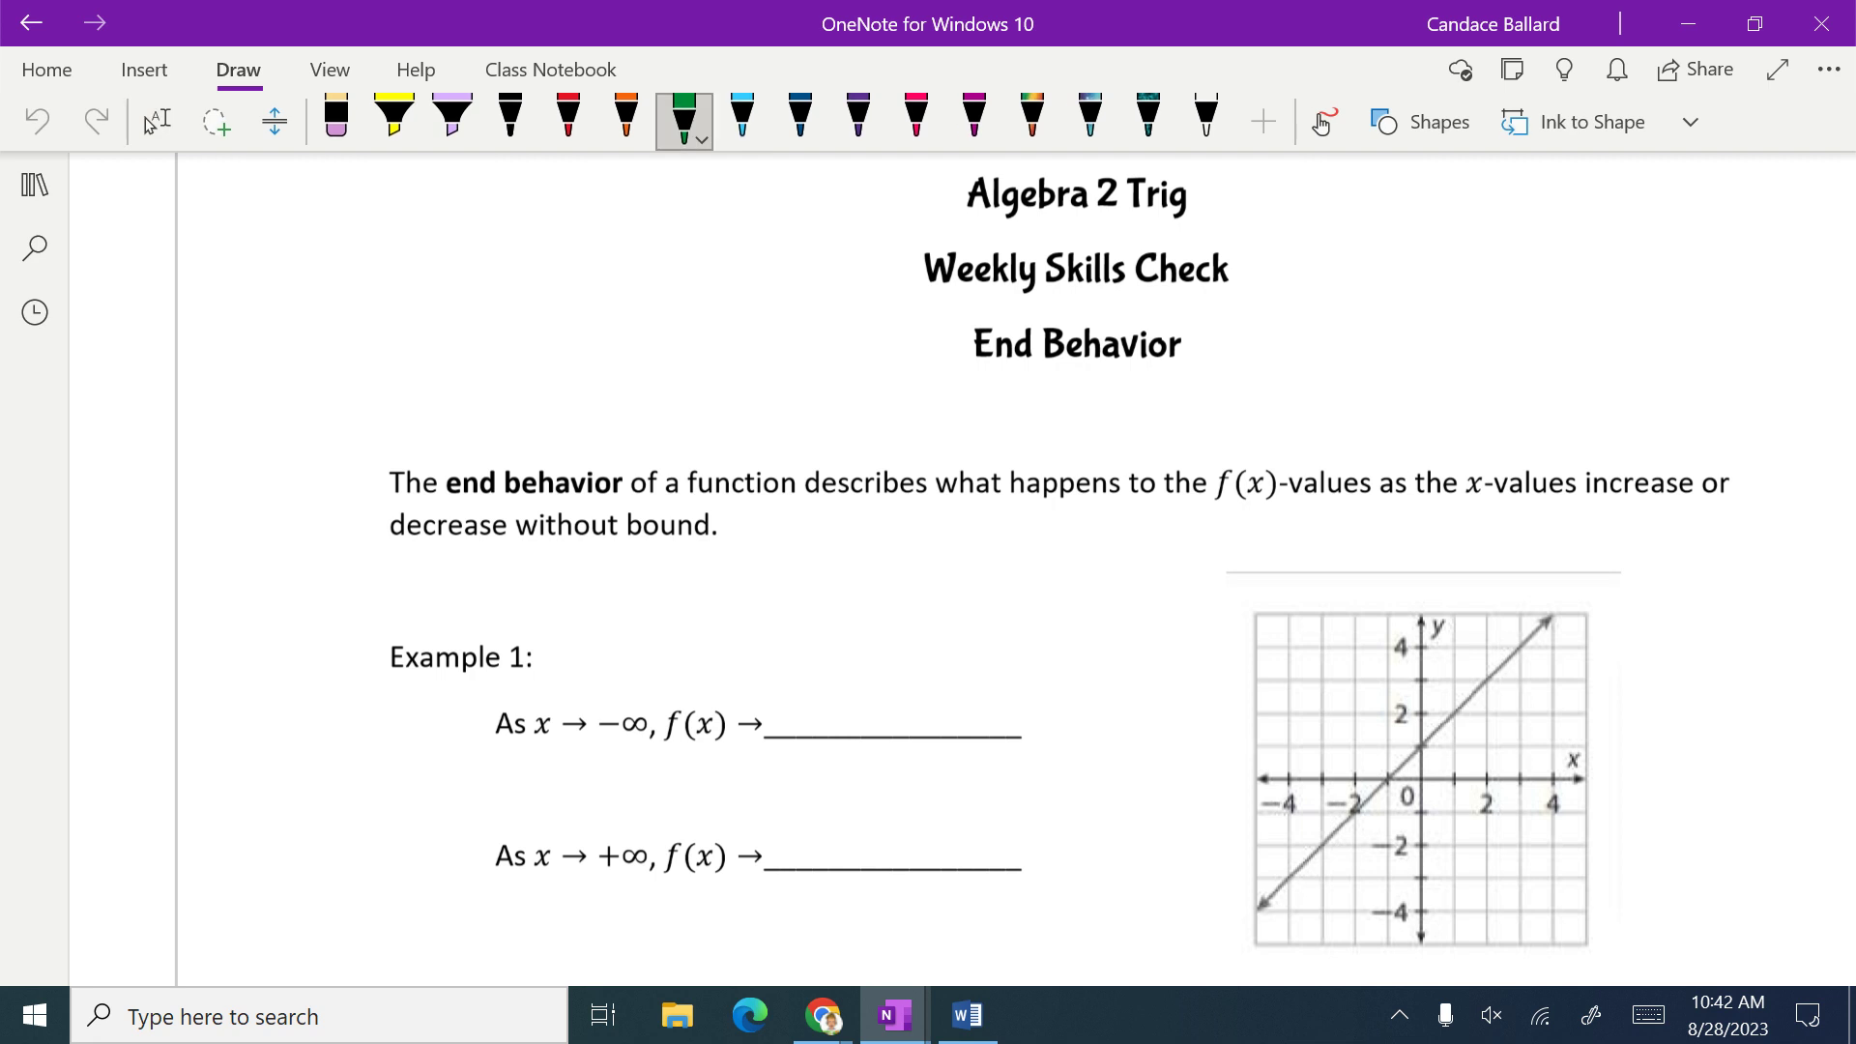
mouse_move(1197, 520)
left_mouse_down()
mouse_move(1325, 501)
mouse_move(1200, 538)
left_mouse_up()
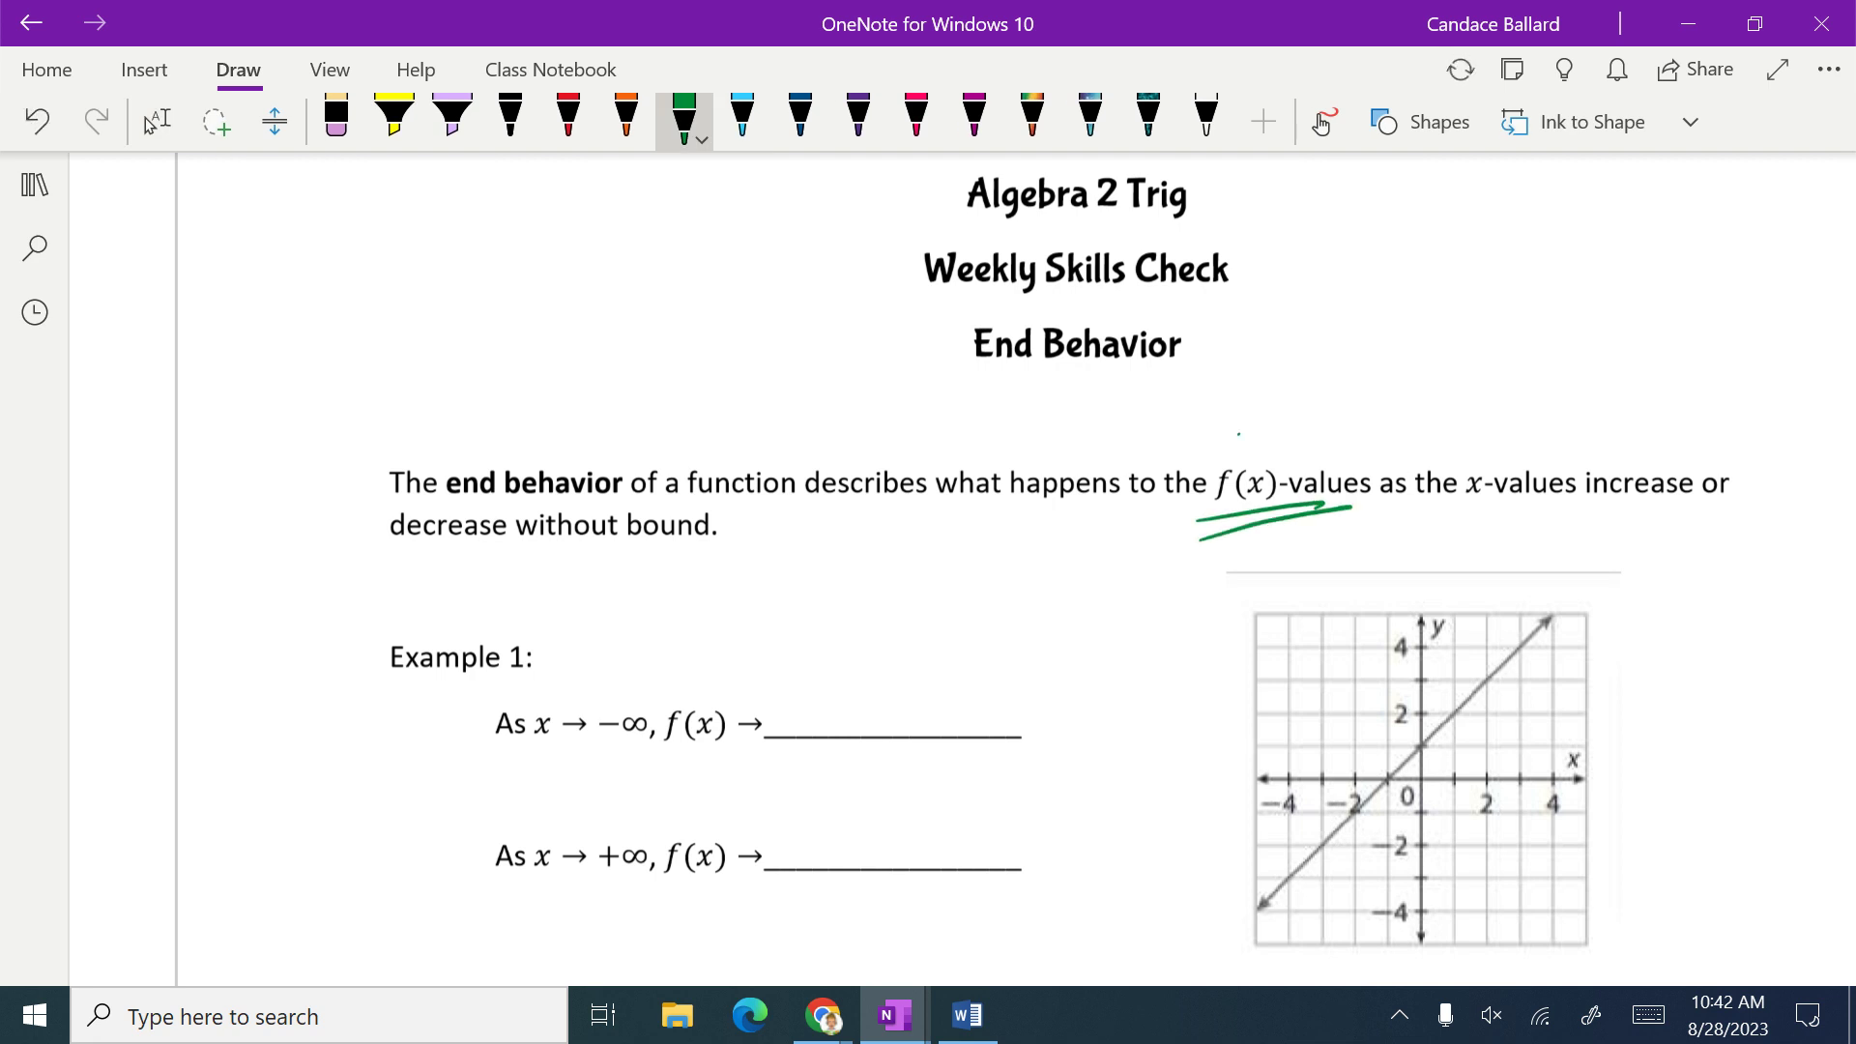
mouse_move(1240, 435)
left_mouse_down()
mouse_move(1257, 495)
mouse_move(1257, 458)
left_mouse_up()
left_click_drag(1612, 504, 1728, 508)
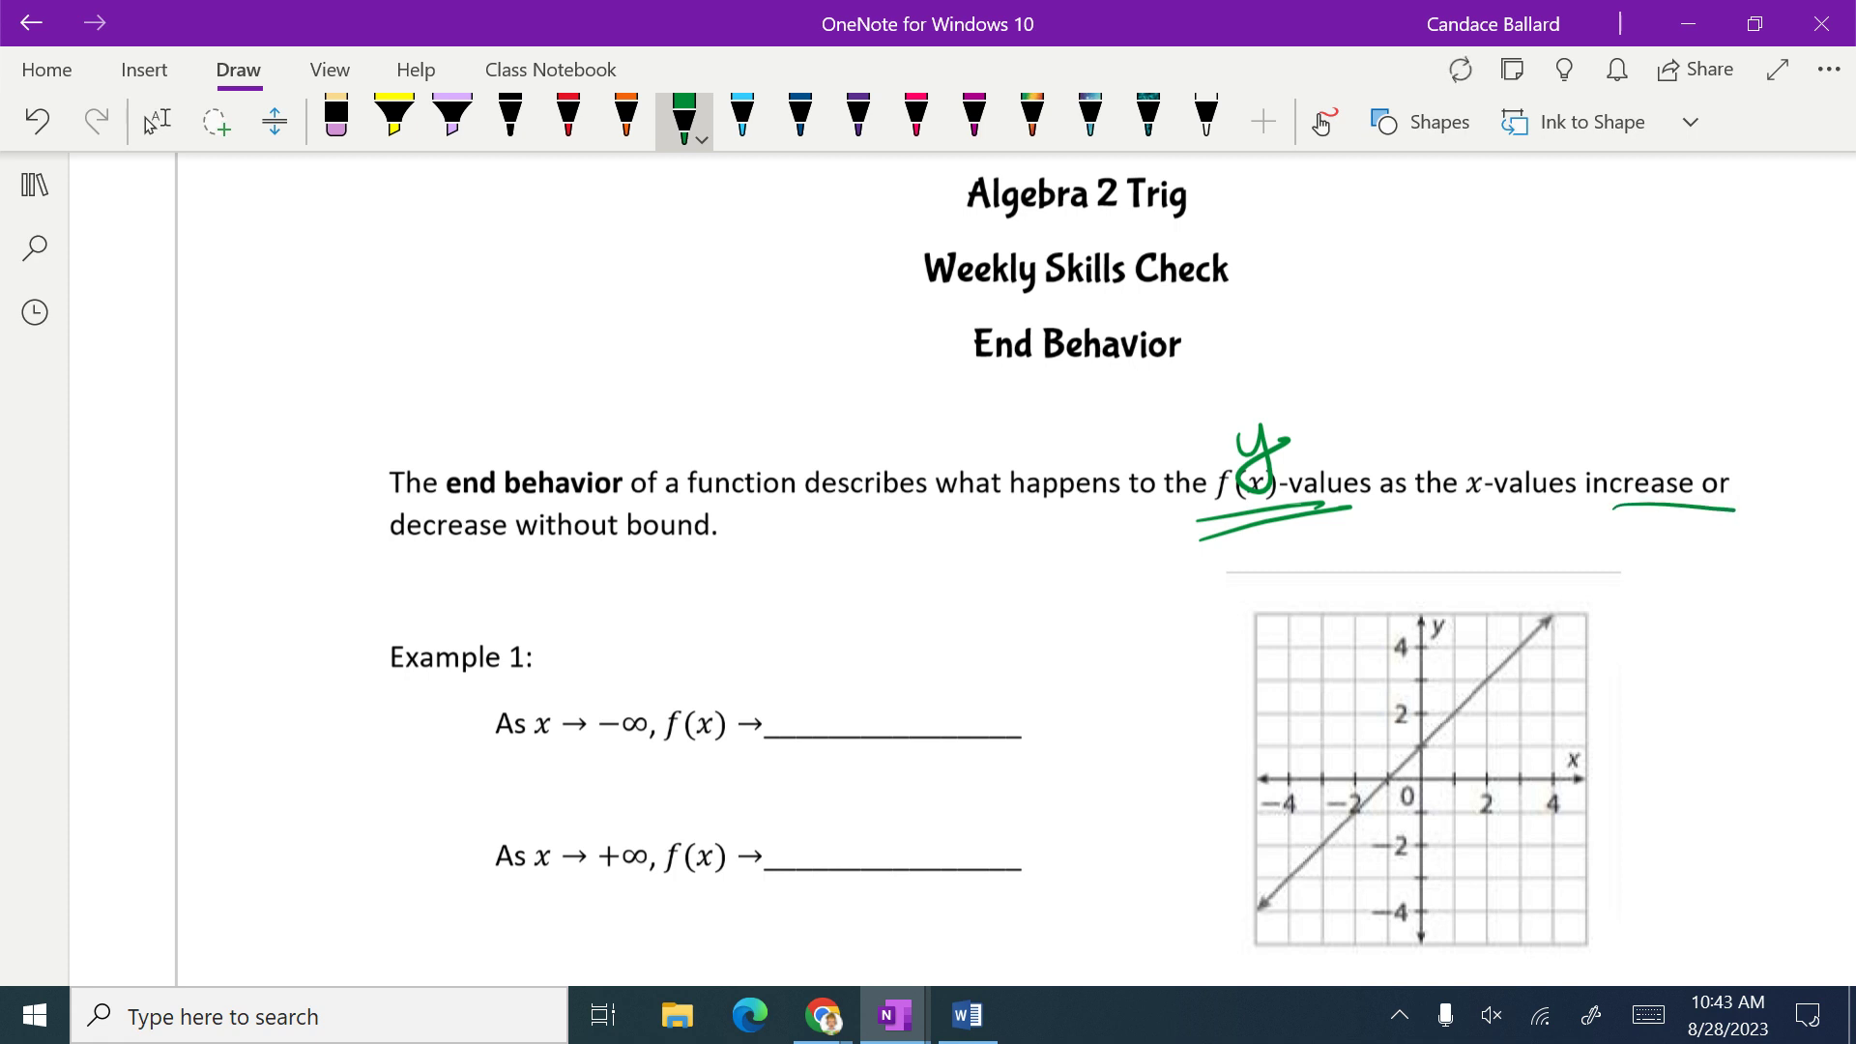
left_click_drag(406, 559, 662, 538)
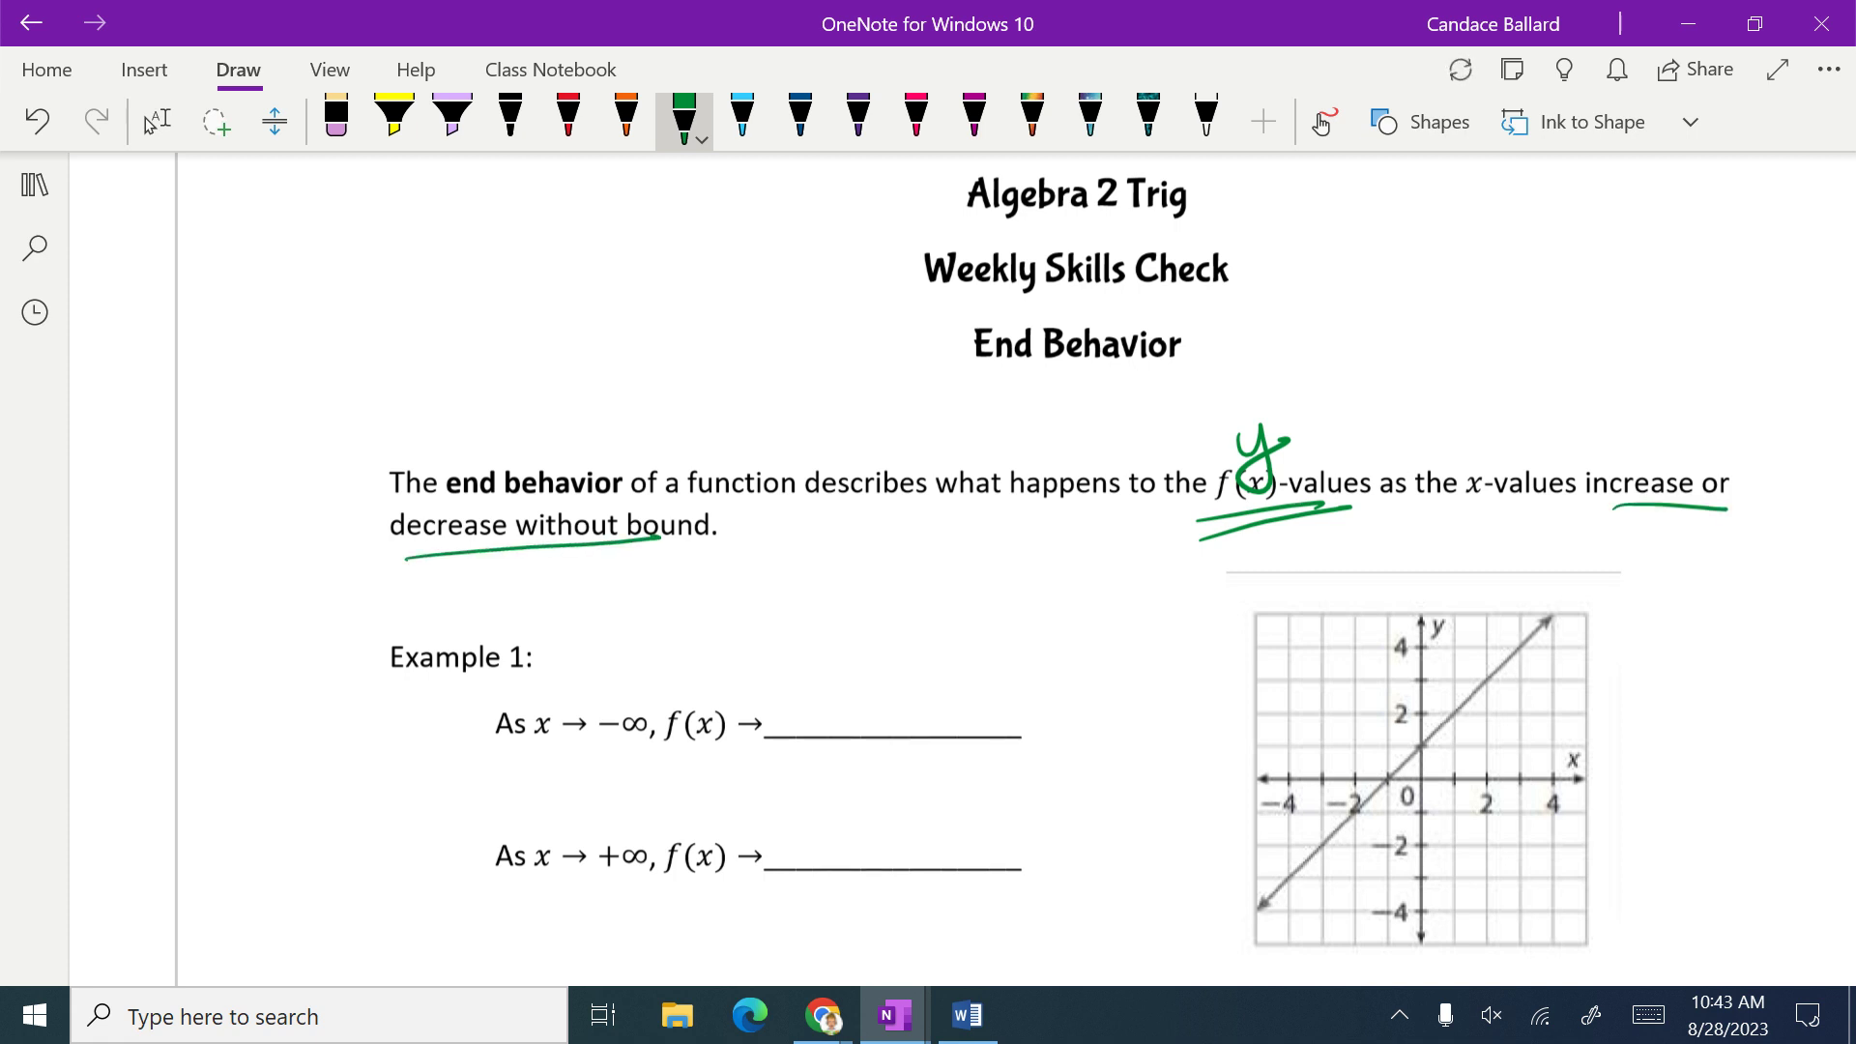
Step: Handwrite 'arrows keep going forever ∞' in green beside the definition
left_click_drag(1654, 374, 1643, 448)
left_click_drag(1626, 418, 1659, 414)
mouse_move(1650, 313)
left_mouse_down()
mouse_move(1653, 331)
mouse_move(1696, 290)
mouse_move(1743, 282)
mouse_move(1752, 256)
left_mouse_up()
mouse_move(1770, 249)
left_mouse_down()
mouse_move(1761, 288)
mouse_move(1701, 371)
mouse_move(1785, 319)
left_mouse_up()
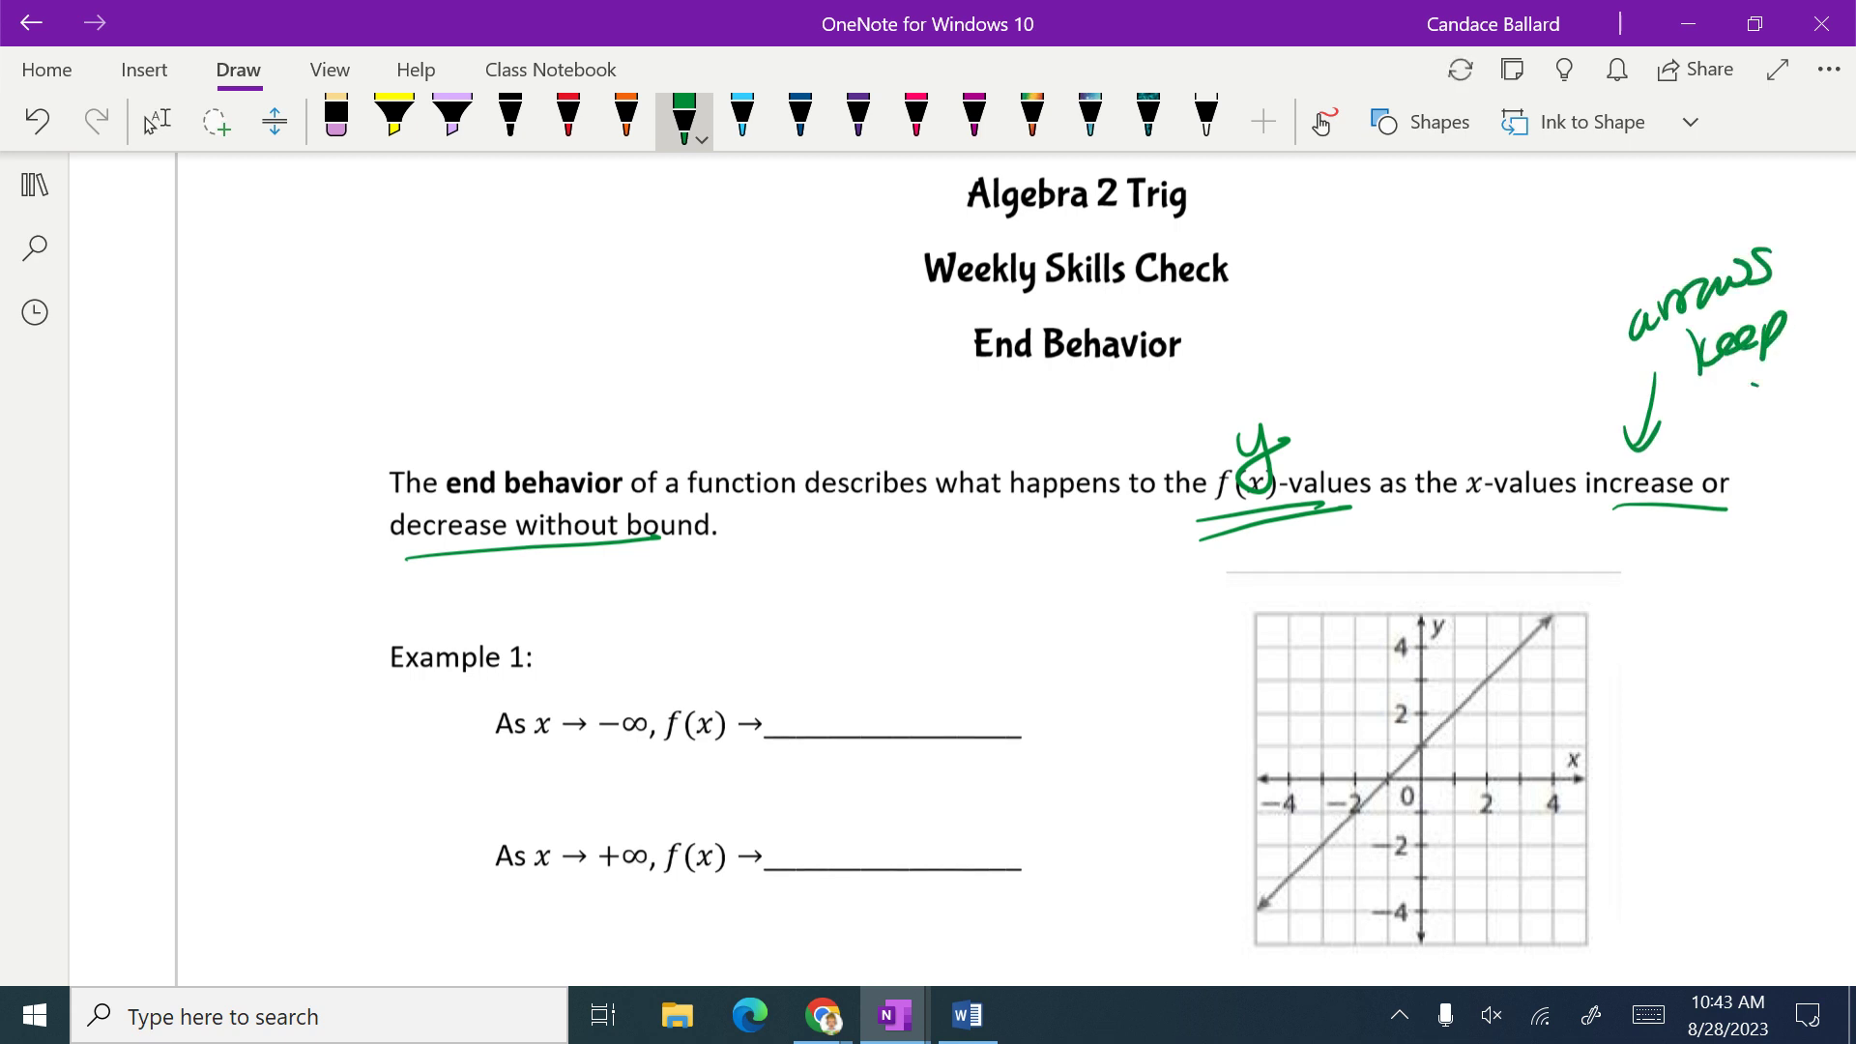
left_click_drag(1758, 385, 1742, 437)
mouse_move(1769, 387)
left_mouse_down()
mouse_move(1808, 382)
mouse_move(1816, 430)
left_mouse_up()
left_click(1791, 354)
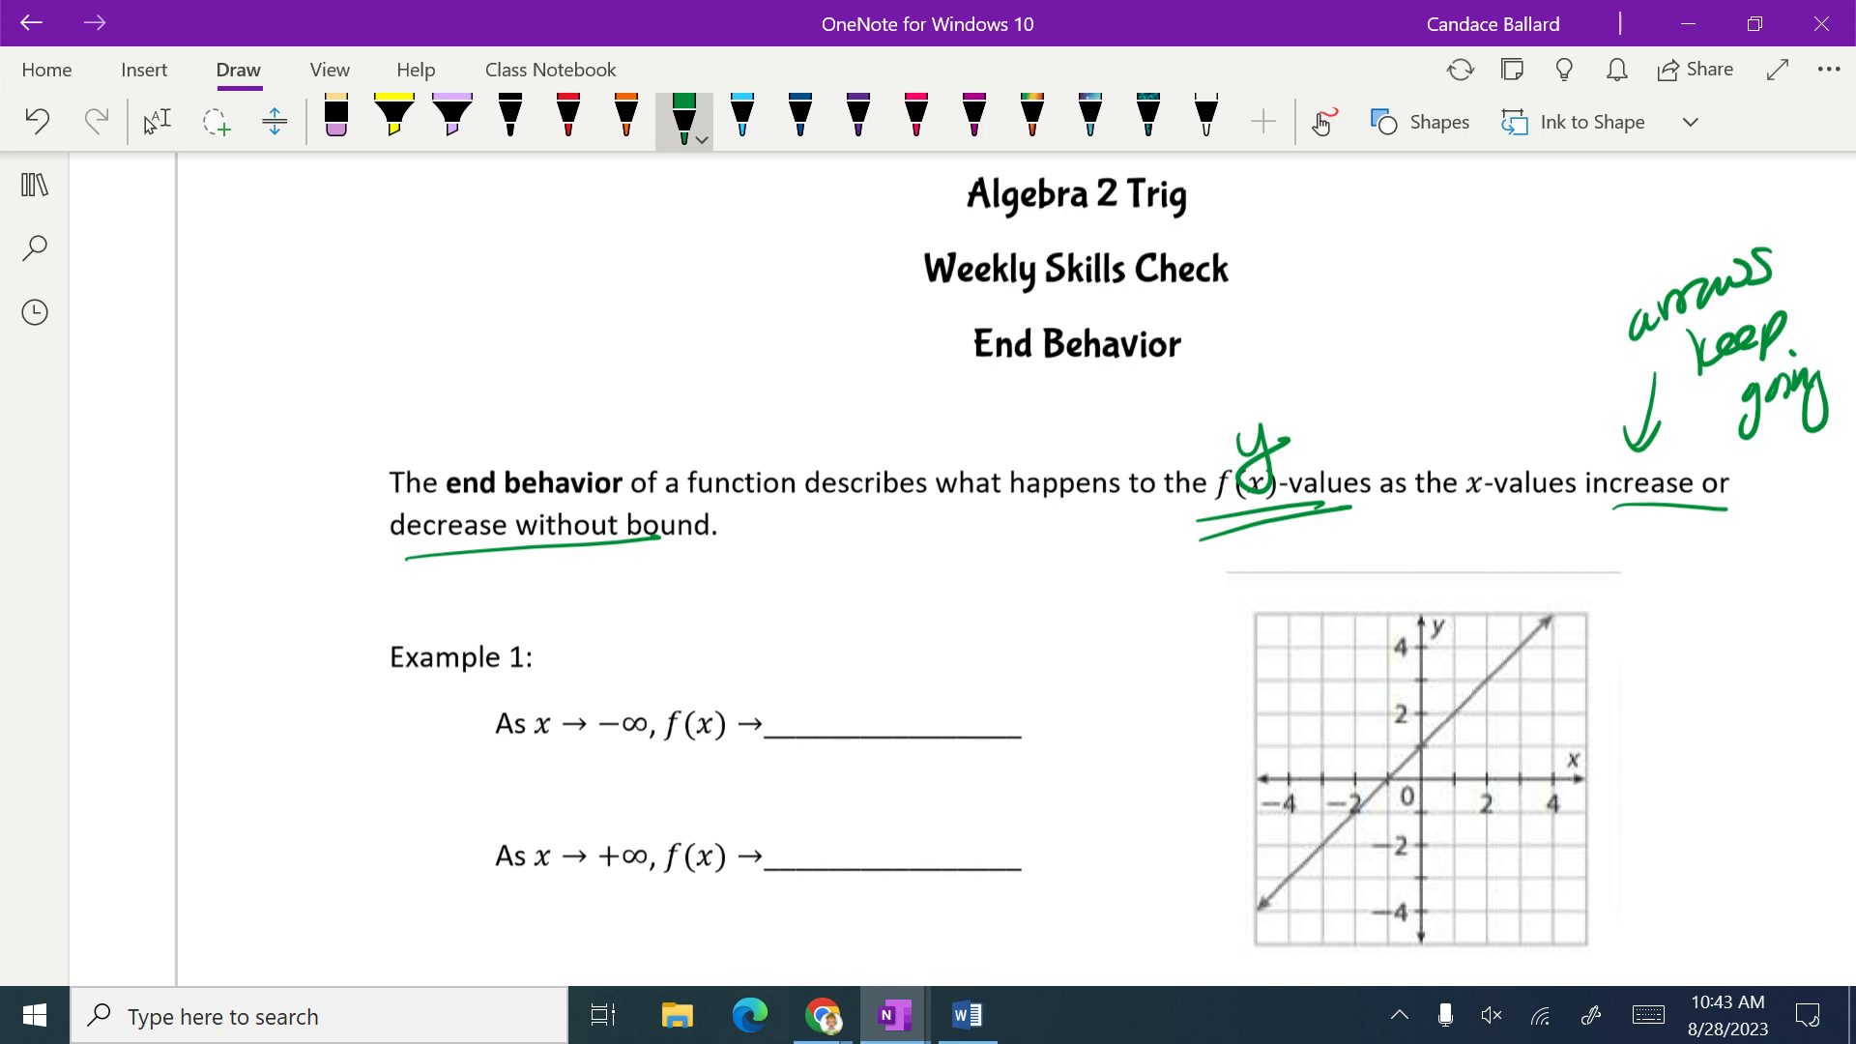
scroll(966, 580, "right", 3)
left_click_drag(1632, 414, 1617, 474)
left_click_drag(1636, 454, 1773, 390)
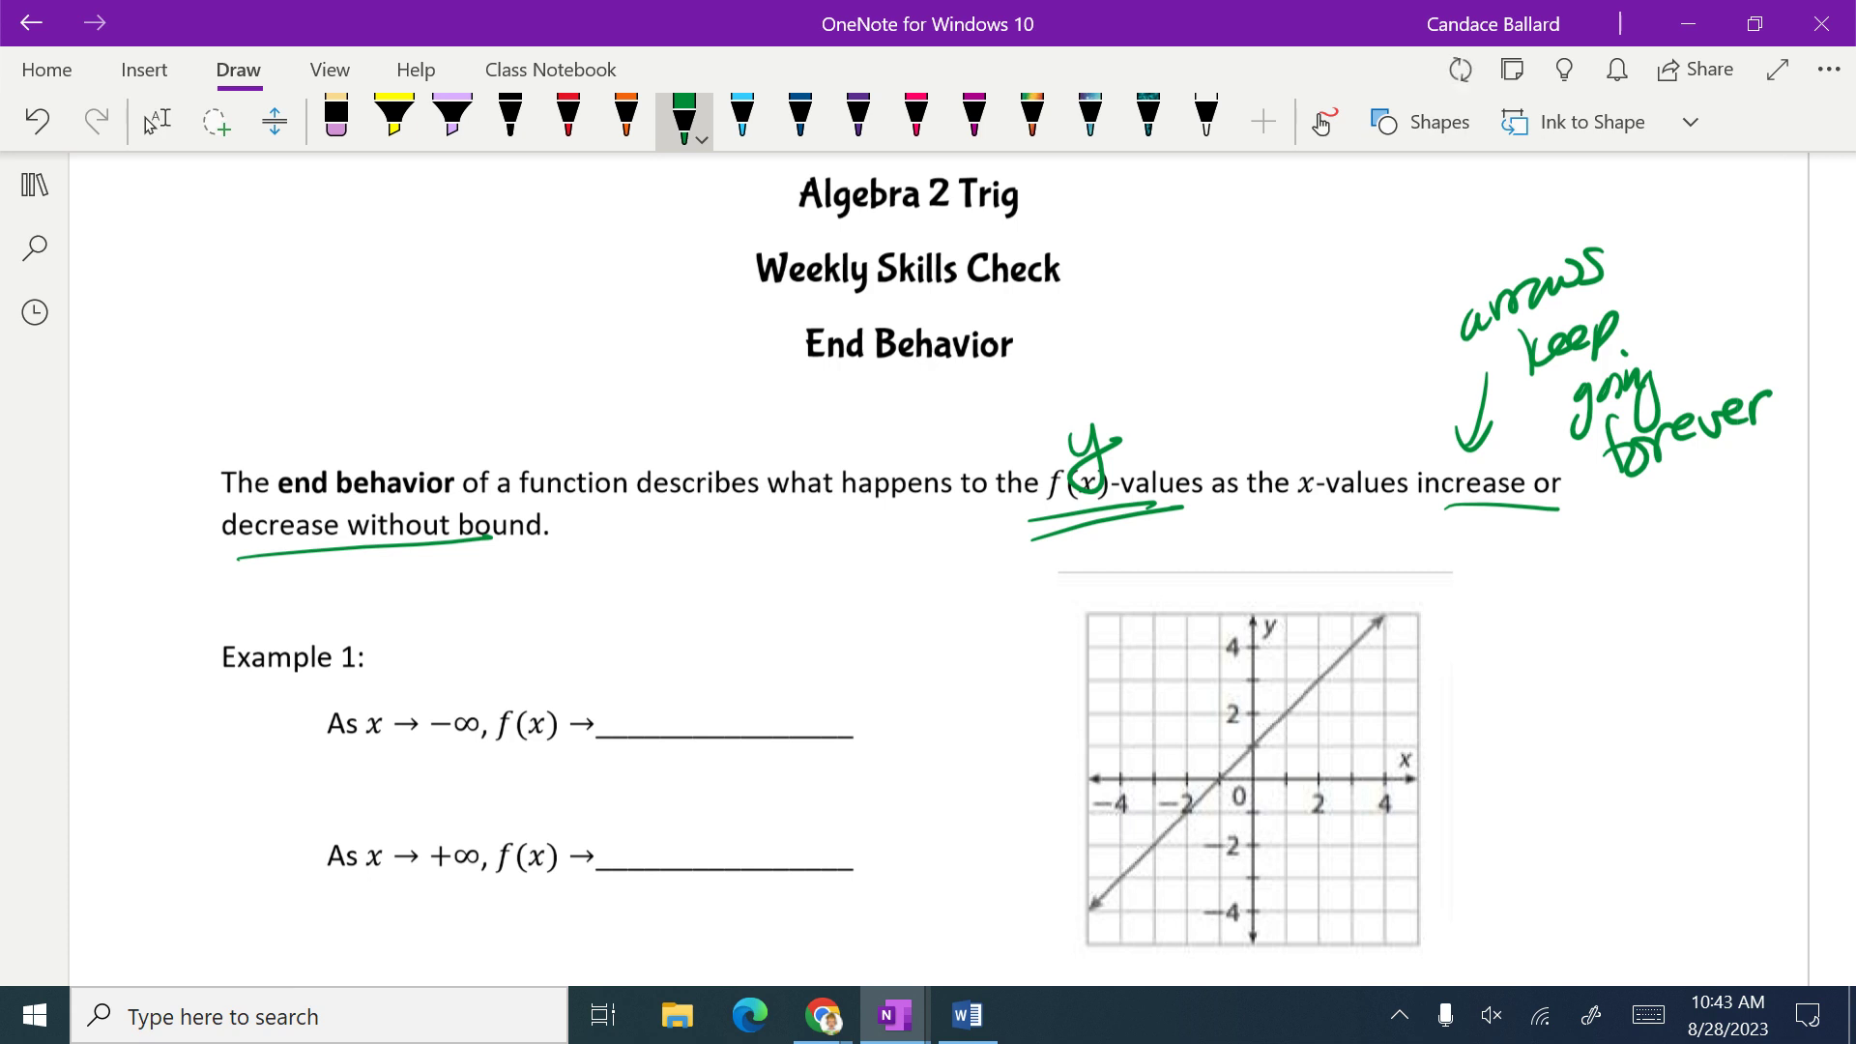
mouse_move(1678, 511)
left_mouse_down()
mouse_move(1701, 491)
mouse_move(1666, 525)
left_mouse_up()
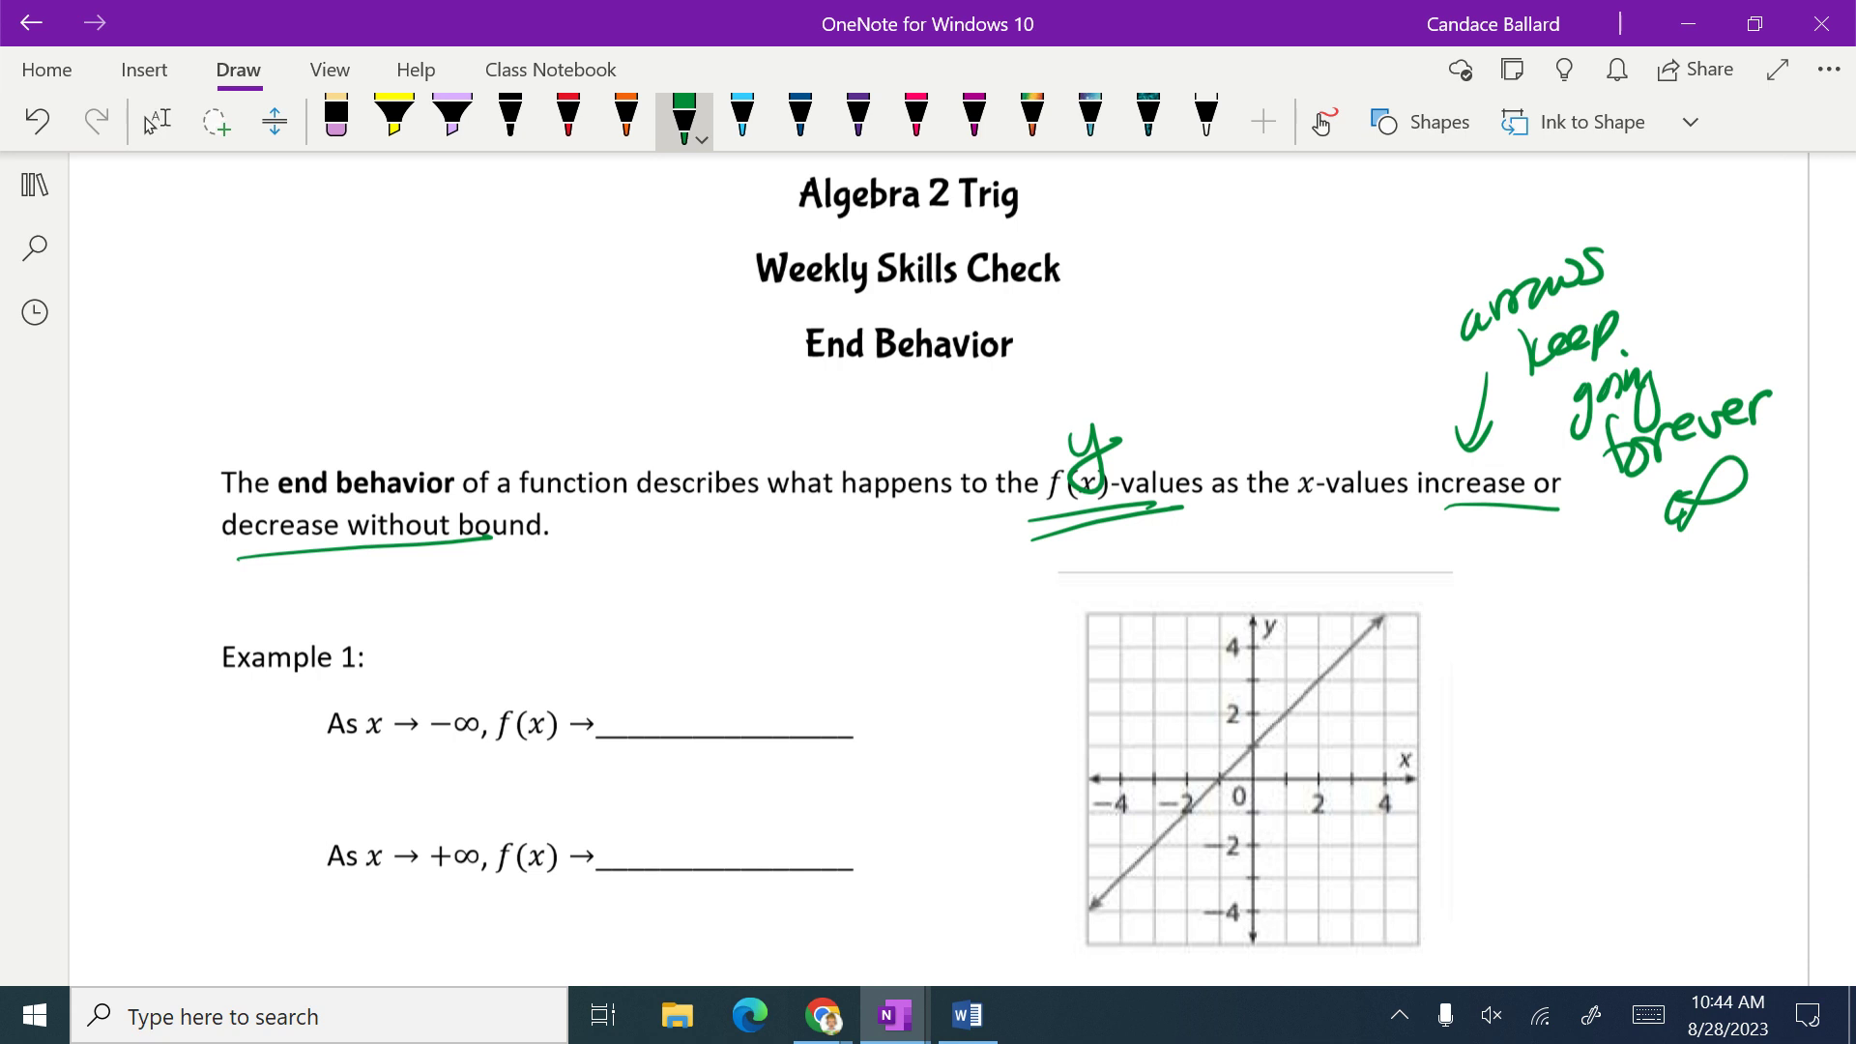
Step: In green, mark Example 1's −∞, trace the graph's left end downward, and write −∞
scroll(928, 571, "down", 1)
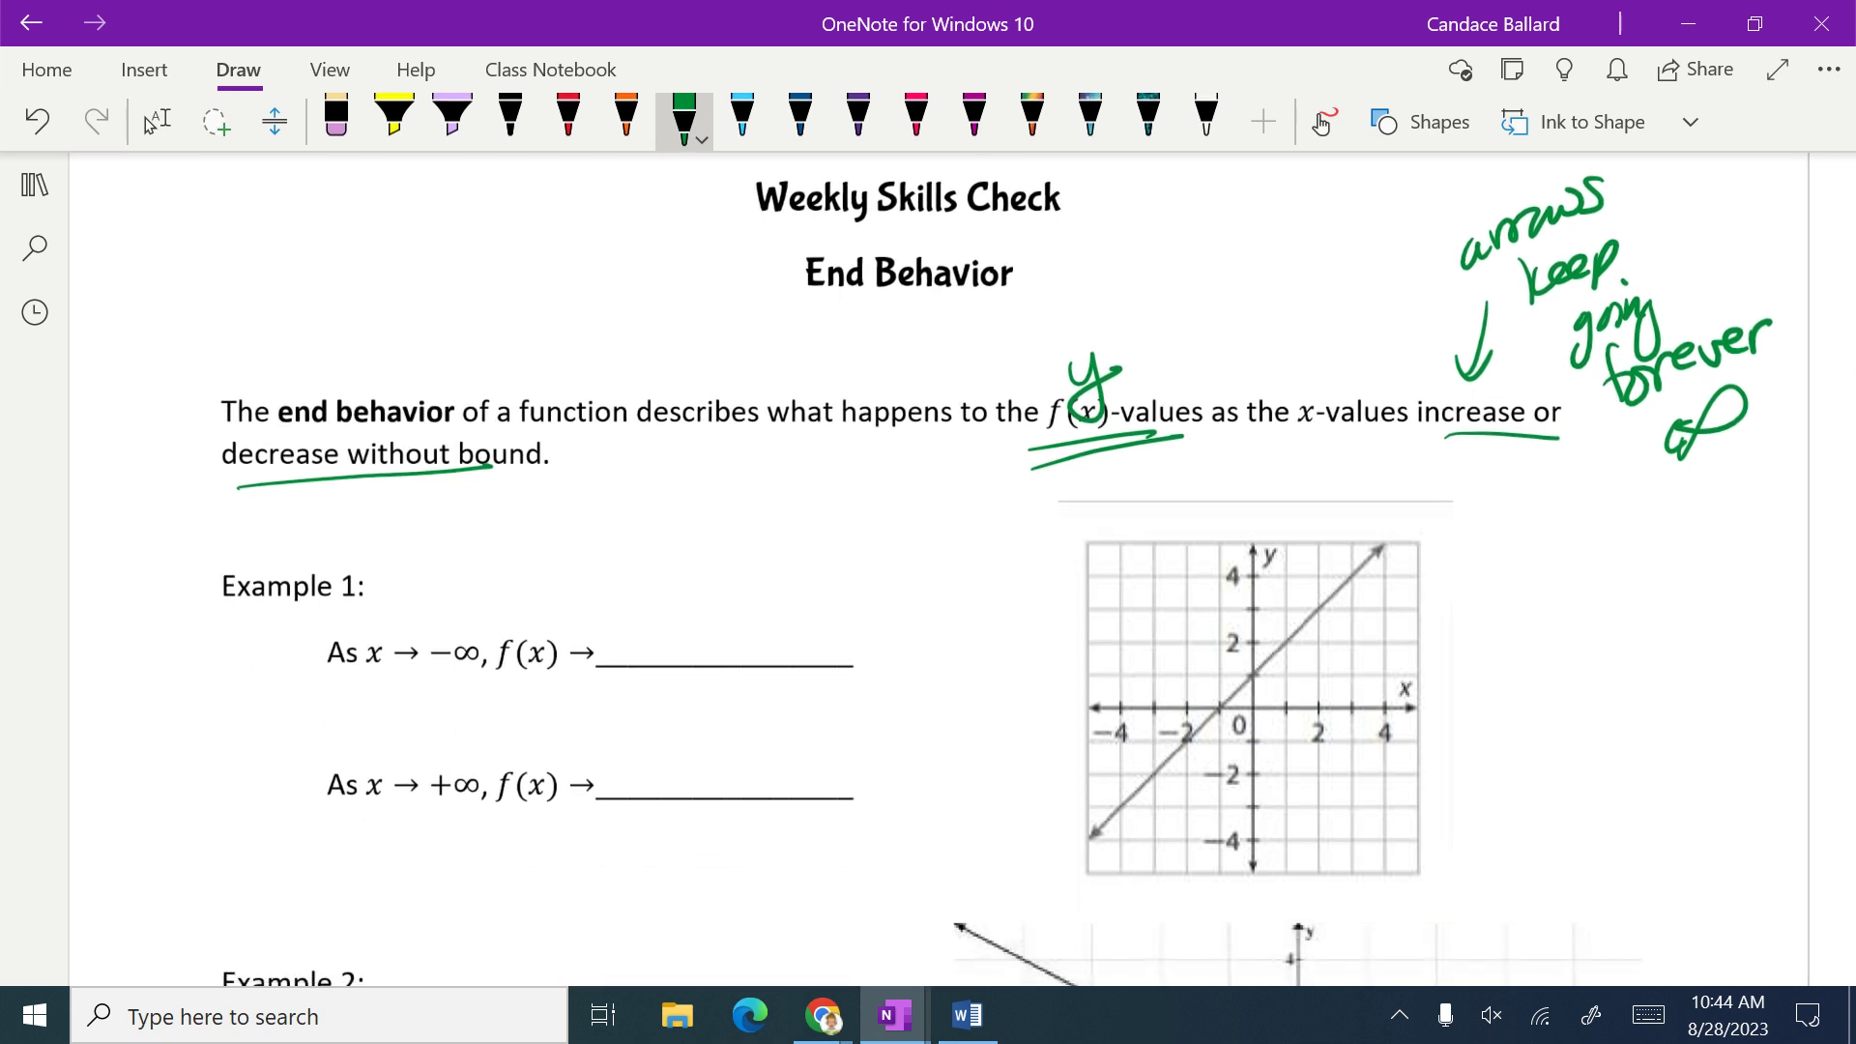
mouse_move(416, 683)
left_mouse_down()
mouse_move(474, 674)
mouse_move(431, 689)
left_mouse_up()
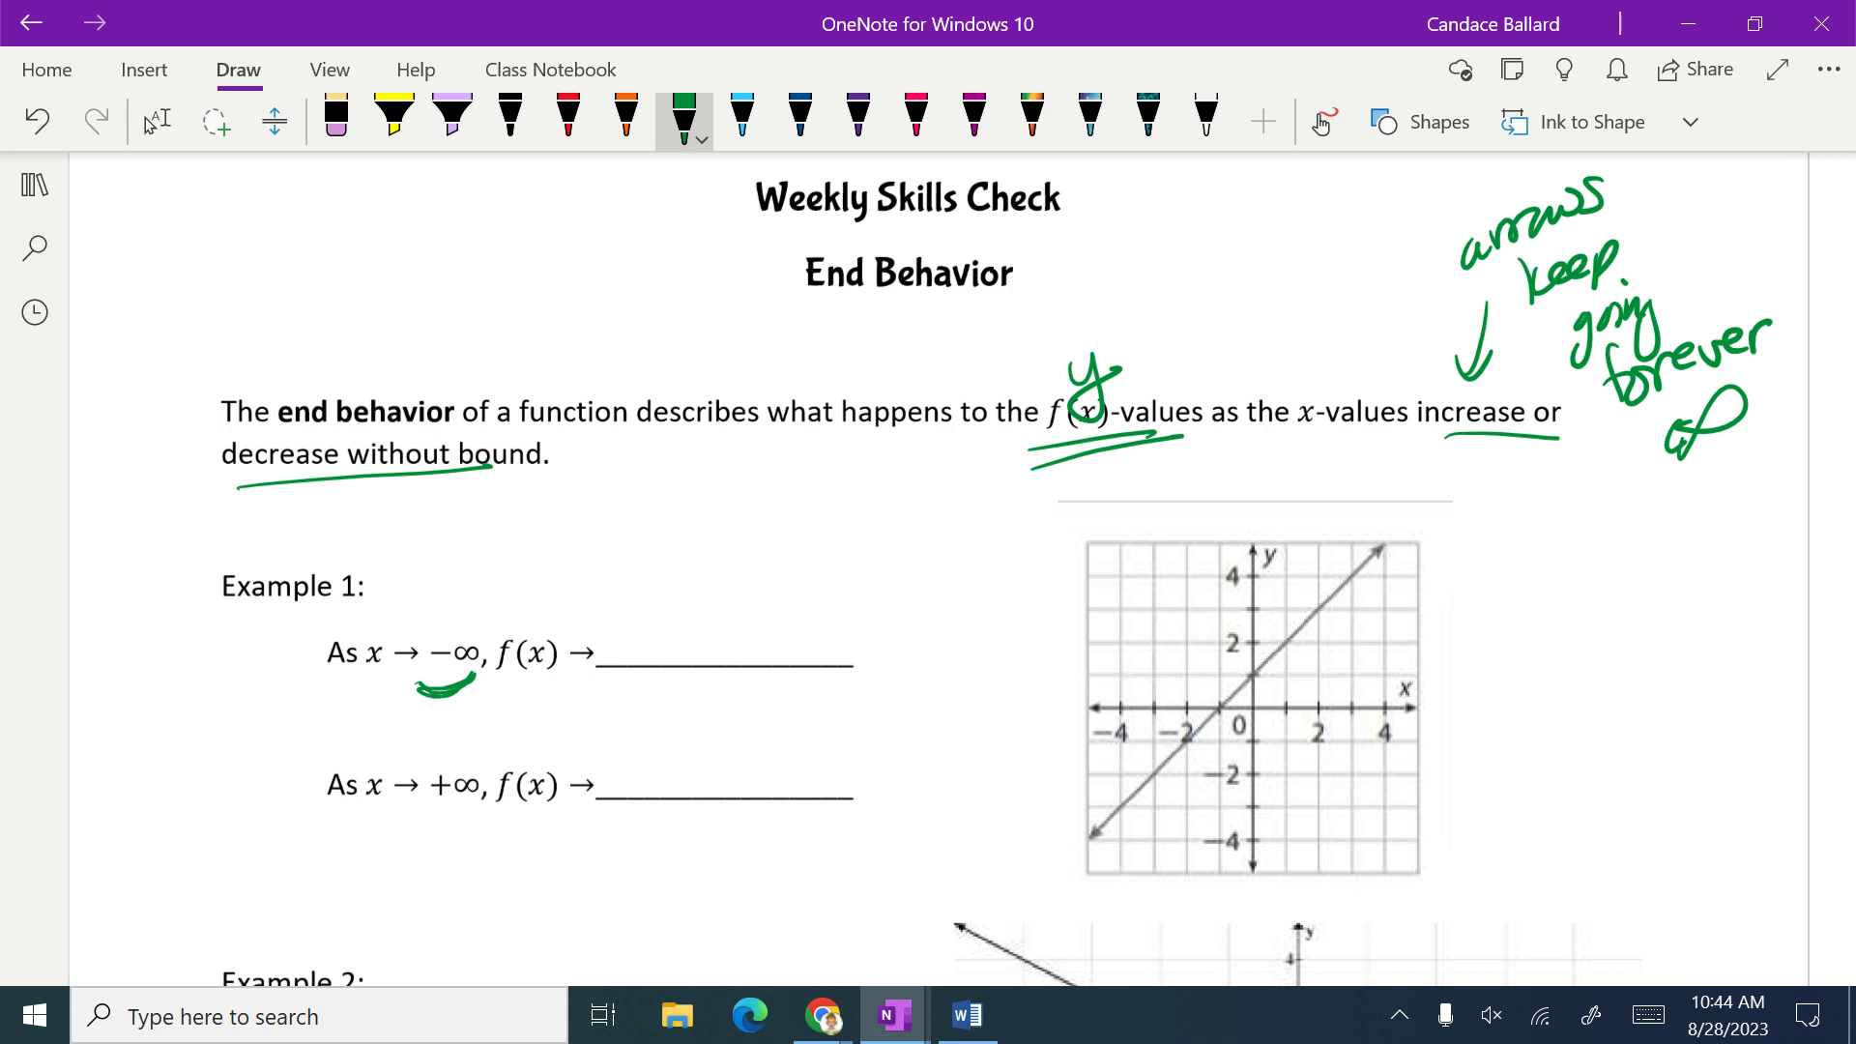
mouse_move(1206, 708)
left_mouse_down()
mouse_move(1093, 709)
mouse_move(1098, 855)
mouse_move(1075, 830)
mouse_move(1098, 858)
mouse_move(1133, 812)
left_mouse_up()
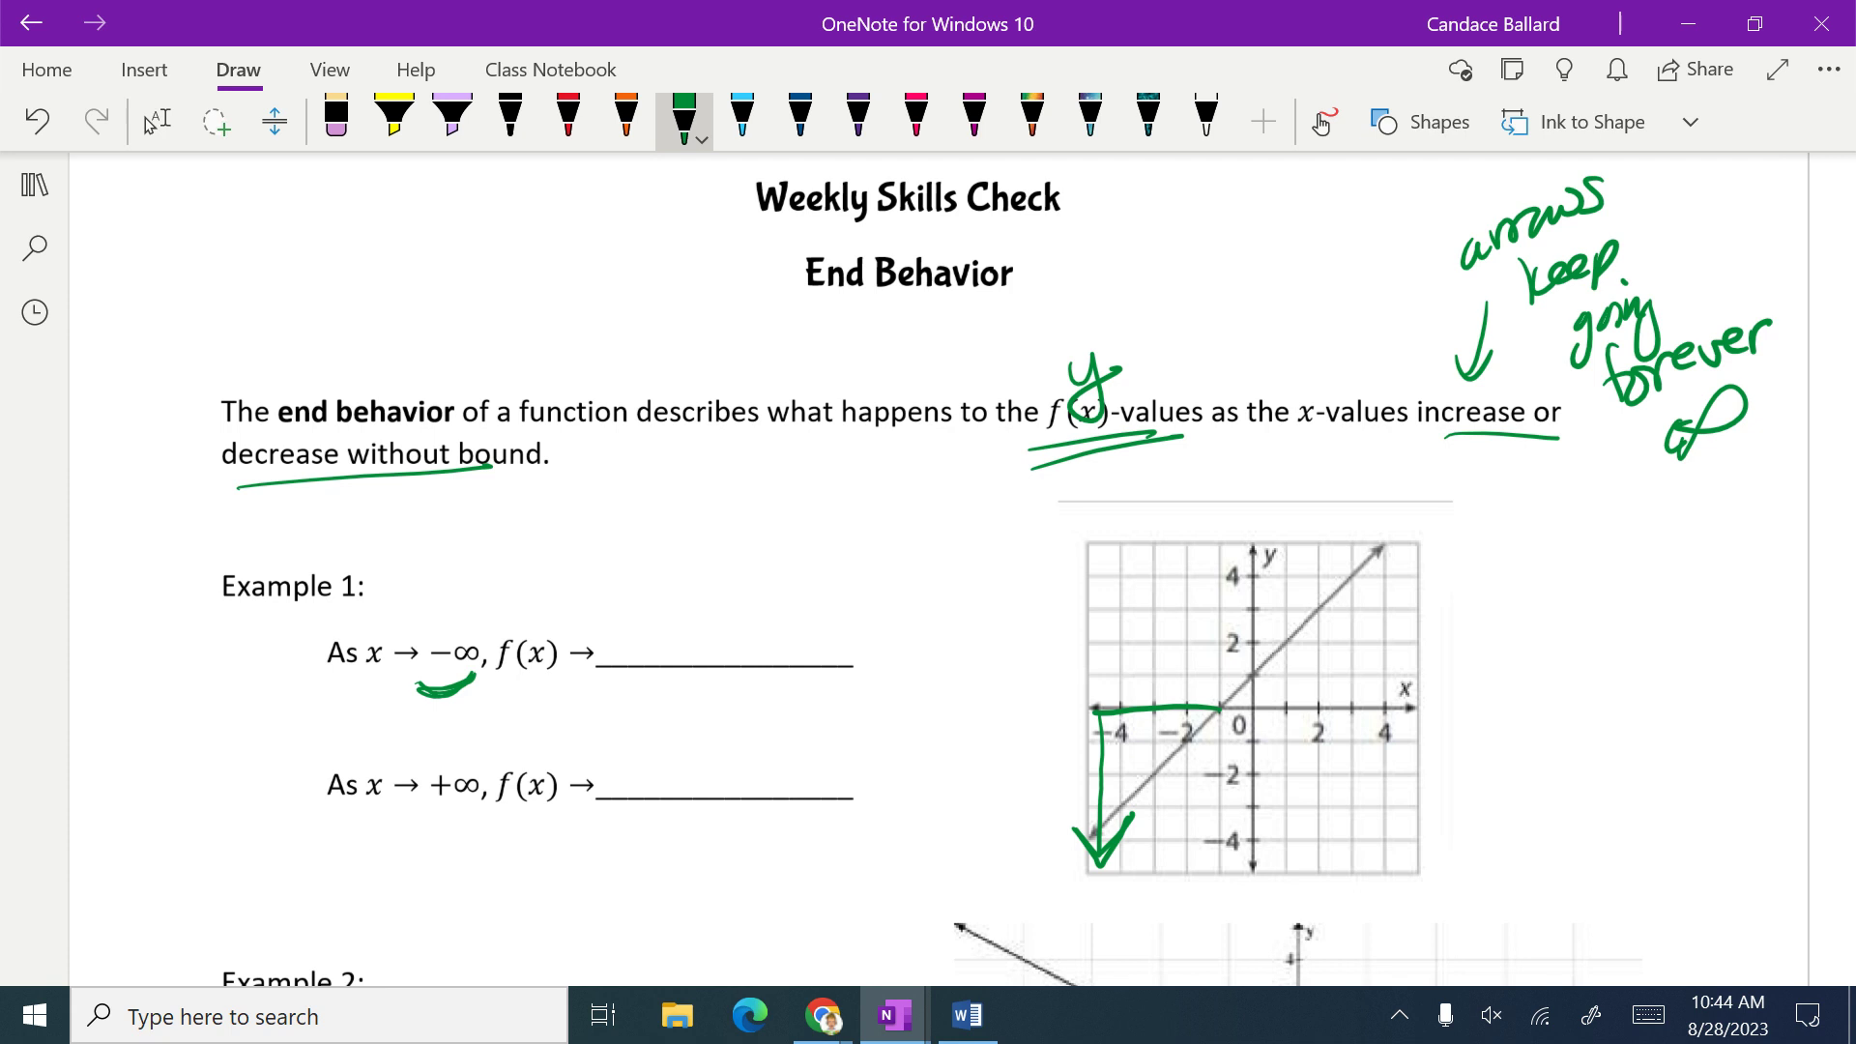
left_click_drag(651, 641, 688, 638)
mouse_move(743, 628)
left_mouse_down()
mouse_move(773, 607)
mouse_move(741, 630)
left_mouse_up()
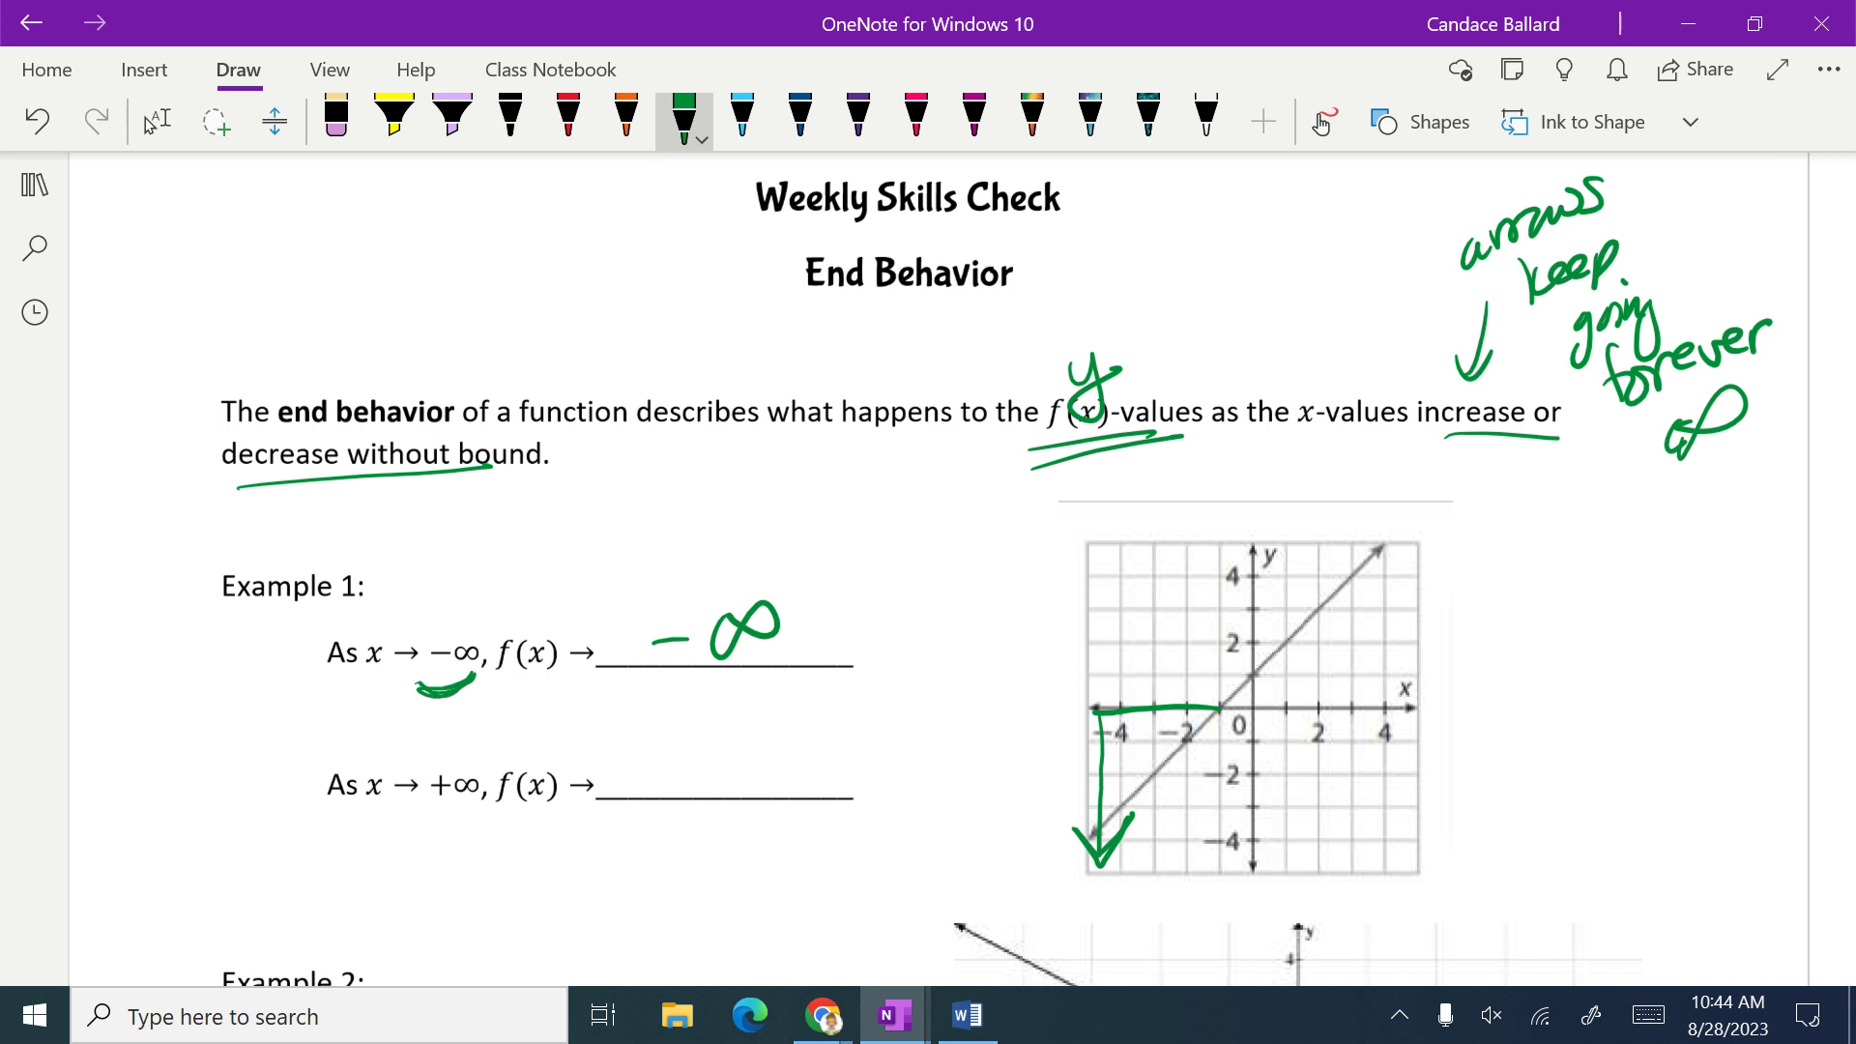
Step: In orange, mark +∞, trace the graph's right end upward, and write ∞ on the second line
left_click(626, 116)
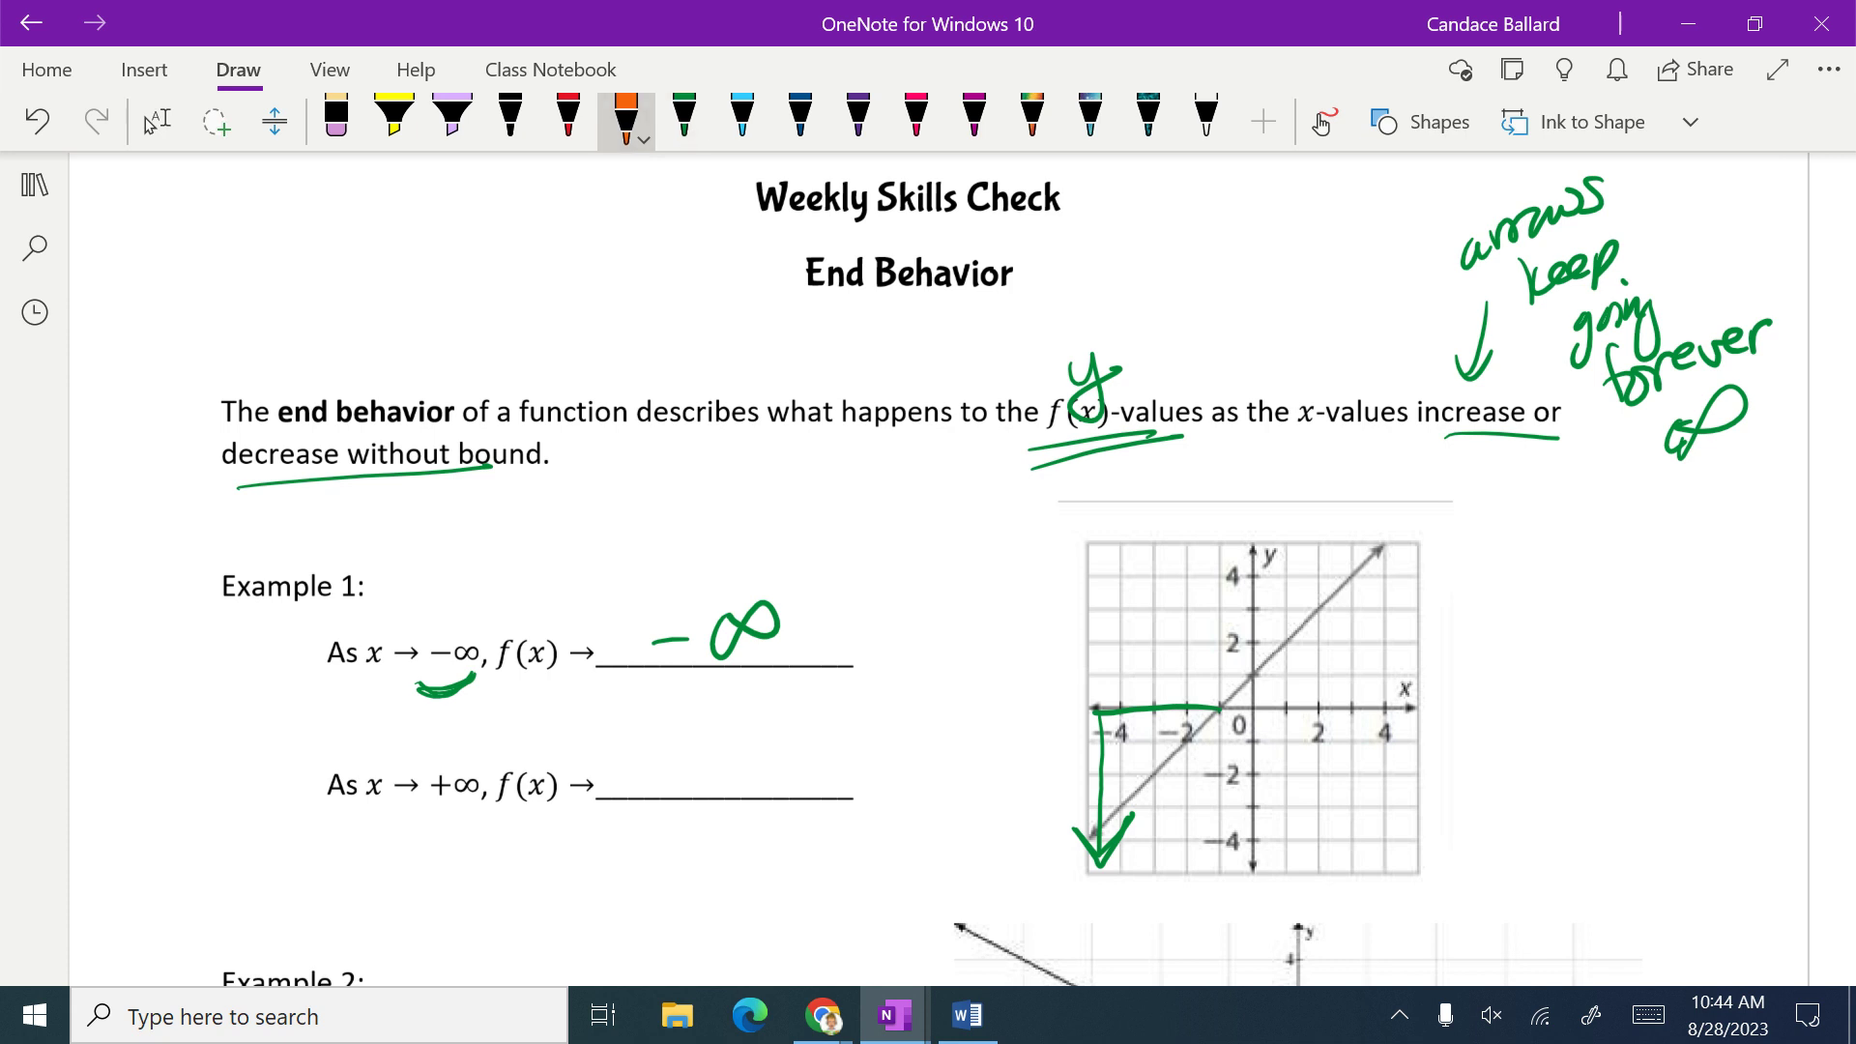
left_click_drag(416, 810, 473, 806)
mouse_move(1266, 693)
left_mouse_down()
mouse_move(1409, 690)
mouse_move(1403, 514)
mouse_move(1421, 544)
left_mouse_up()
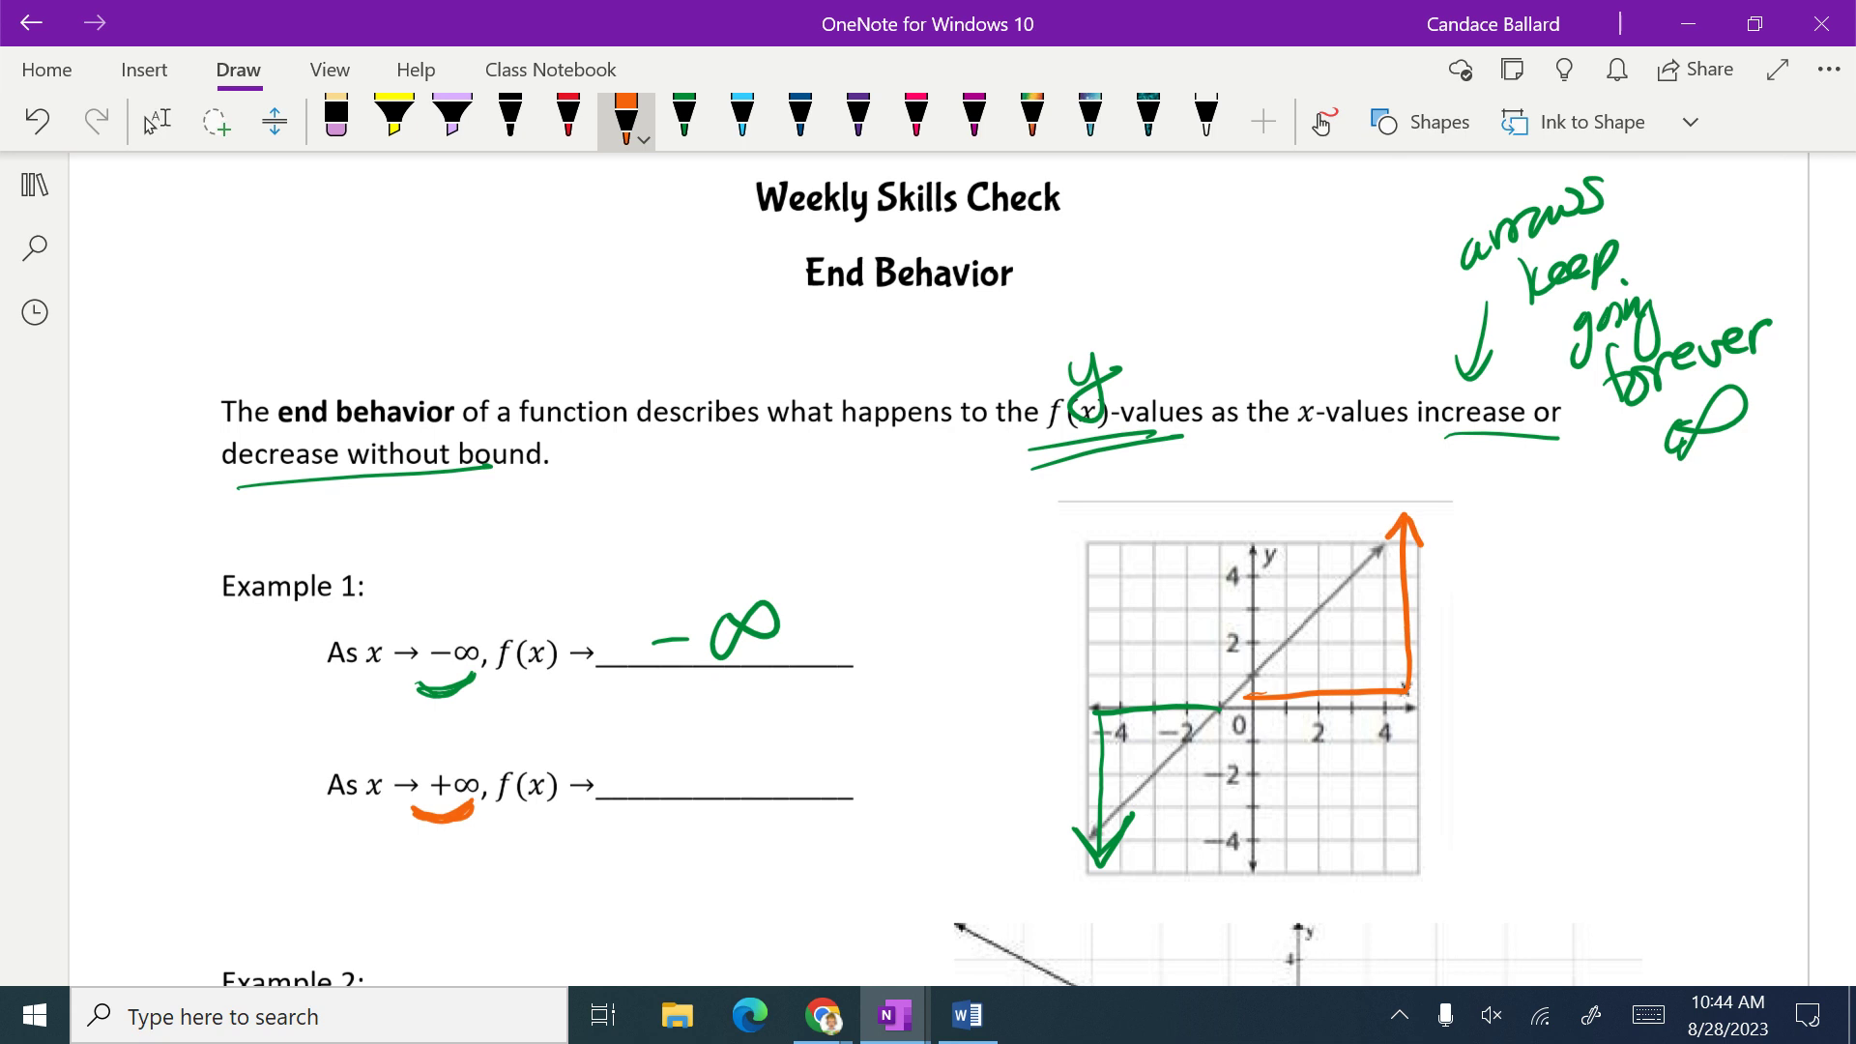
mouse_move(719, 746)
left_mouse_down()
mouse_move(710, 773)
mouse_move(720, 759)
left_mouse_up()
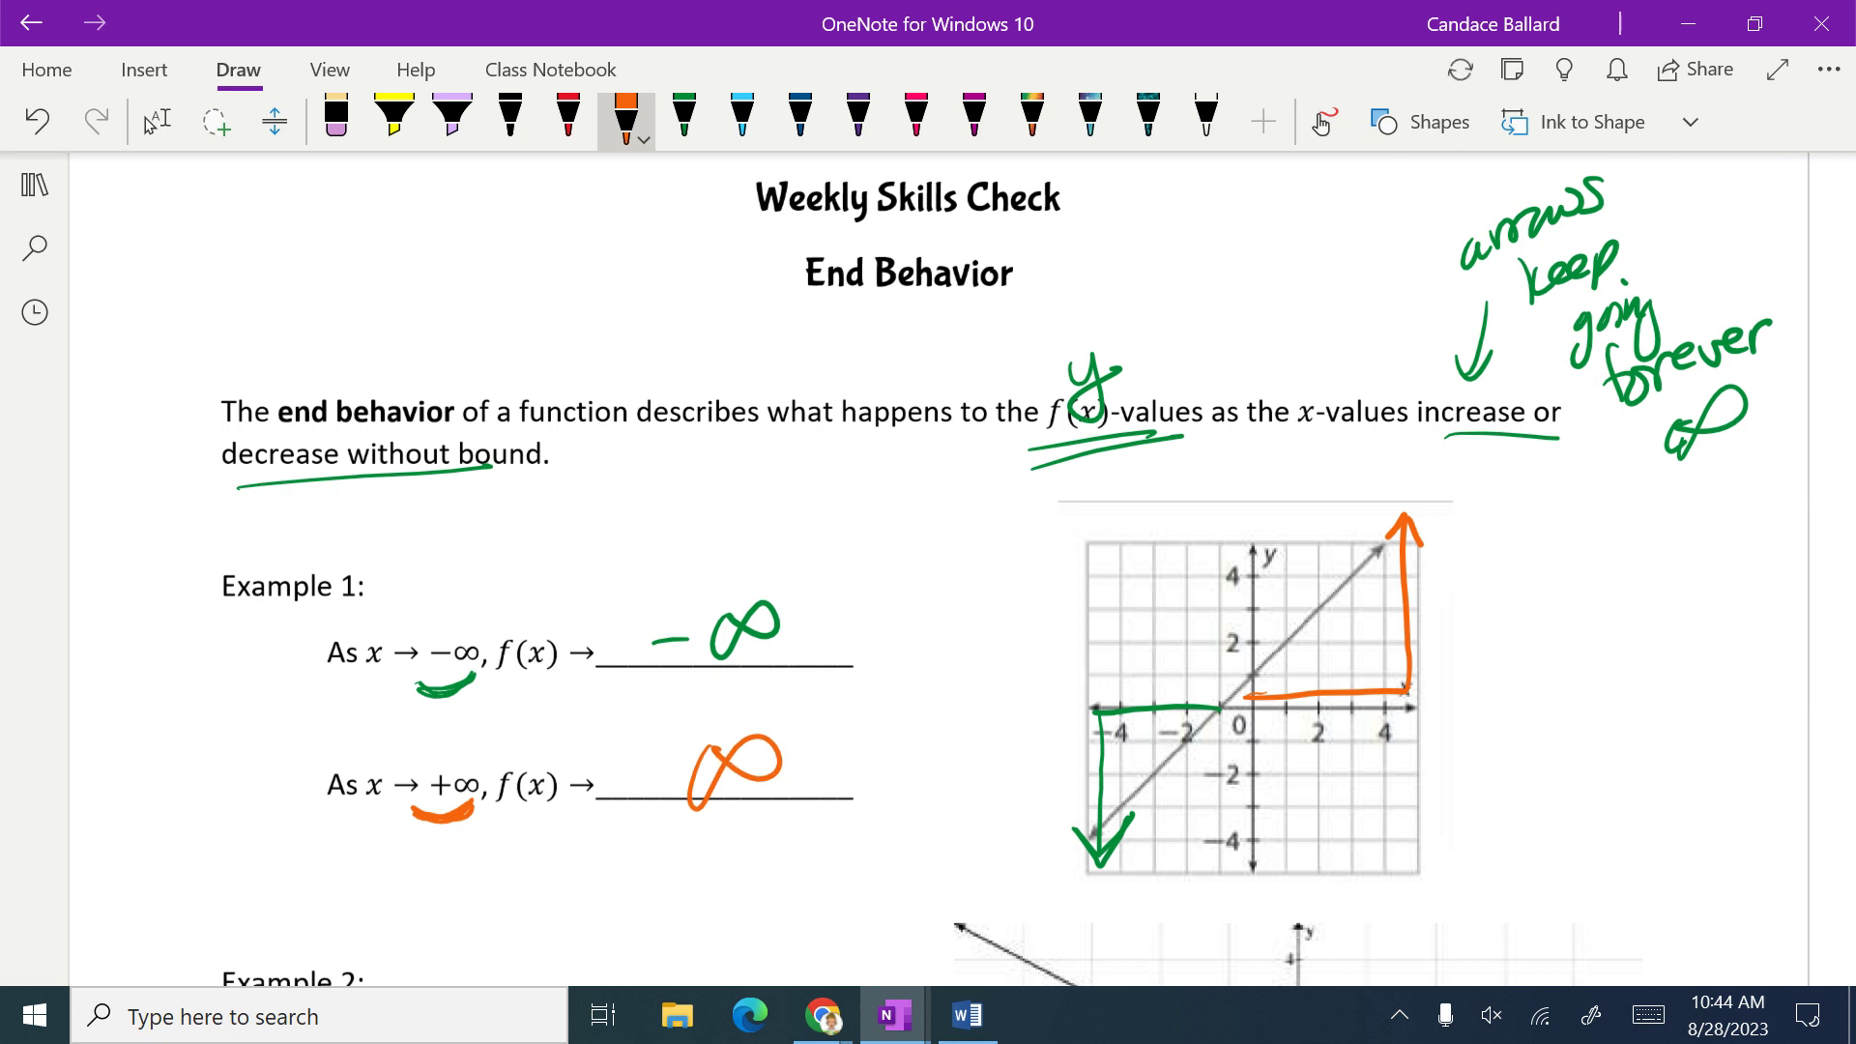
scroll(928, 571, "down", 3)
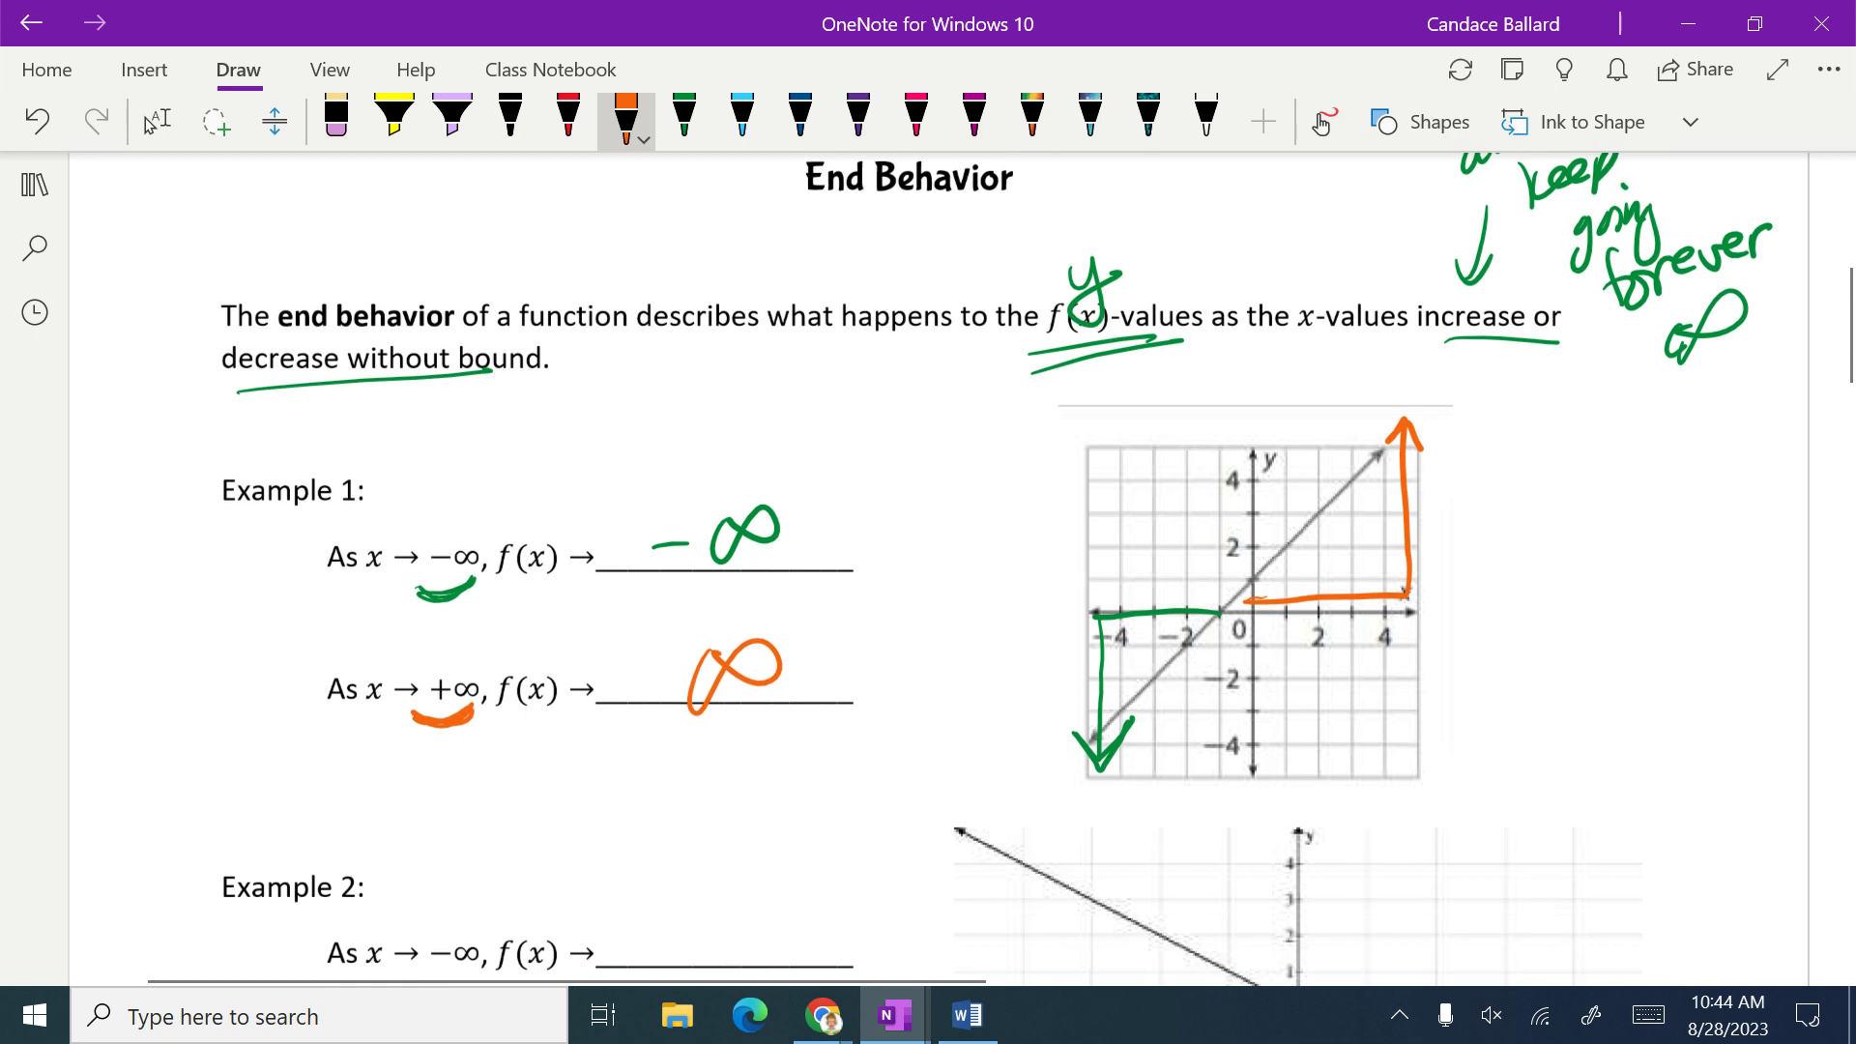
Step: In dark blue, mark Example 2's −∞, draw left and rising arrows, and answer +∞
scroll(928, 570, "down", 3)
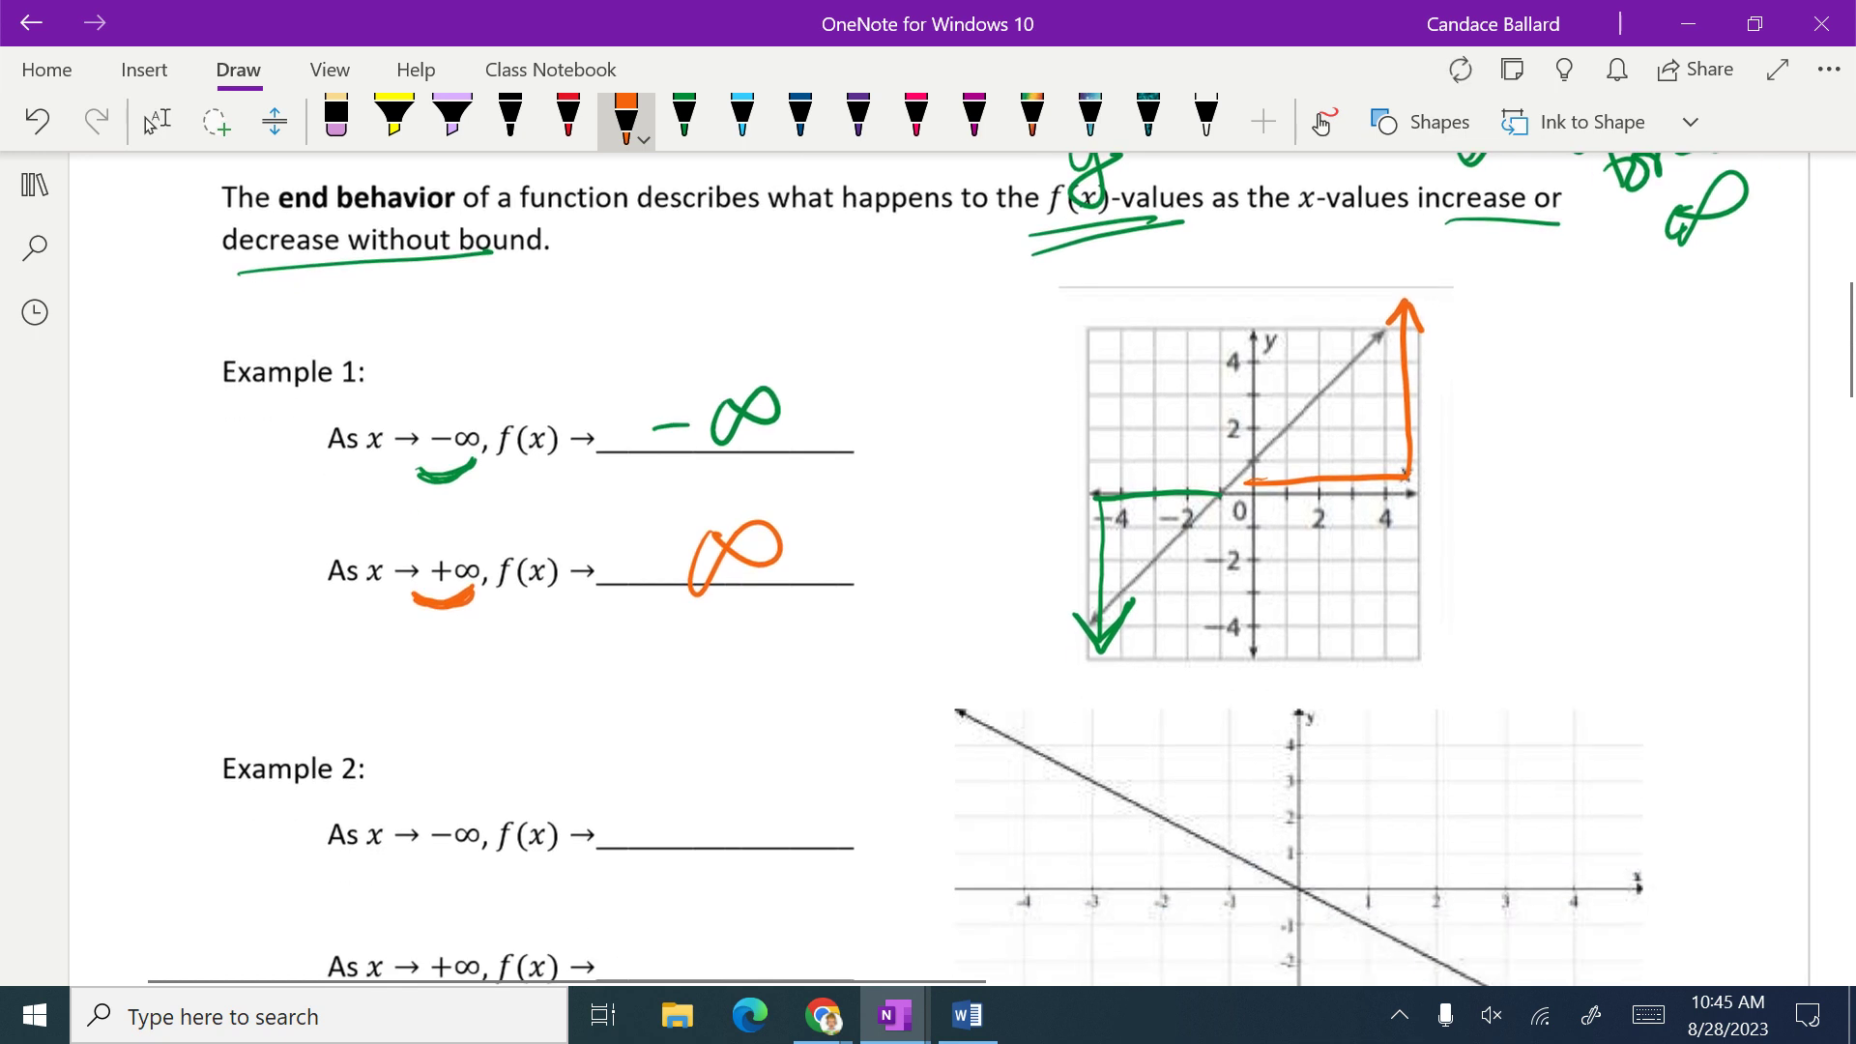
scroll(928, 570, "down", 4)
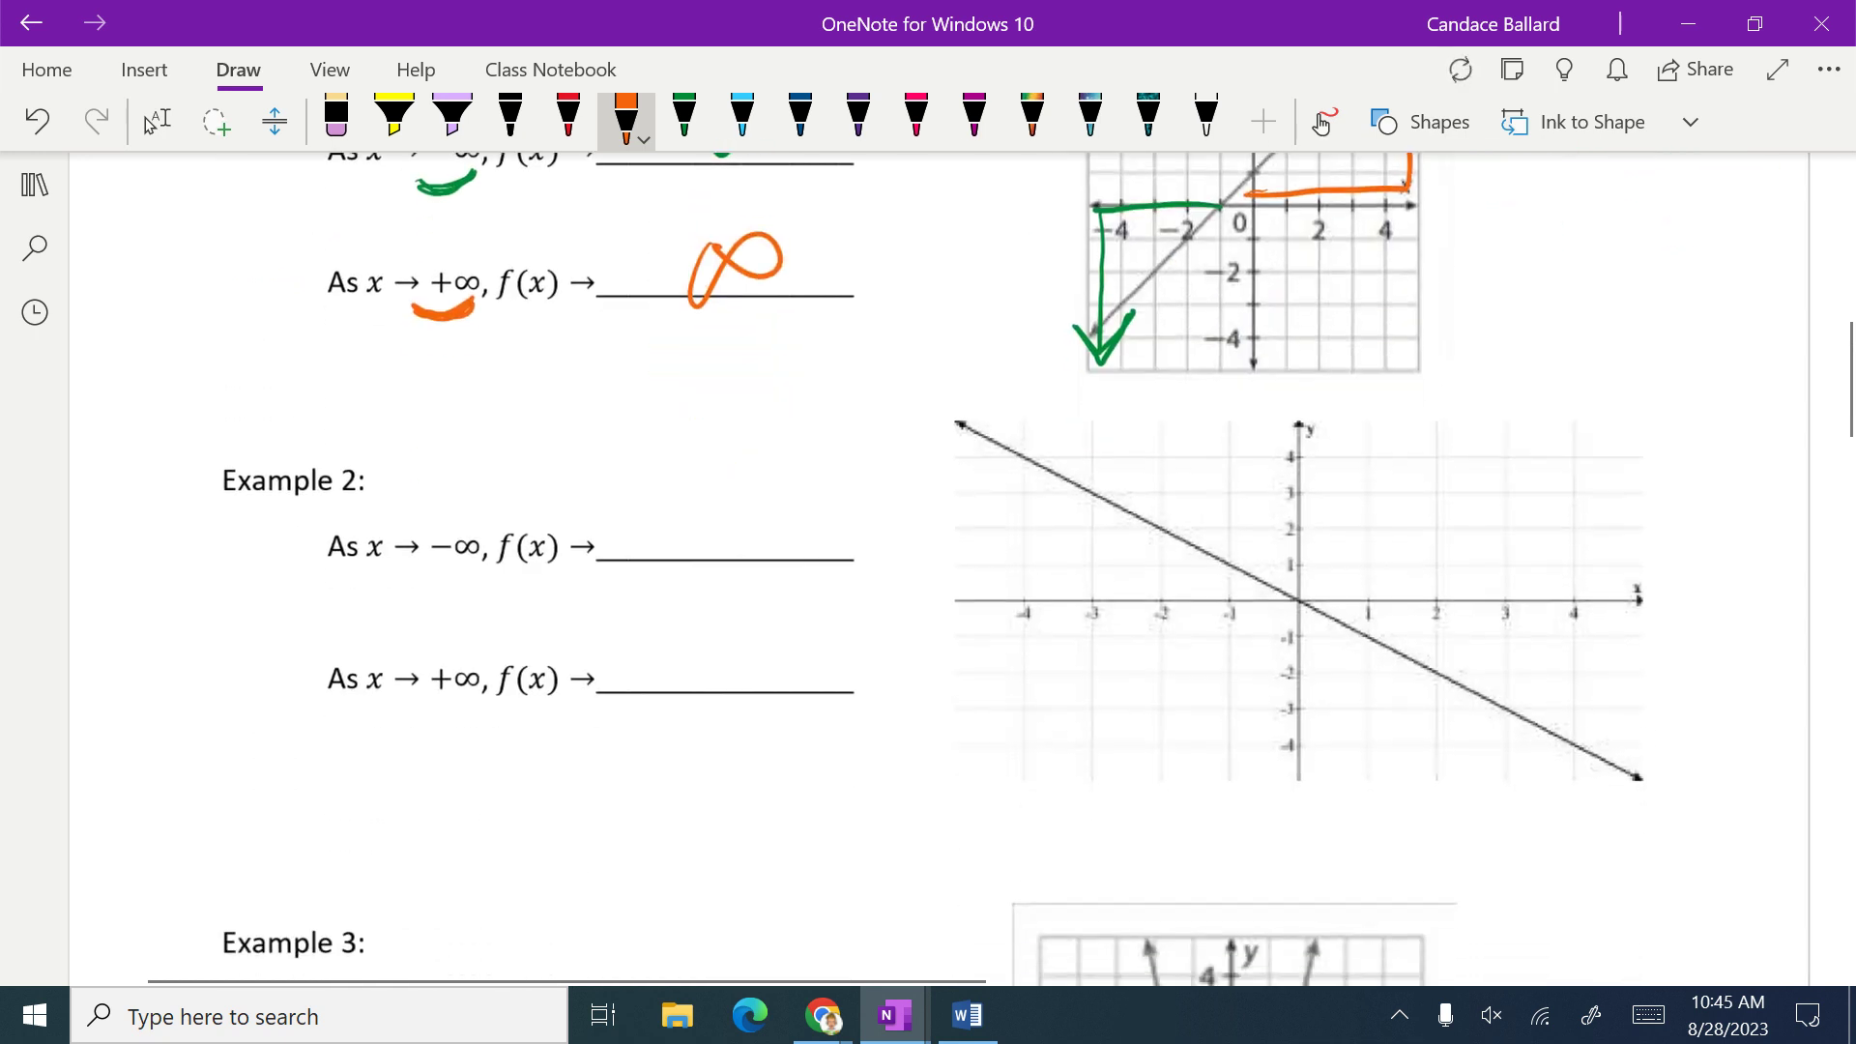
left_click(156, 121)
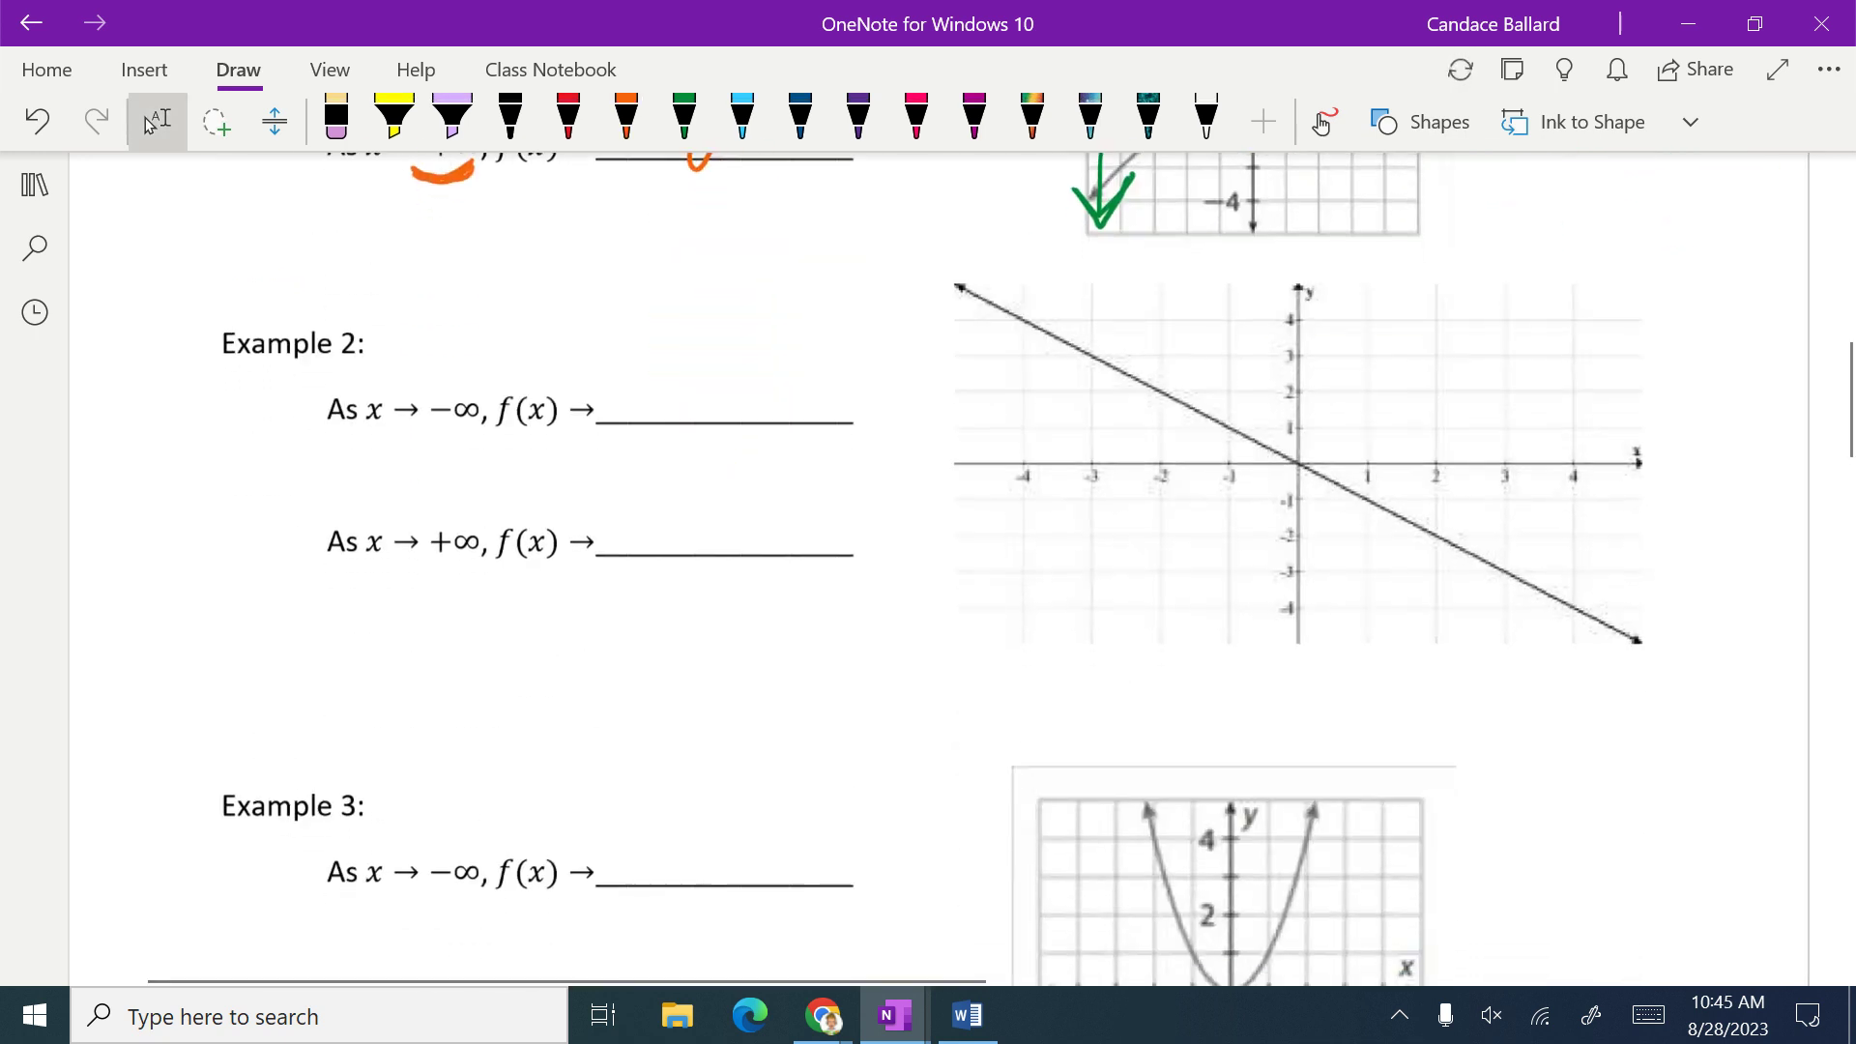
scroll(150, 126, "down", 1)
scroll(150, 126, "up", 1)
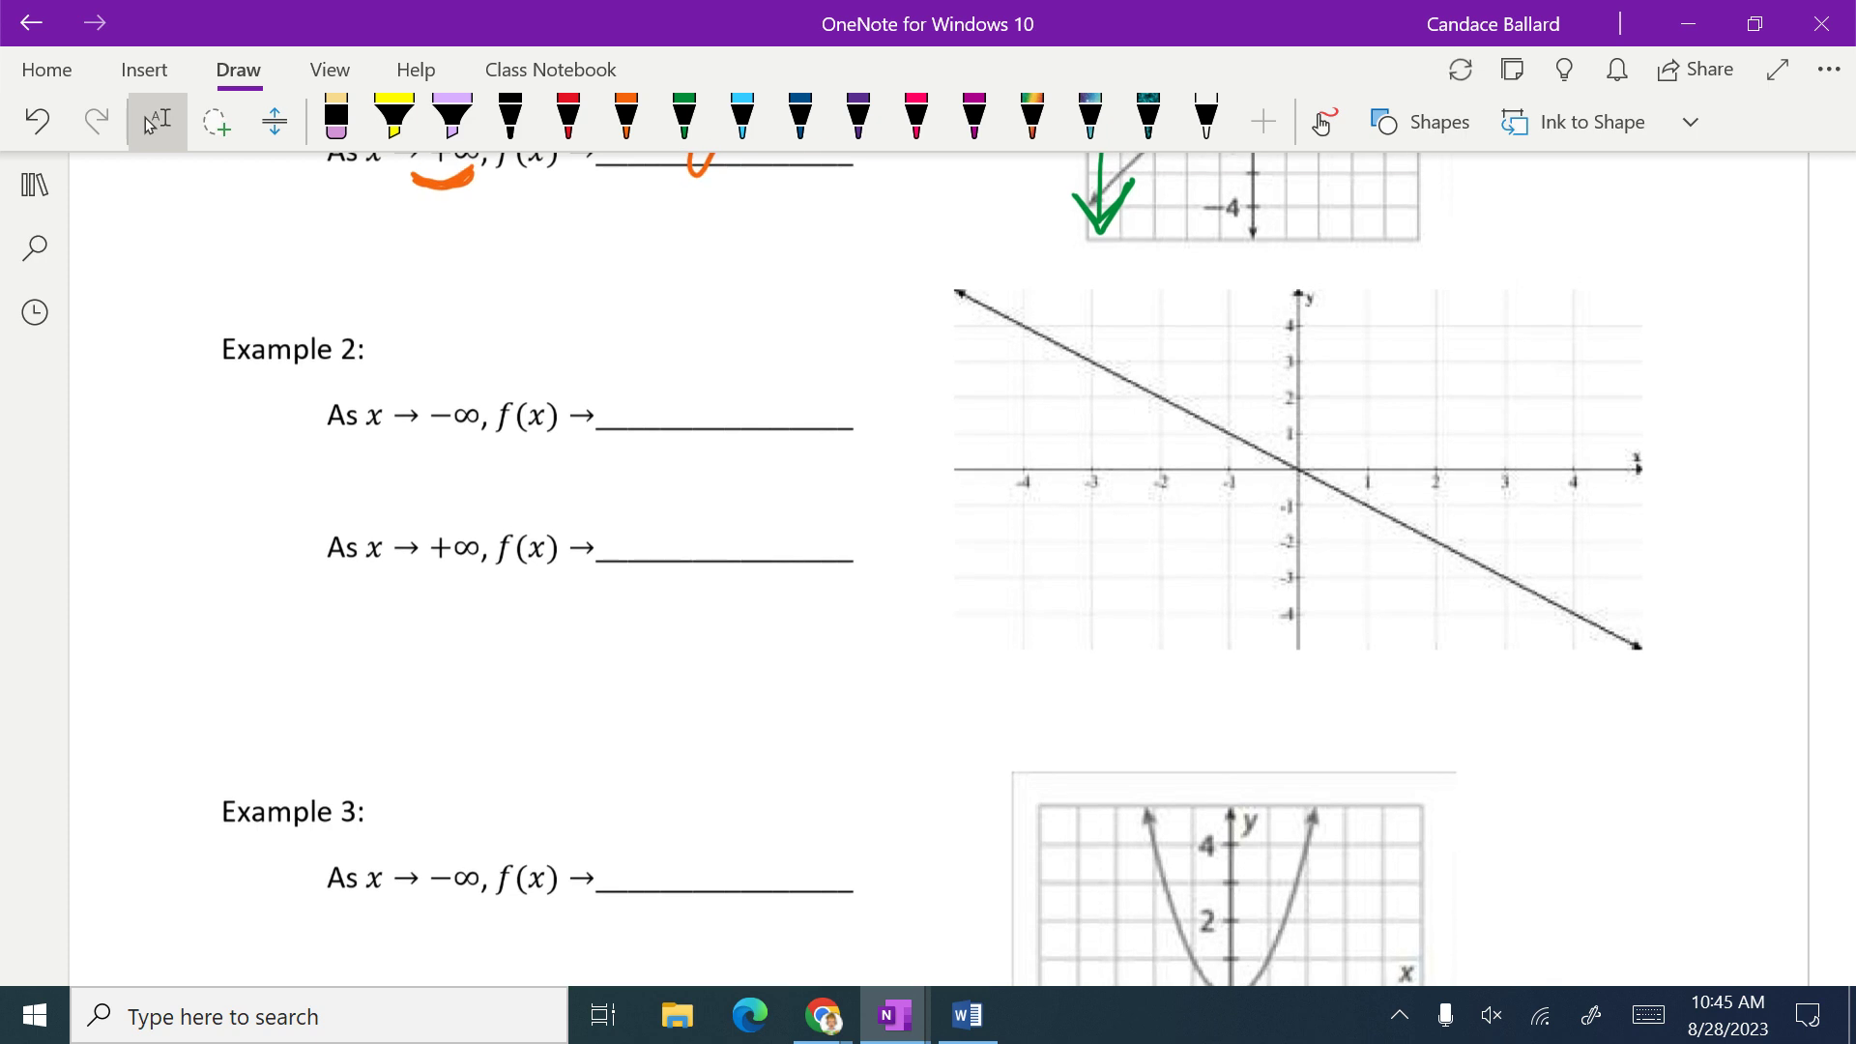
left_click(800, 114)
mouse_move(406, 442)
left_mouse_down()
mouse_move(476, 437)
mouse_move(416, 452)
left_mouse_up()
mouse_move(1294, 469)
left_mouse_down()
mouse_move(1001, 468)
mouse_move(1023, 452)
left_mouse_up()
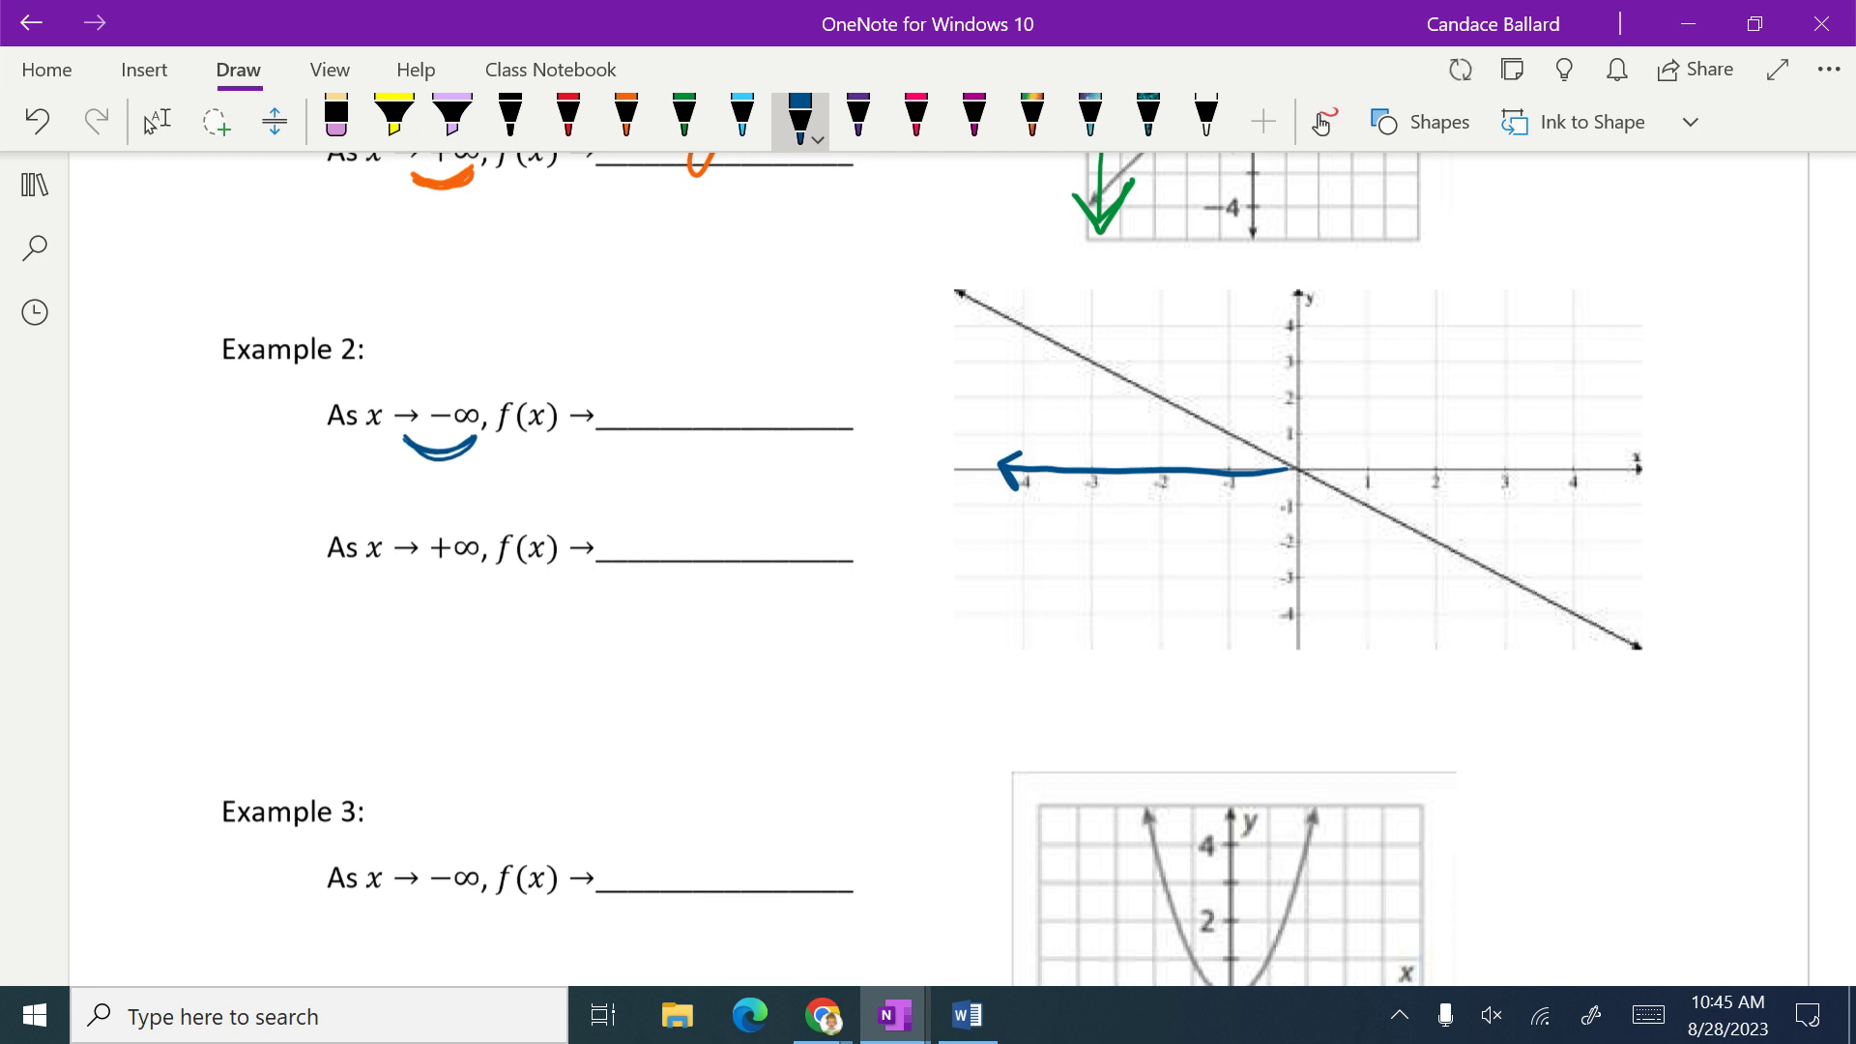
mouse_move(1008, 458)
left_mouse_down()
mouse_move(996, 292)
mouse_move(981, 311)
mouse_move(1027, 317)
left_mouse_up()
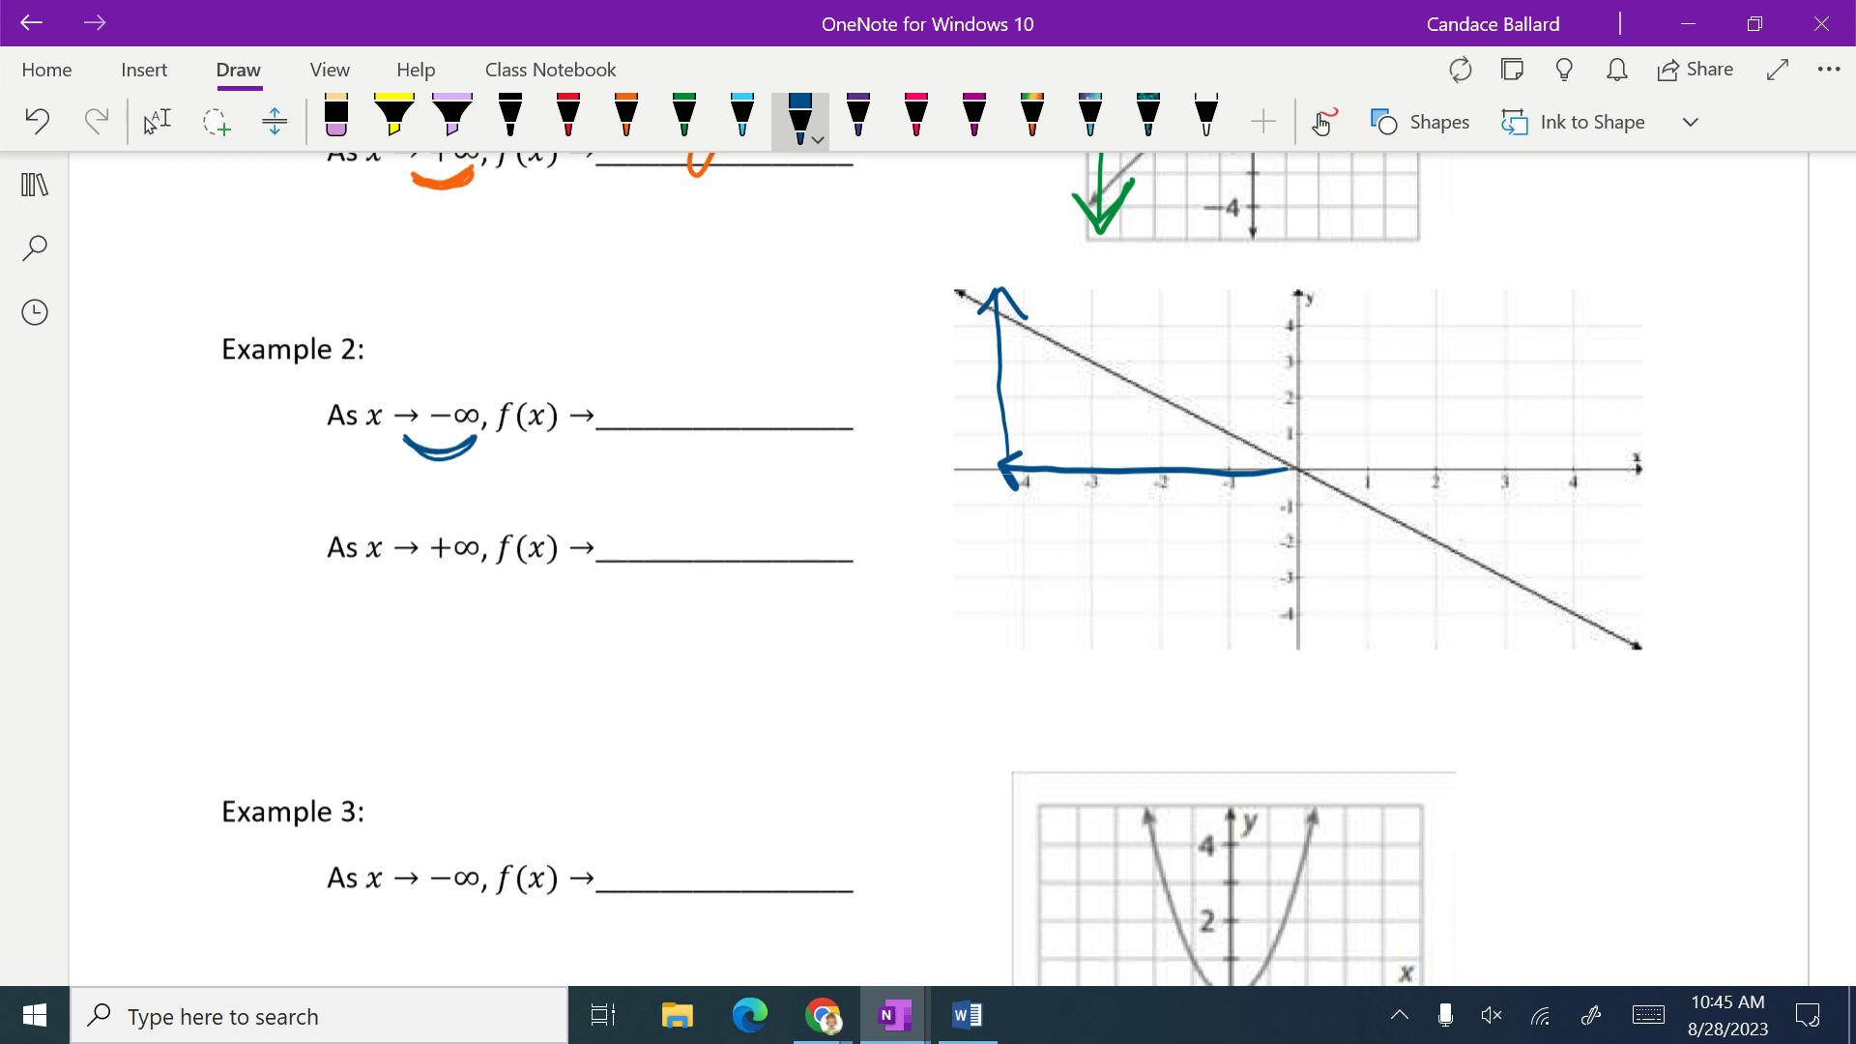
mouse_move(692, 377)
left_mouse_down()
mouse_move(667, 424)
mouse_move(734, 373)
mouse_move(629, 407)
left_mouse_up()
left_click_drag(610, 391, 648, 386)
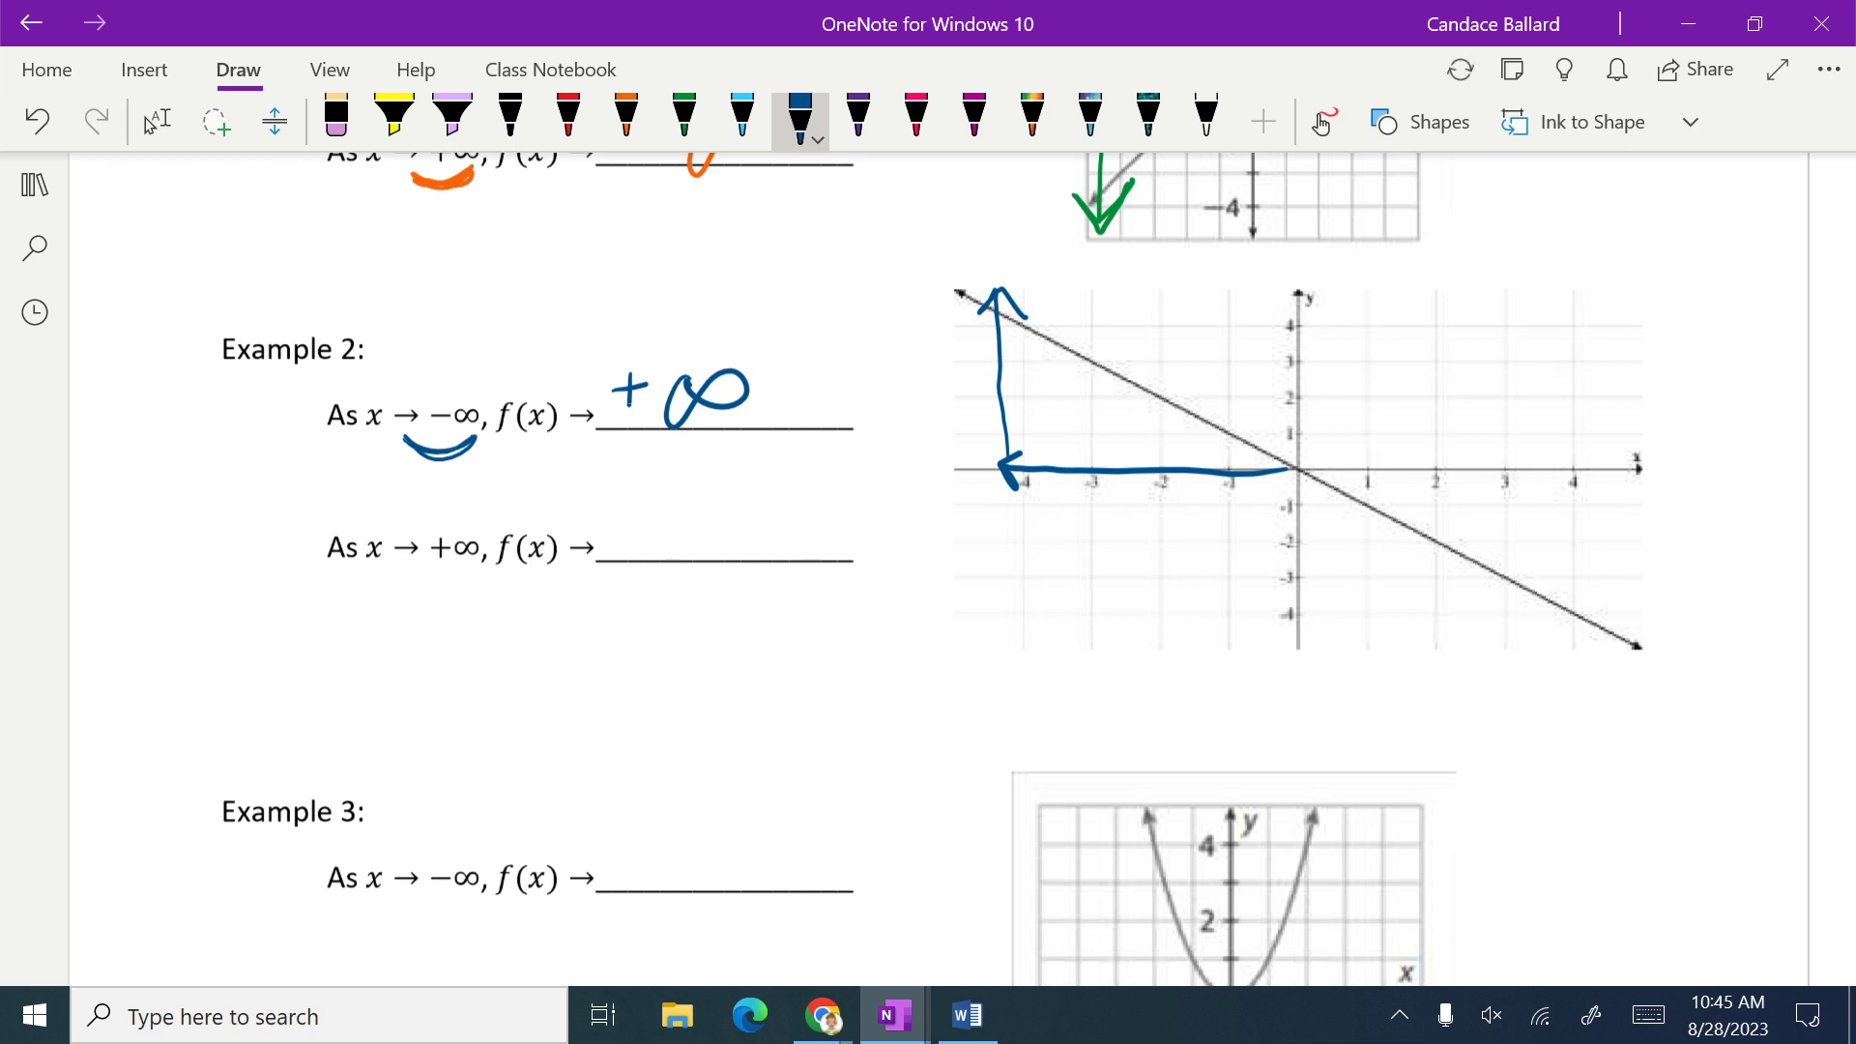
Step: In pink, trace the line going right and falling, and answer −∞ for the second limit
left_click(916, 116)
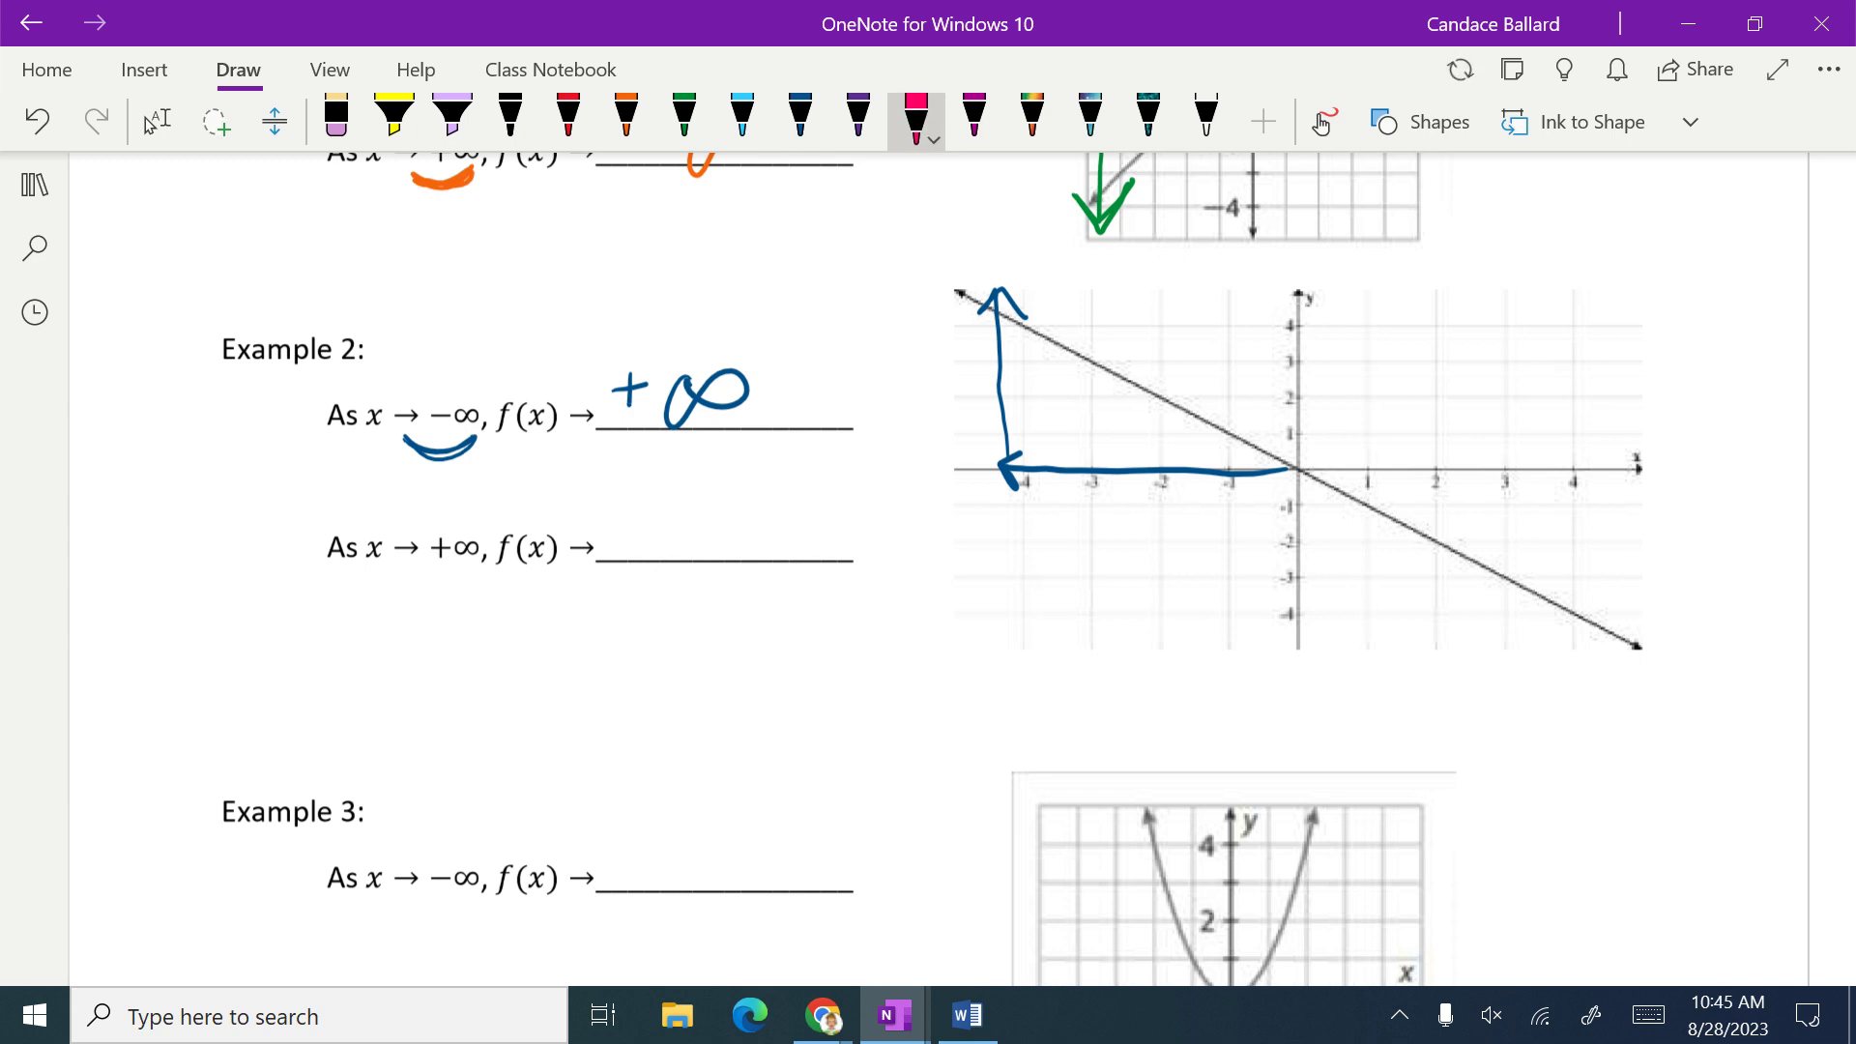
mouse_move(1314, 477)
left_mouse_down()
mouse_move(1625, 469)
mouse_move(1607, 457)
mouse_move(1629, 508)
mouse_move(1614, 711)
mouse_move(1660, 677)
left_mouse_up()
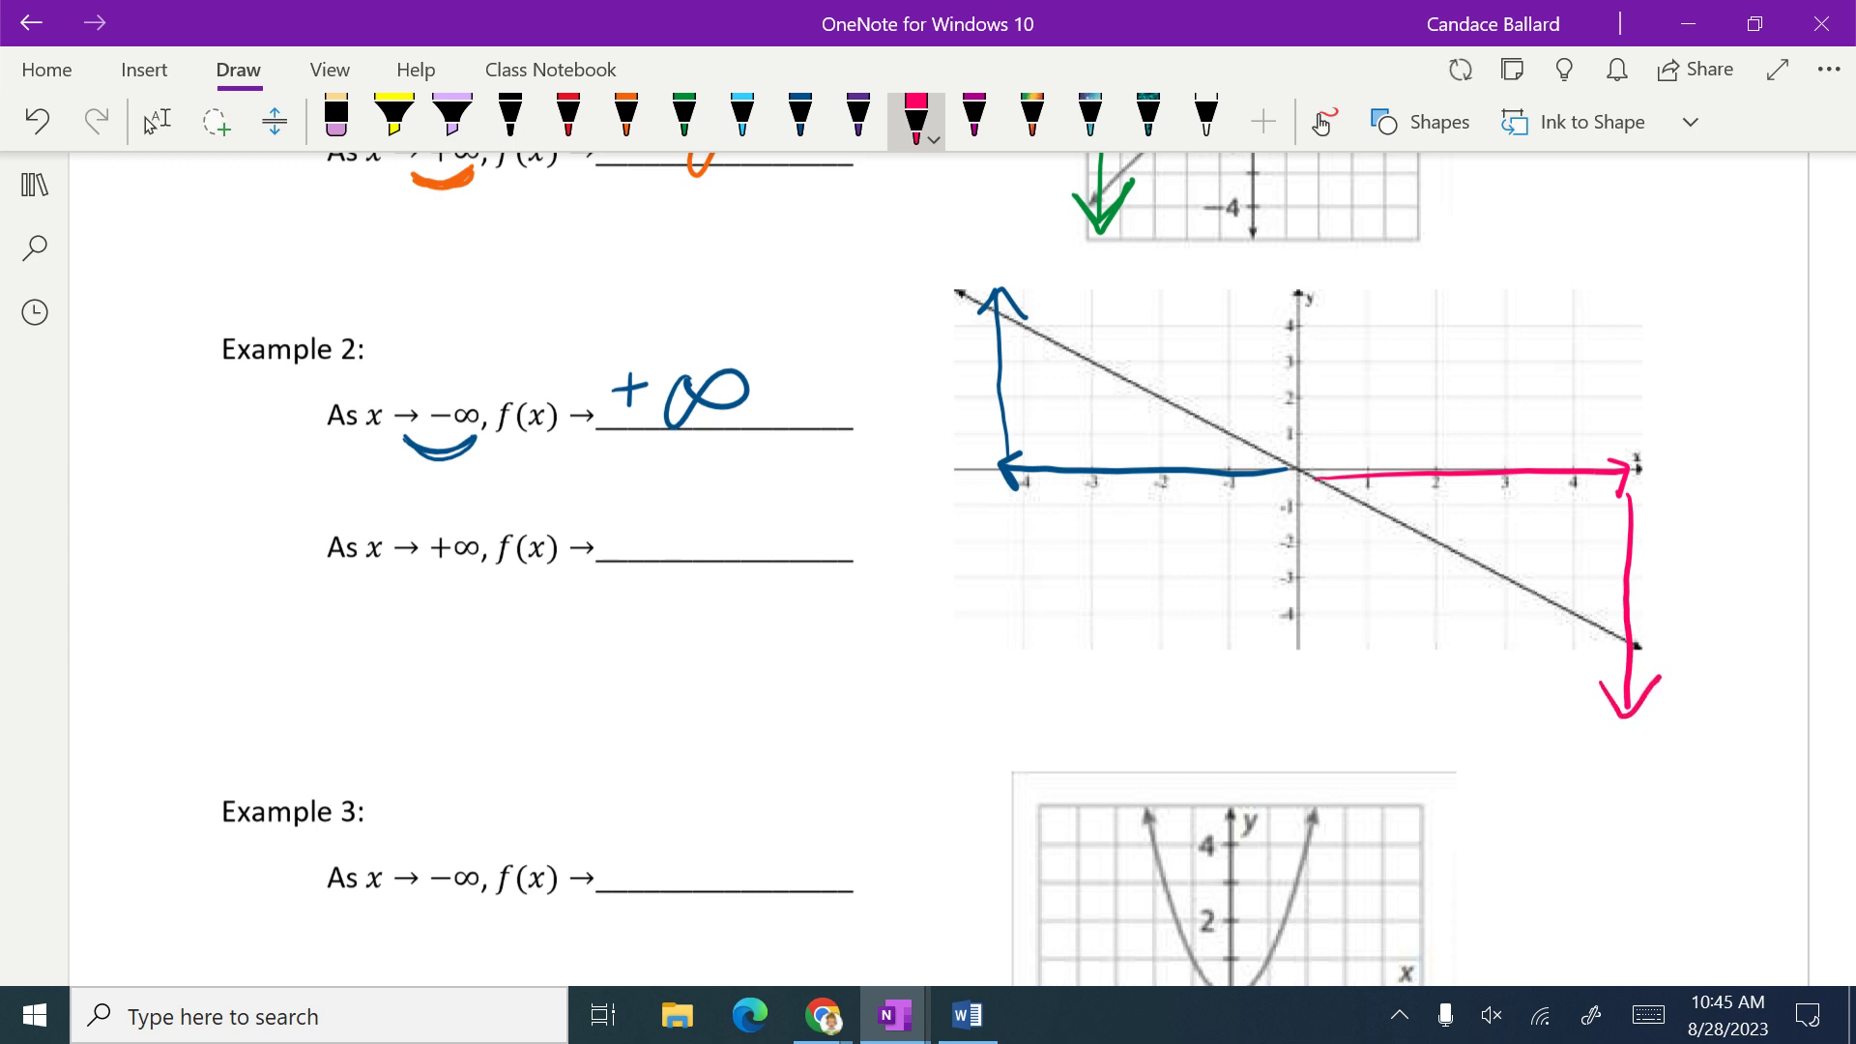
mouse_move(644, 521)
left_mouse_down()
mouse_move(798, 522)
mouse_move(759, 495)
left_mouse_up()
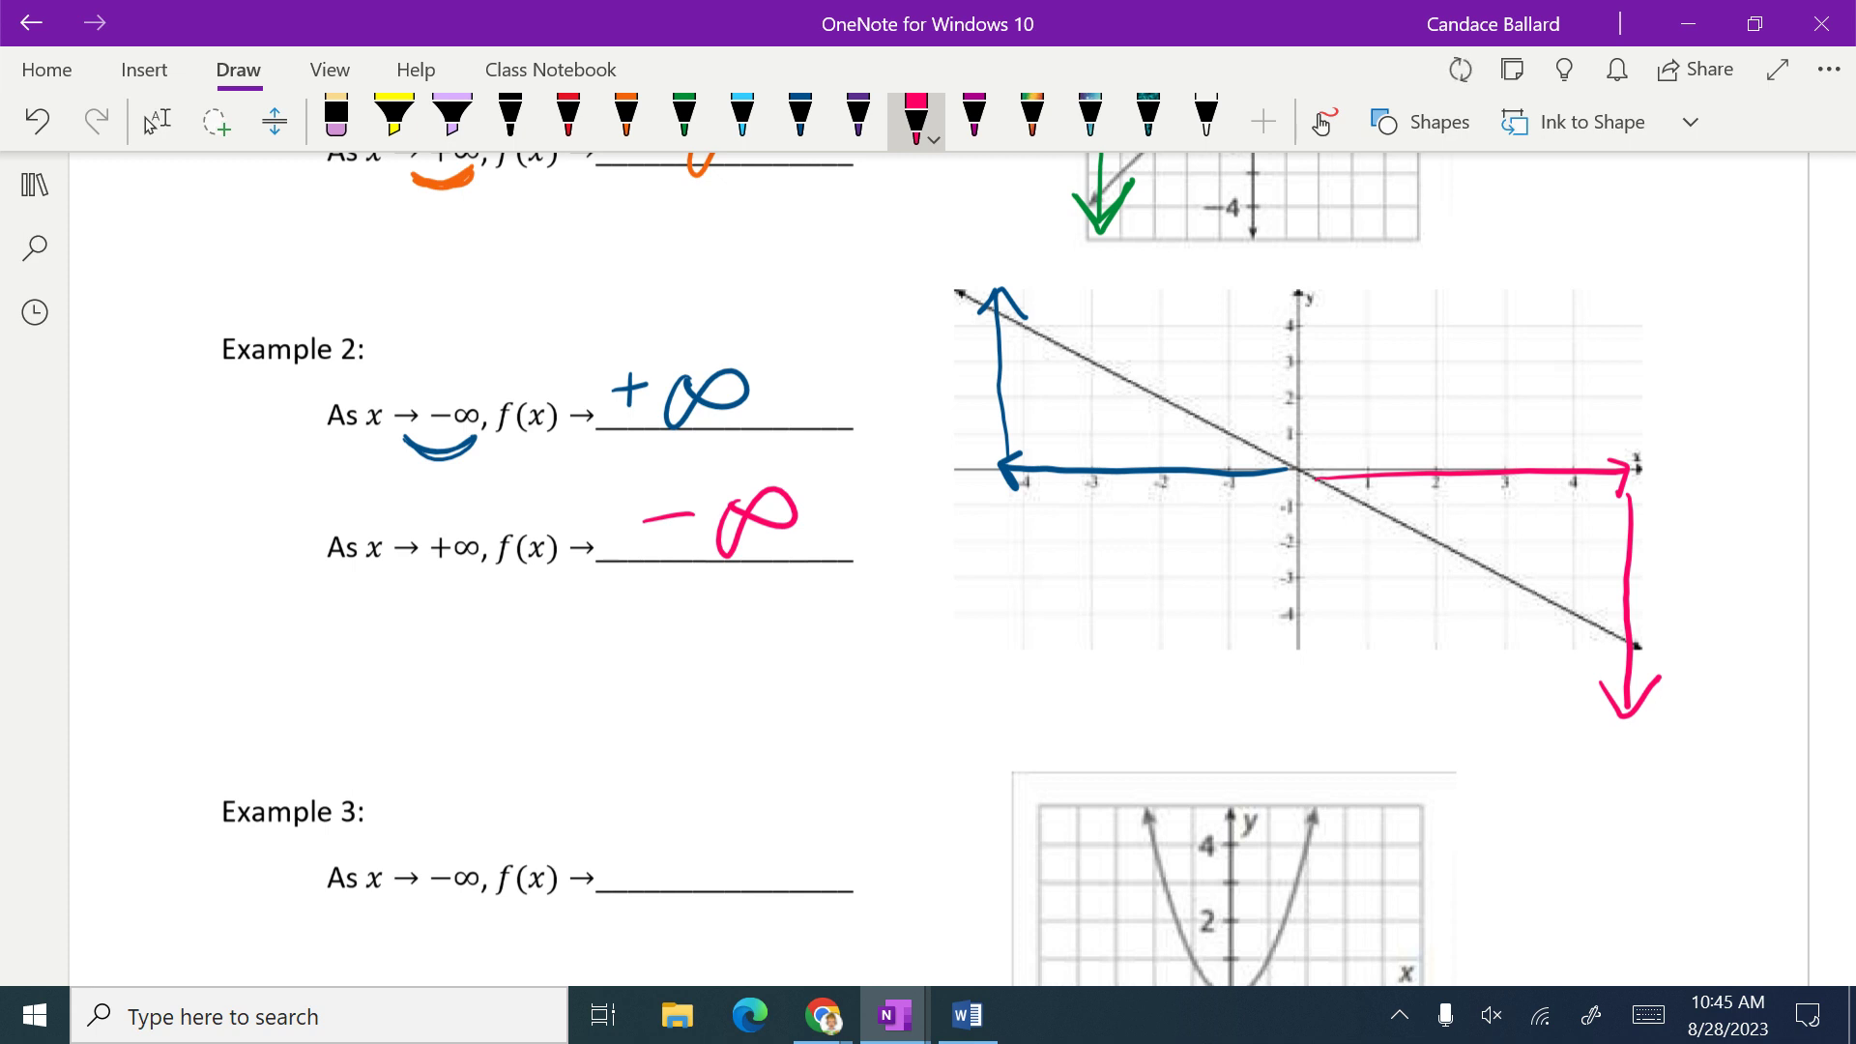
scroll(967, 568, "down", 4)
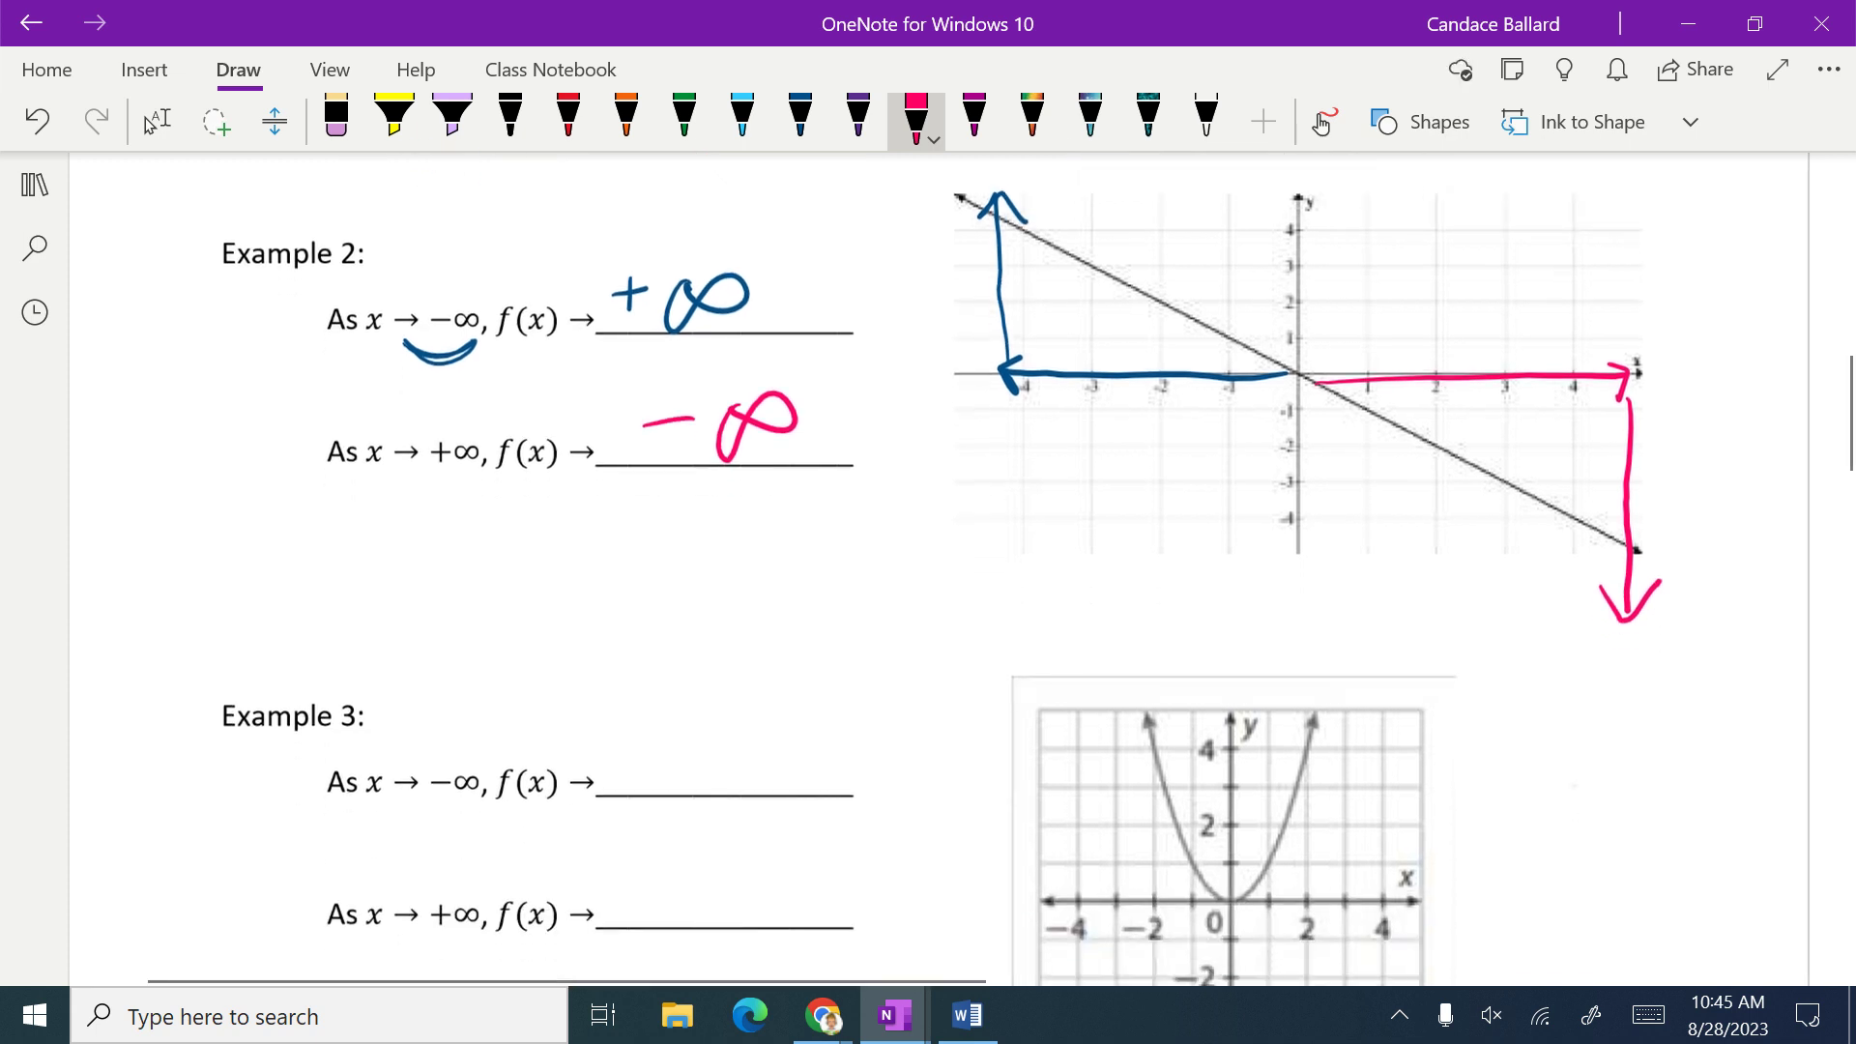
Step: In magenta, draw a leftward arrow on Example 3's graph, mark −∞, and label the arrow 'approaches'
scroll(944, 528, "down", 1)
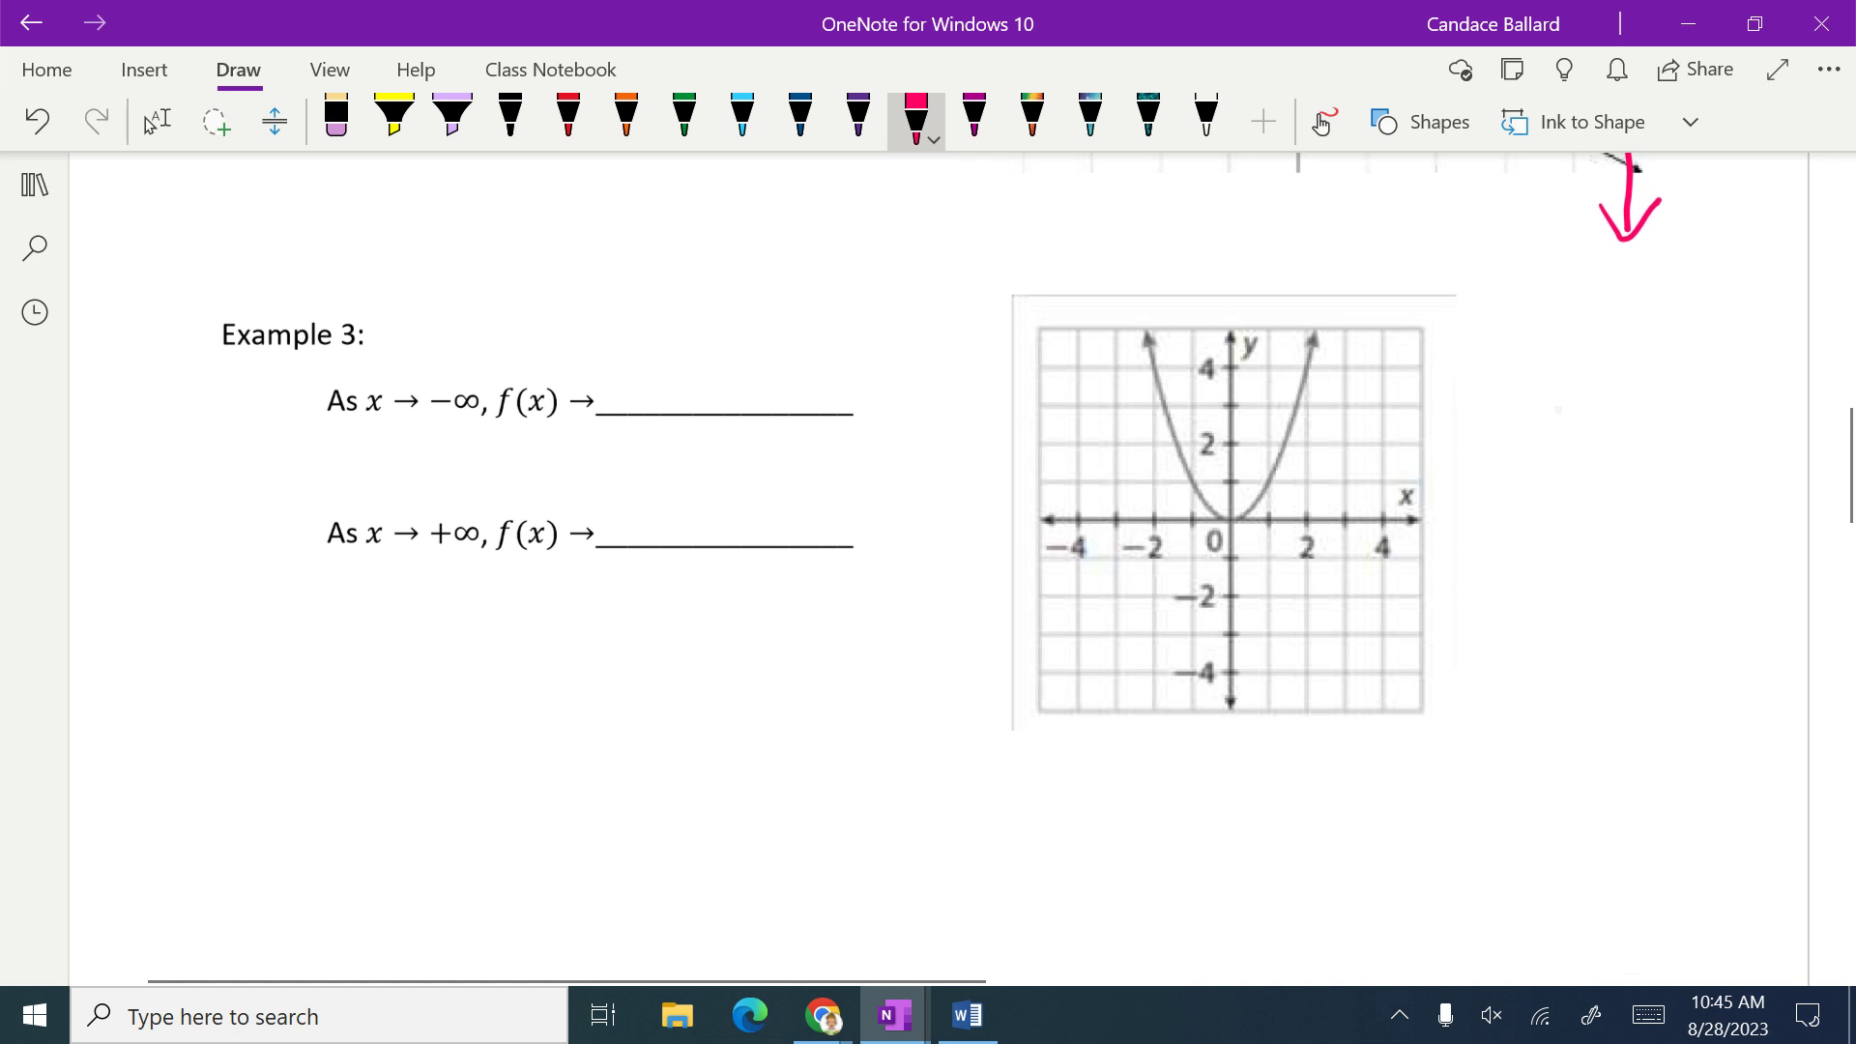
left_click(157, 119)
left_click(974, 116)
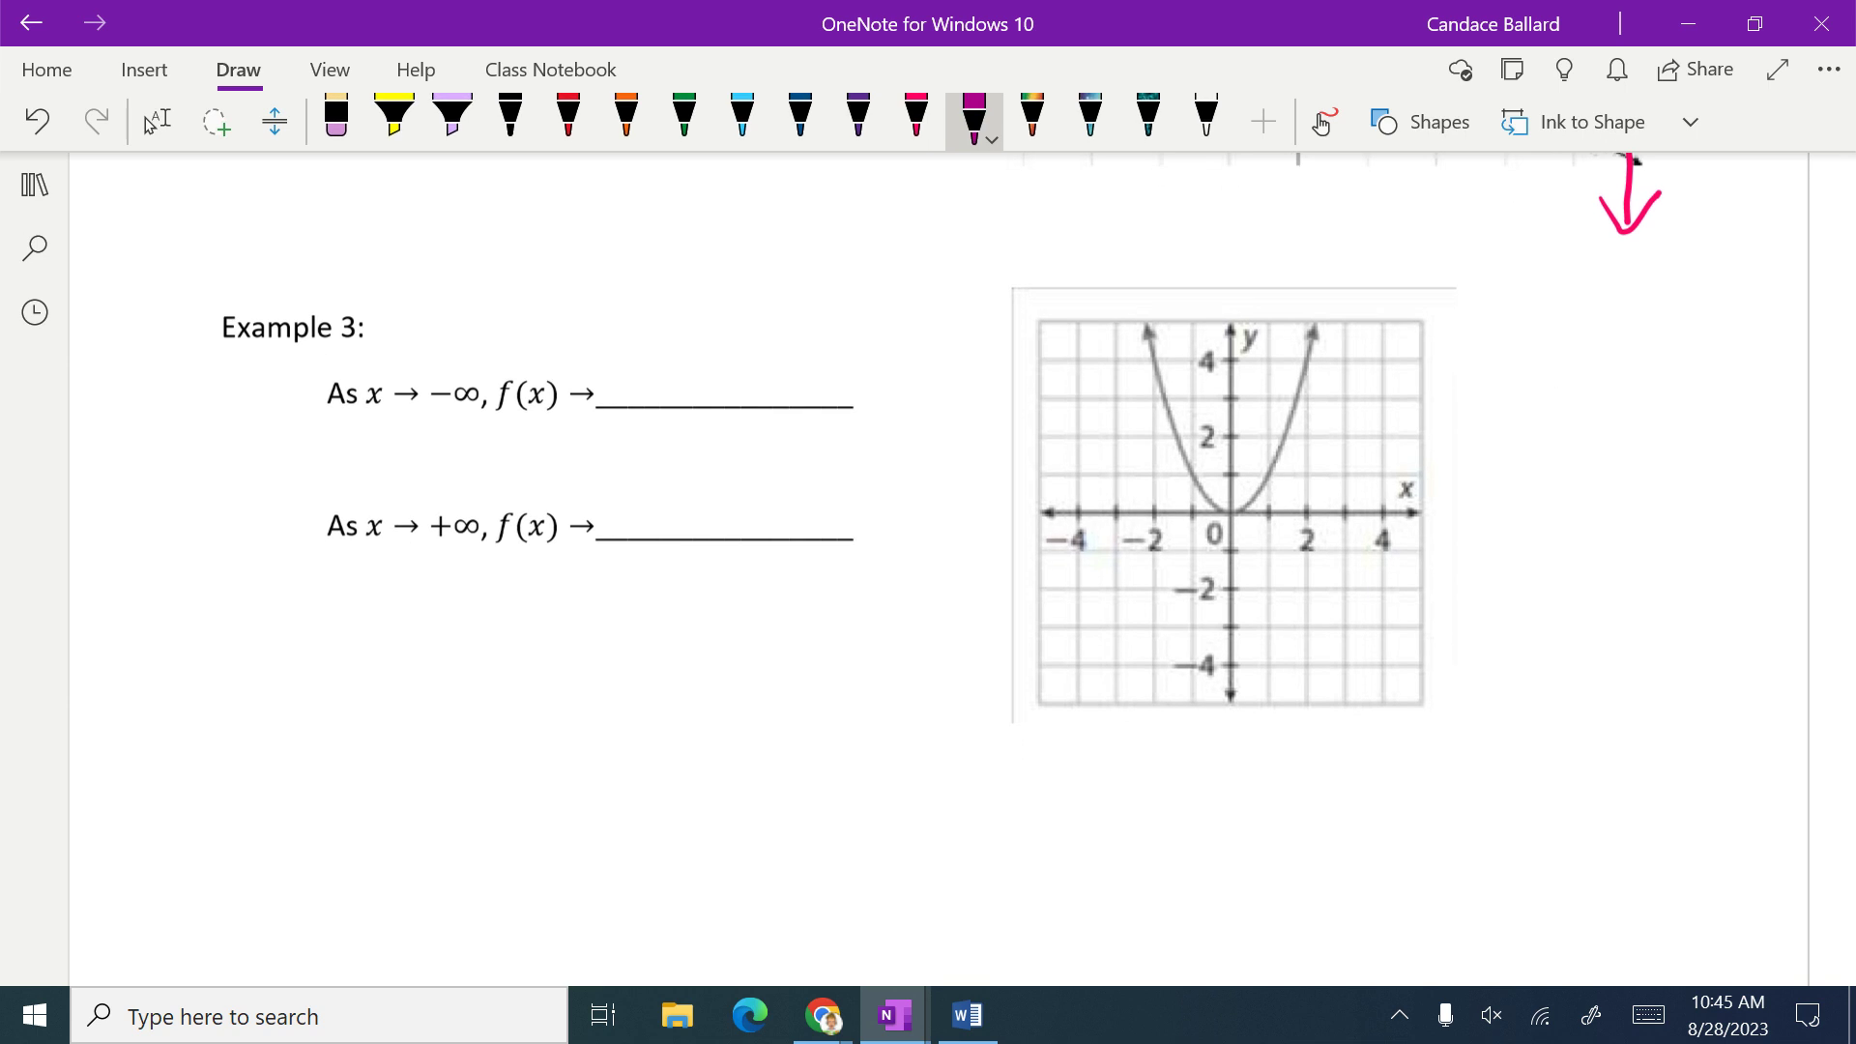
mouse_move(1226, 519)
left_mouse_down()
mouse_move(1133, 509)
mouse_move(1130, 540)
left_mouse_up()
left_click_drag(1118, 504, 1146, 490)
left_click_drag(406, 421, 474, 414)
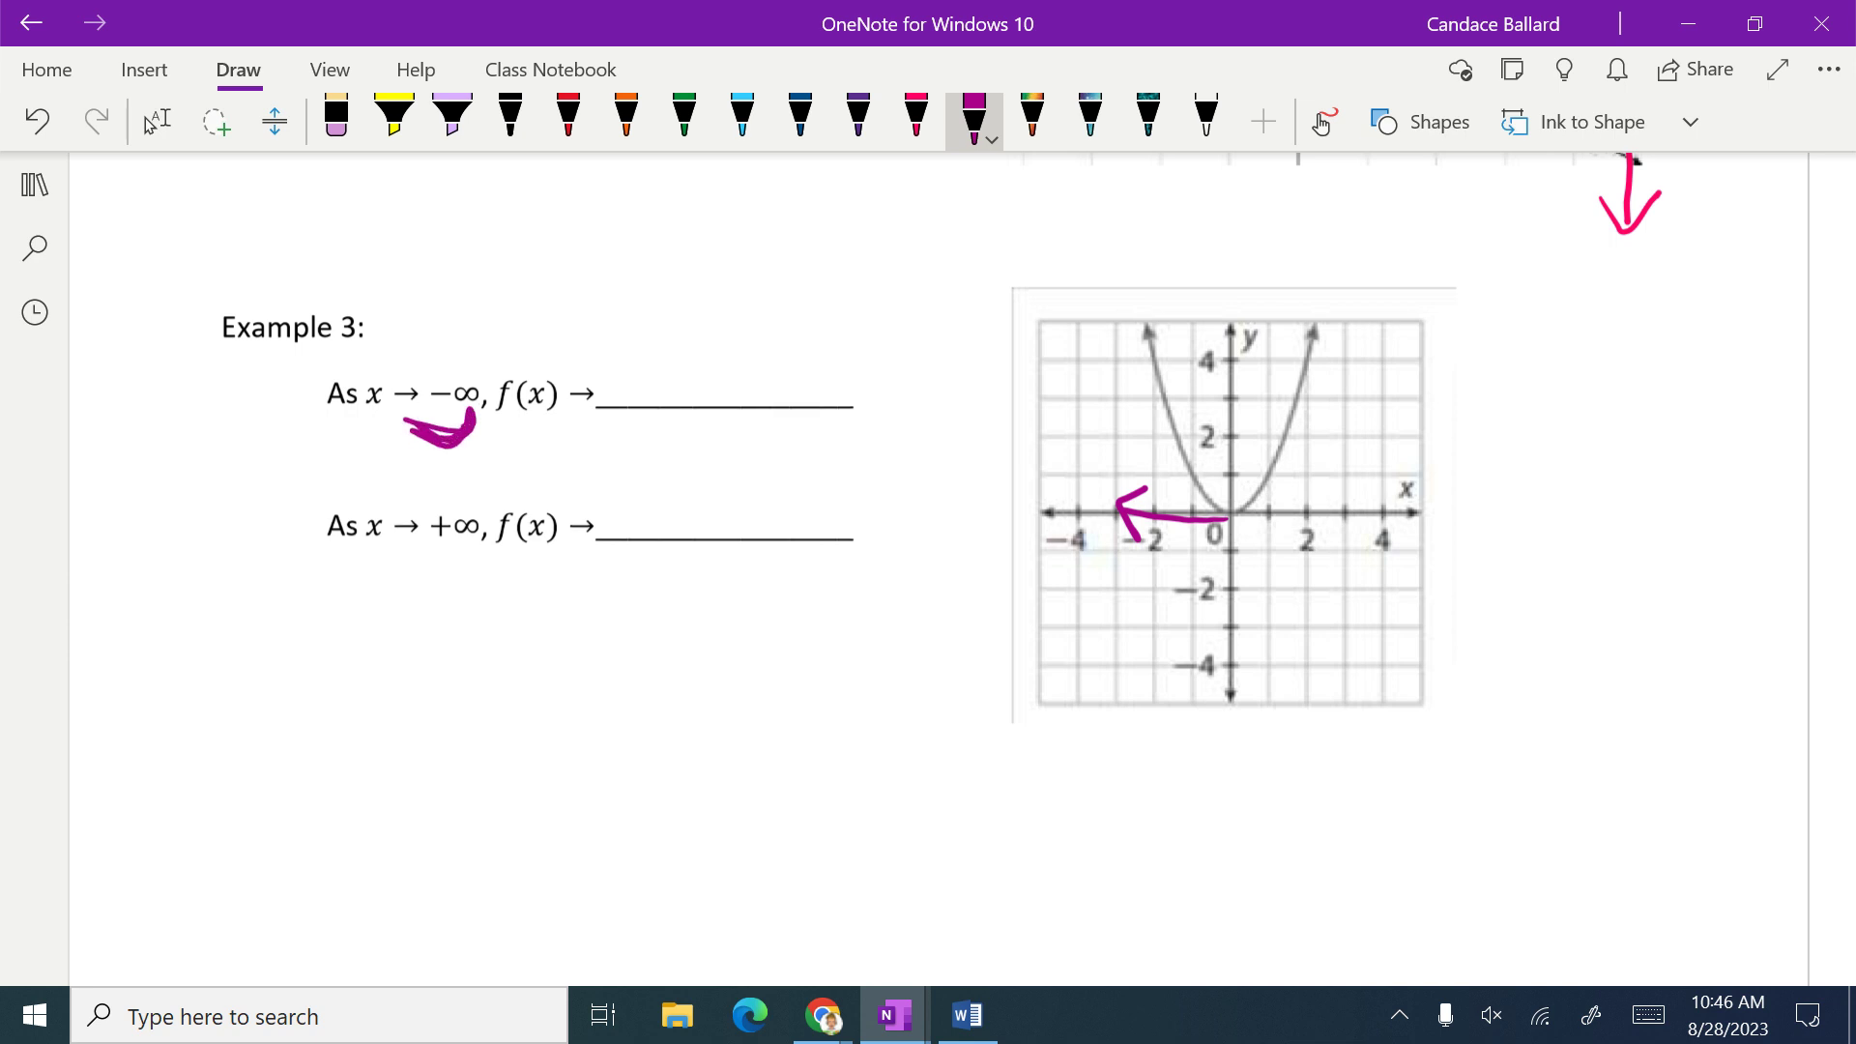
scroll(928, 570, "up", 1)
mouse_move(410, 390)
left_mouse_down()
mouse_move(408, 468)
mouse_move(427, 451)
left_mouse_up()
mouse_move(425, 333)
left_mouse_down()
mouse_move(480, 329)
mouse_move(561, 245)
mouse_move(581, 271)
mouse_move(623, 251)
left_mouse_up()
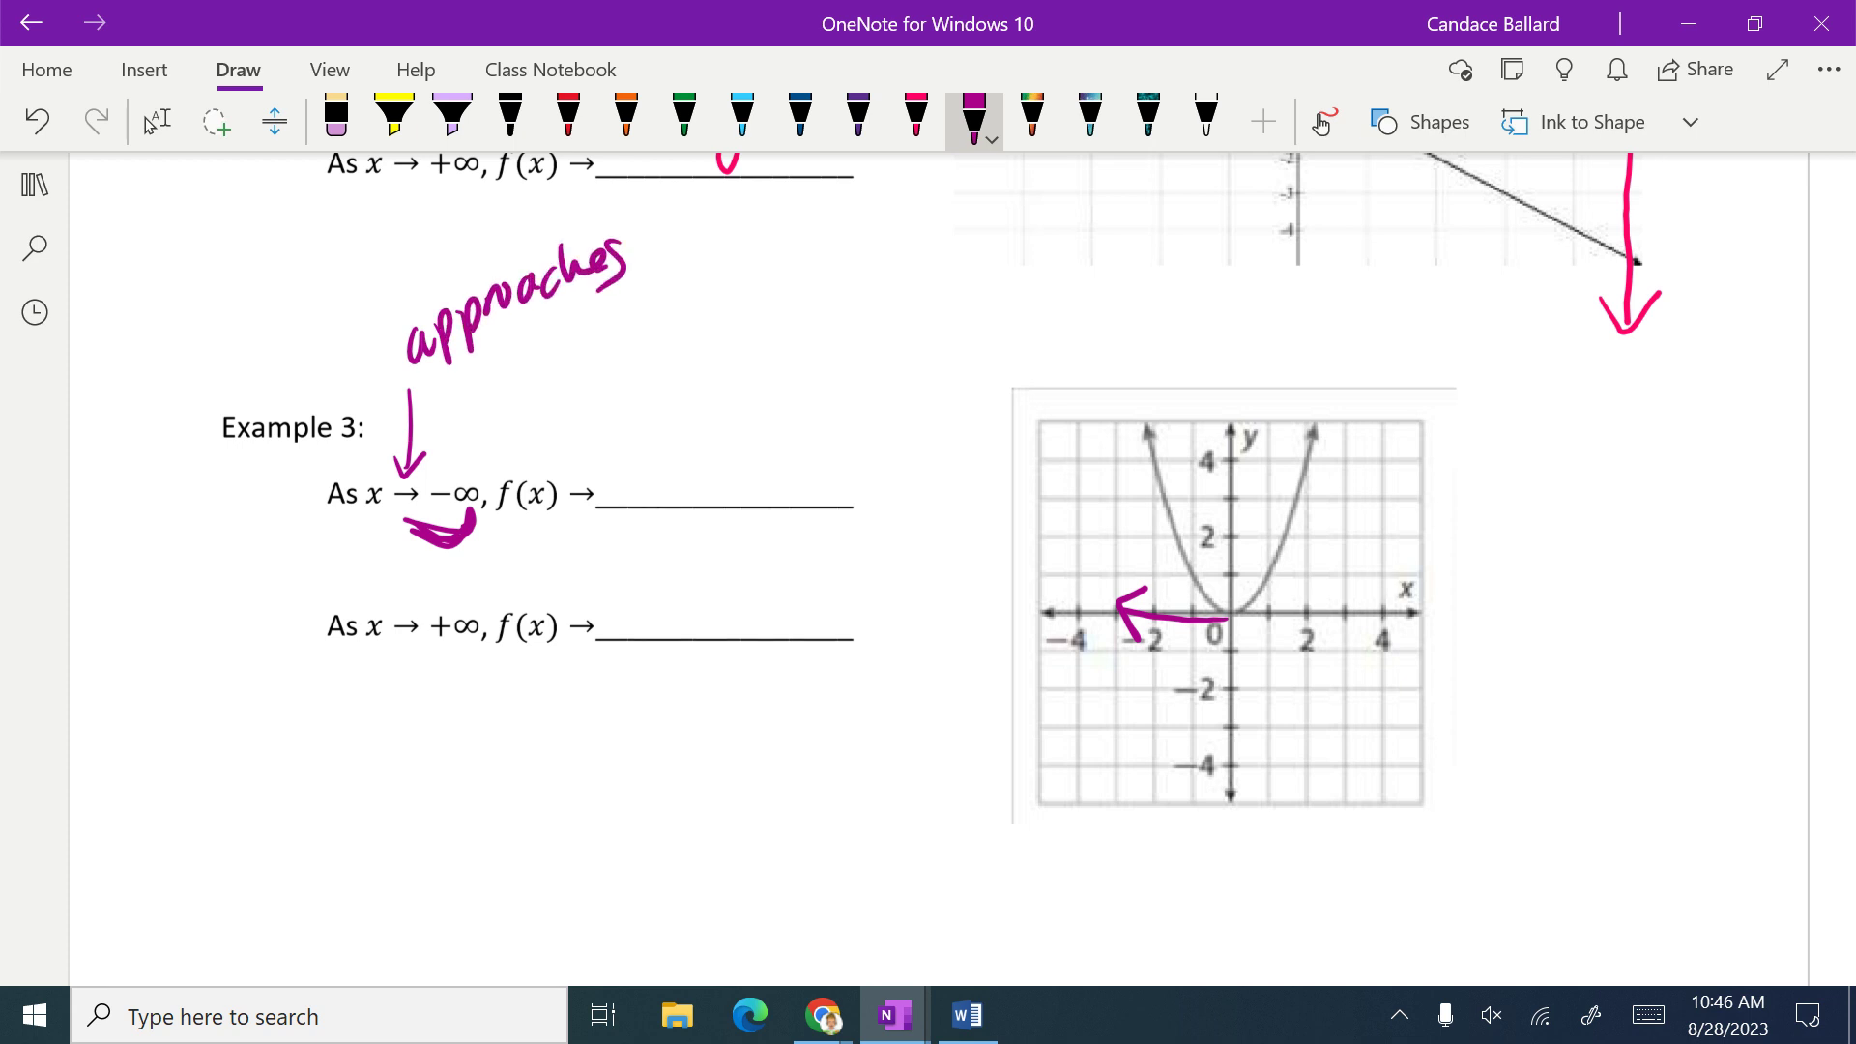
mouse_move(460, 375)
left_mouse_down()
mouse_move(611, 300)
mouse_move(606, 328)
left_mouse_up()
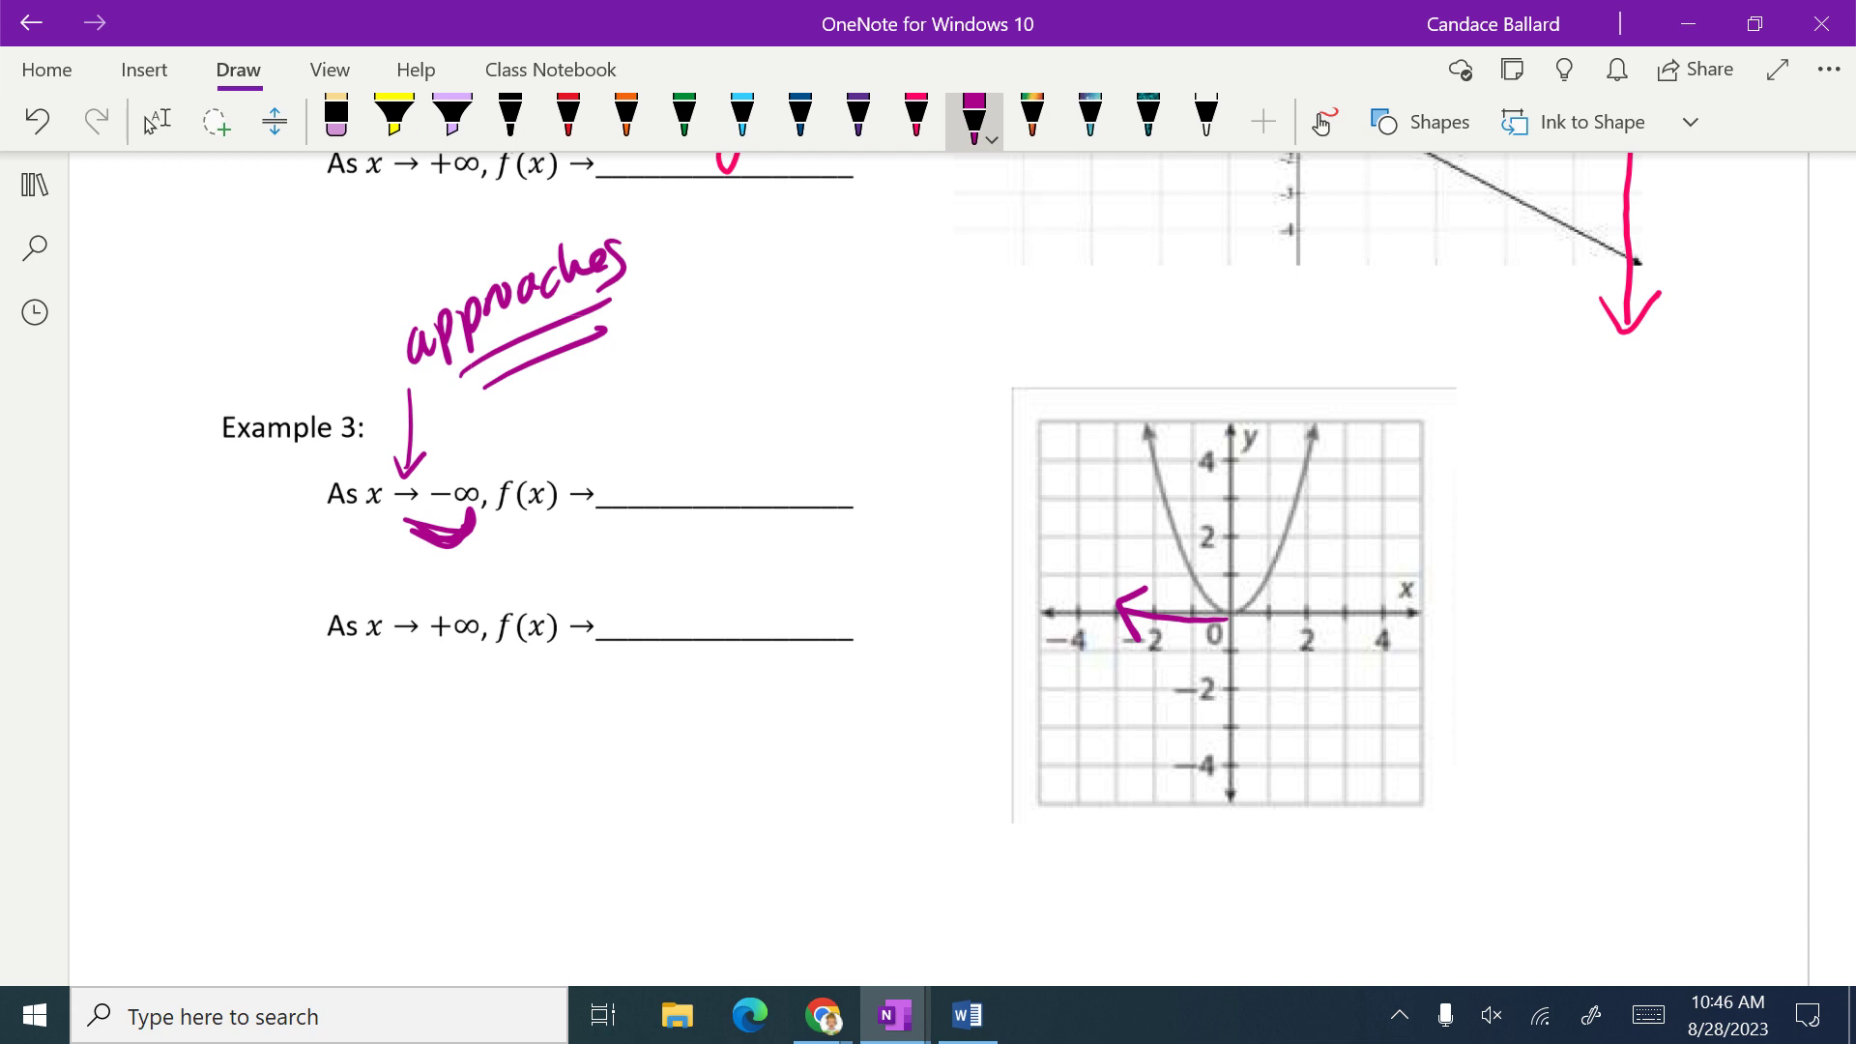
Step: Trace the parabola's left branch upward in magenta and answer ∞ for the first limit
mouse_move(1221, 624)
left_mouse_down()
mouse_move(1128, 620)
mouse_move(1145, 663)
left_mouse_up()
left_click_drag(1150, 586, 1116, 615)
mouse_move(1137, 624)
left_mouse_down()
mouse_move(1209, 622)
mouse_move(1143, 534)
mouse_move(1145, 373)
mouse_move(1116, 385)
mouse_move(1179, 376)
left_mouse_up()
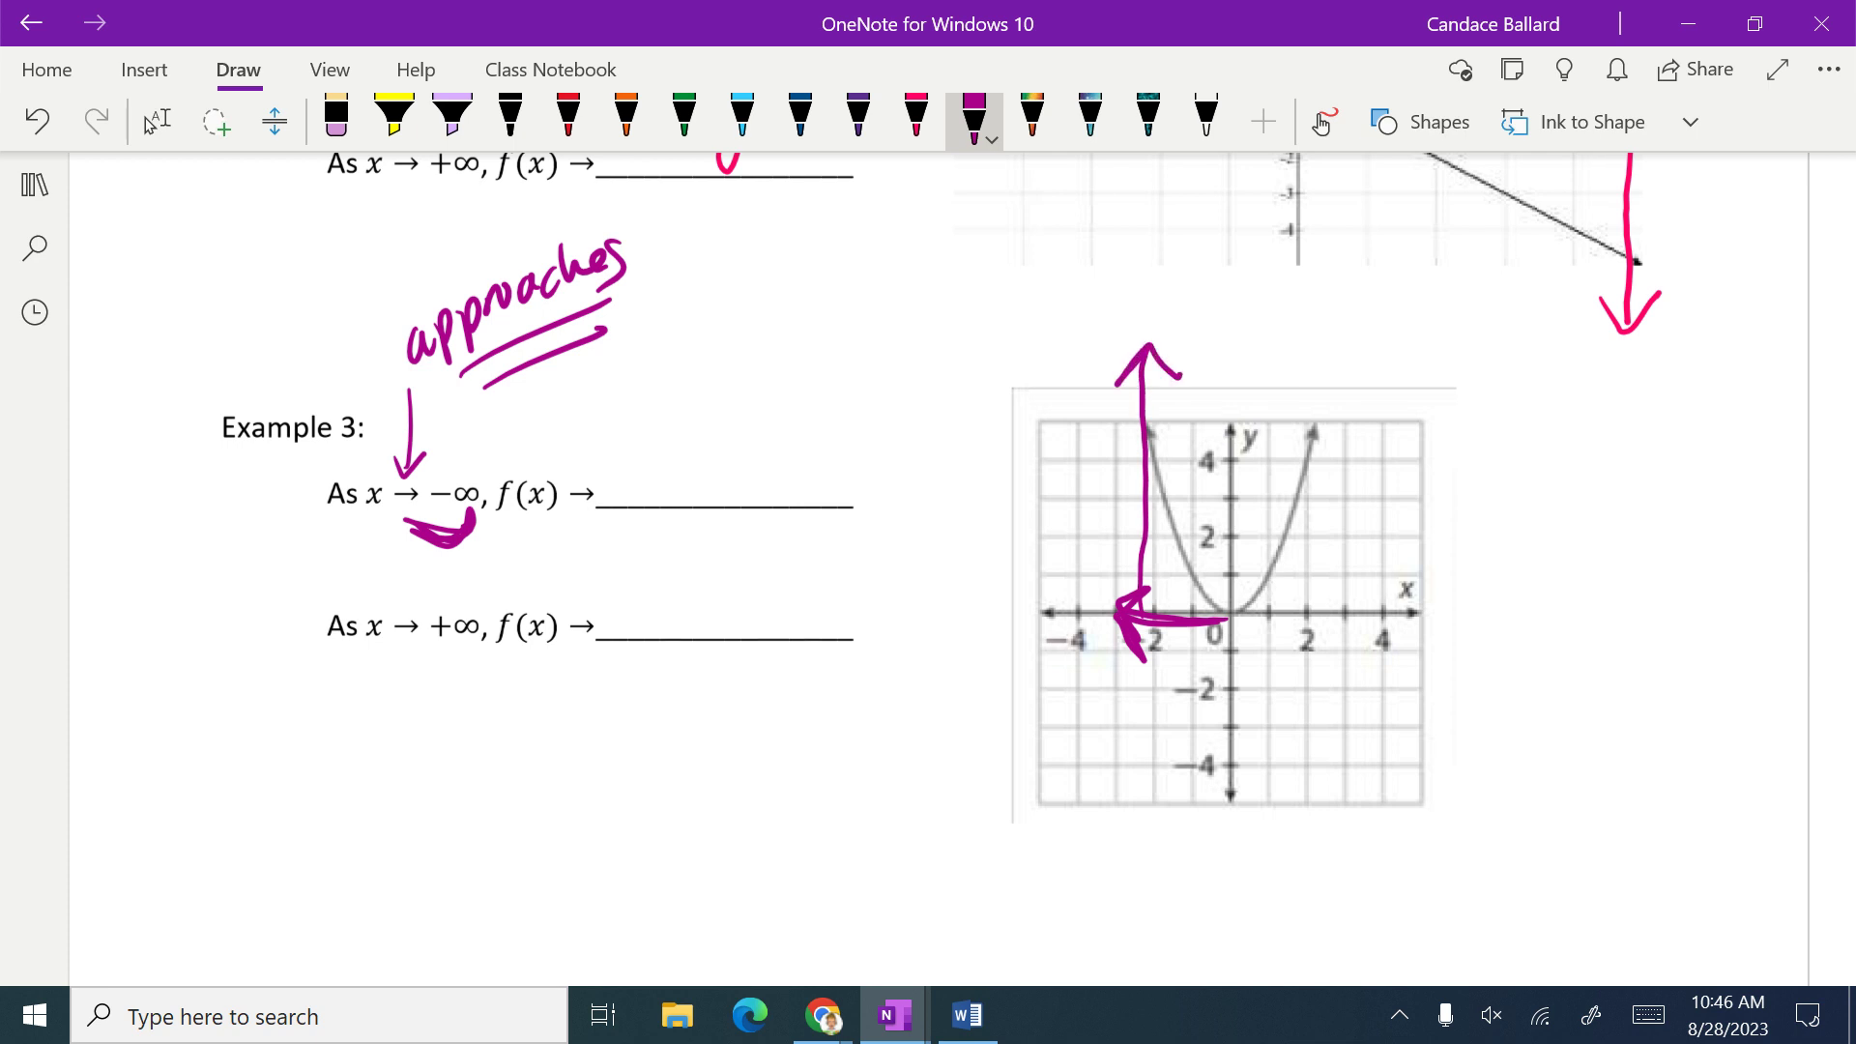
mouse_move(715, 468)
left_mouse_down()
mouse_move(701, 450)
mouse_move(676, 478)
left_mouse_up()
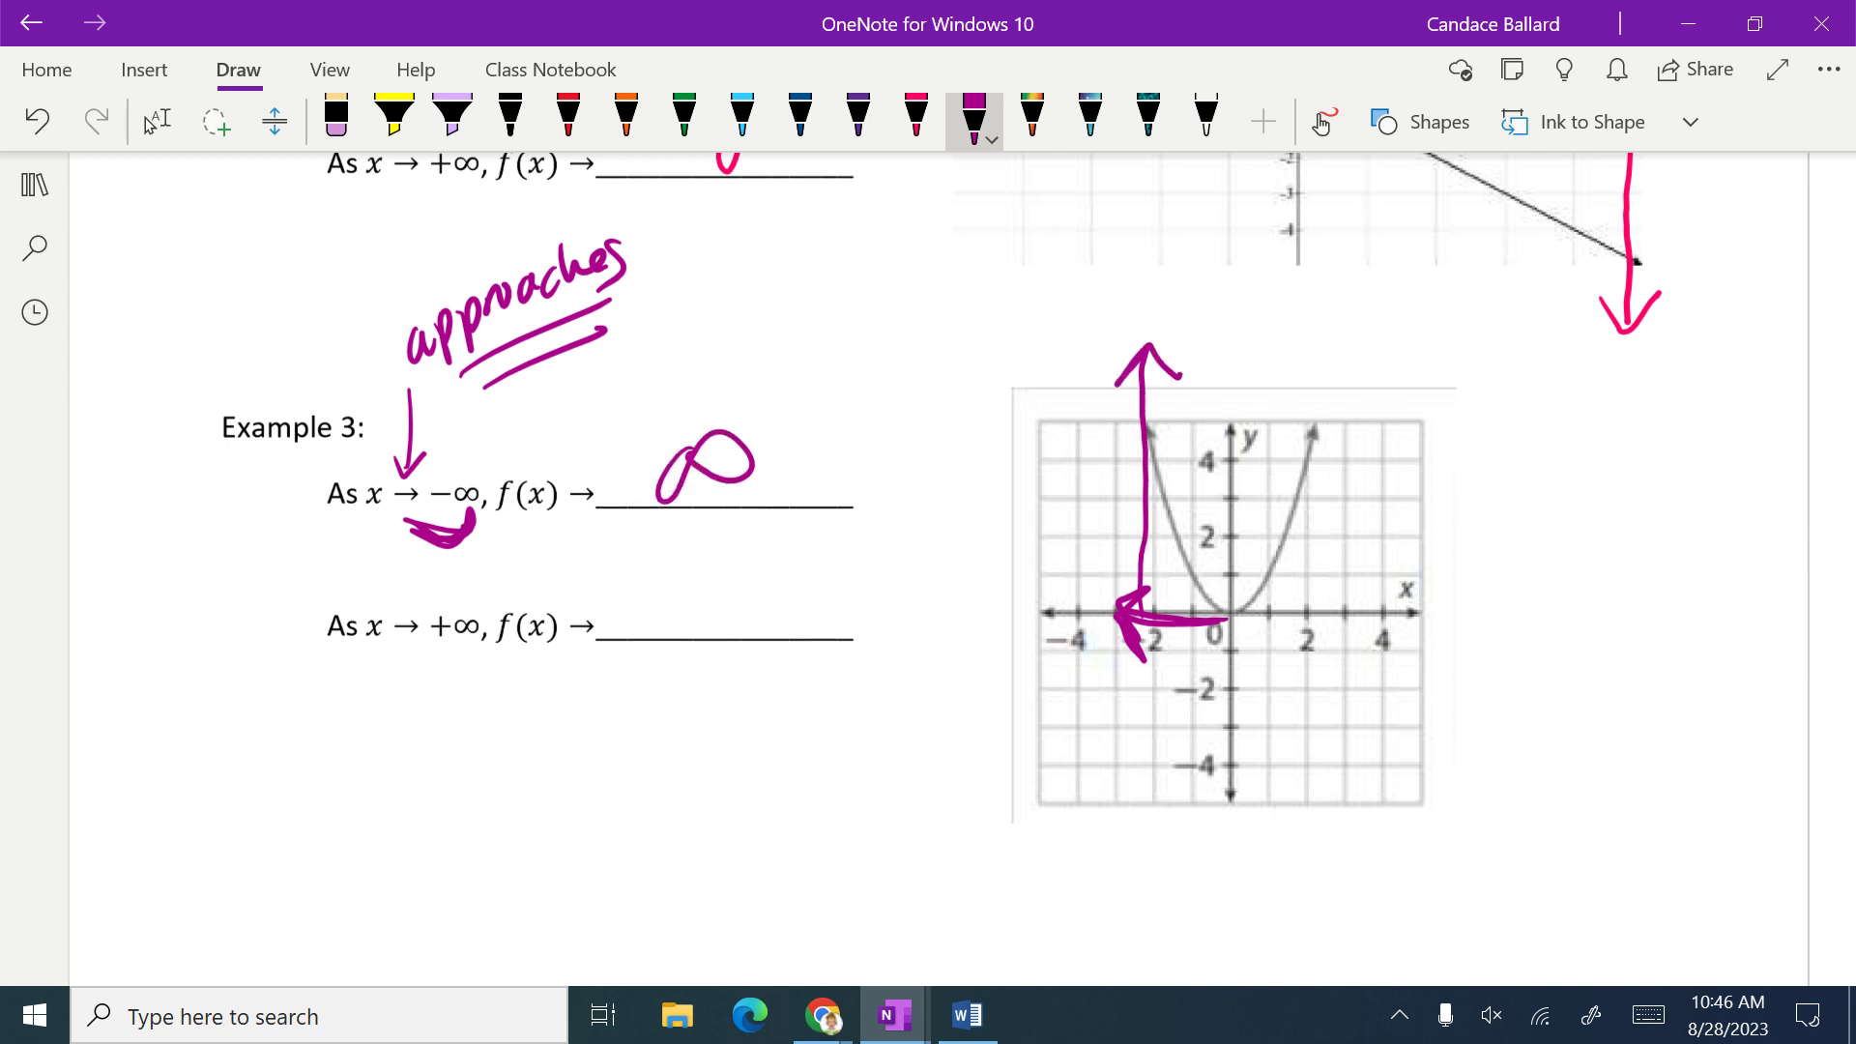
Step: In dark blue, mark +∞, trace the right branch rising, and answer ∞ for the second limit
left_click(800, 118)
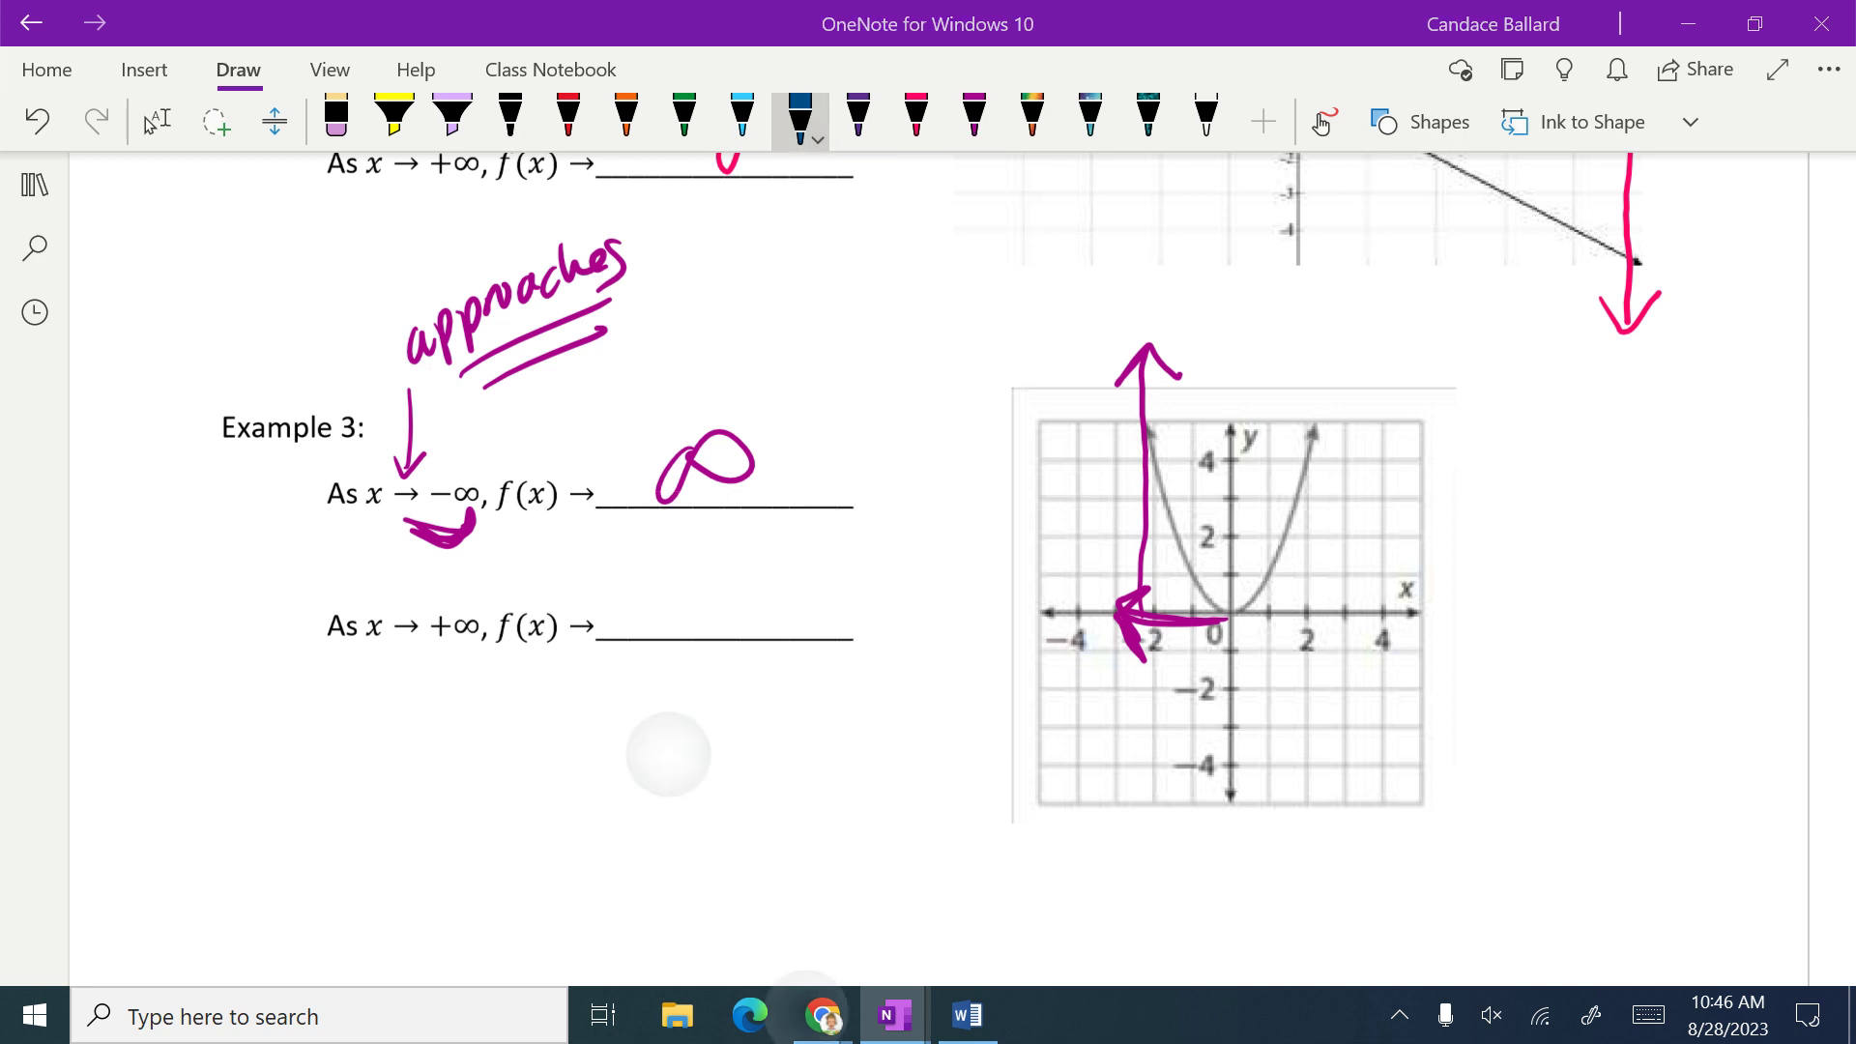
mouse_move(396, 645)
left_mouse_down()
mouse_move(425, 672)
mouse_move(469, 642)
mouse_move(425, 674)
left_mouse_up()
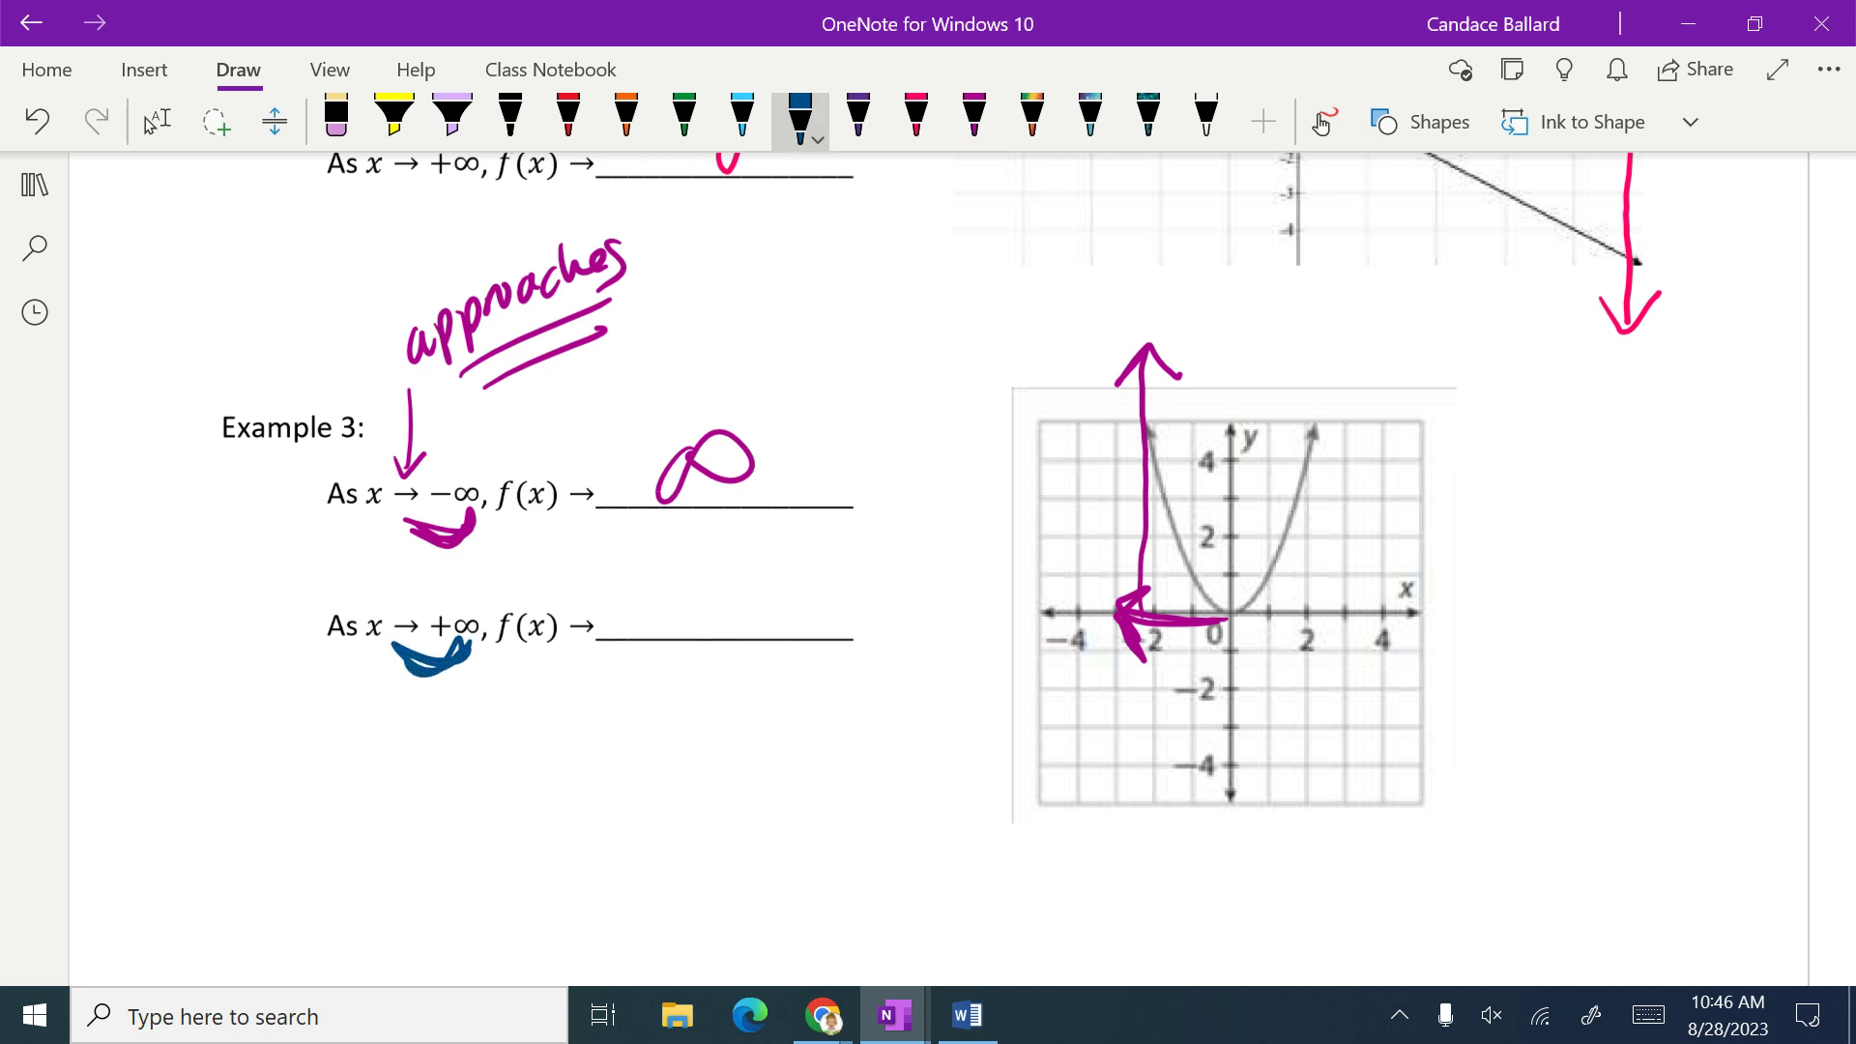
mouse_move(1240, 615)
left_mouse_down()
mouse_move(1353, 606)
mouse_move(1343, 623)
mouse_move(1327, 579)
mouse_move(1331, 350)
mouse_move(1307, 375)
mouse_move(1348, 375)
left_mouse_up()
mouse_move(711, 580)
left_mouse_down()
mouse_move(687, 634)
mouse_move(720, 592)
left_mouse_up()
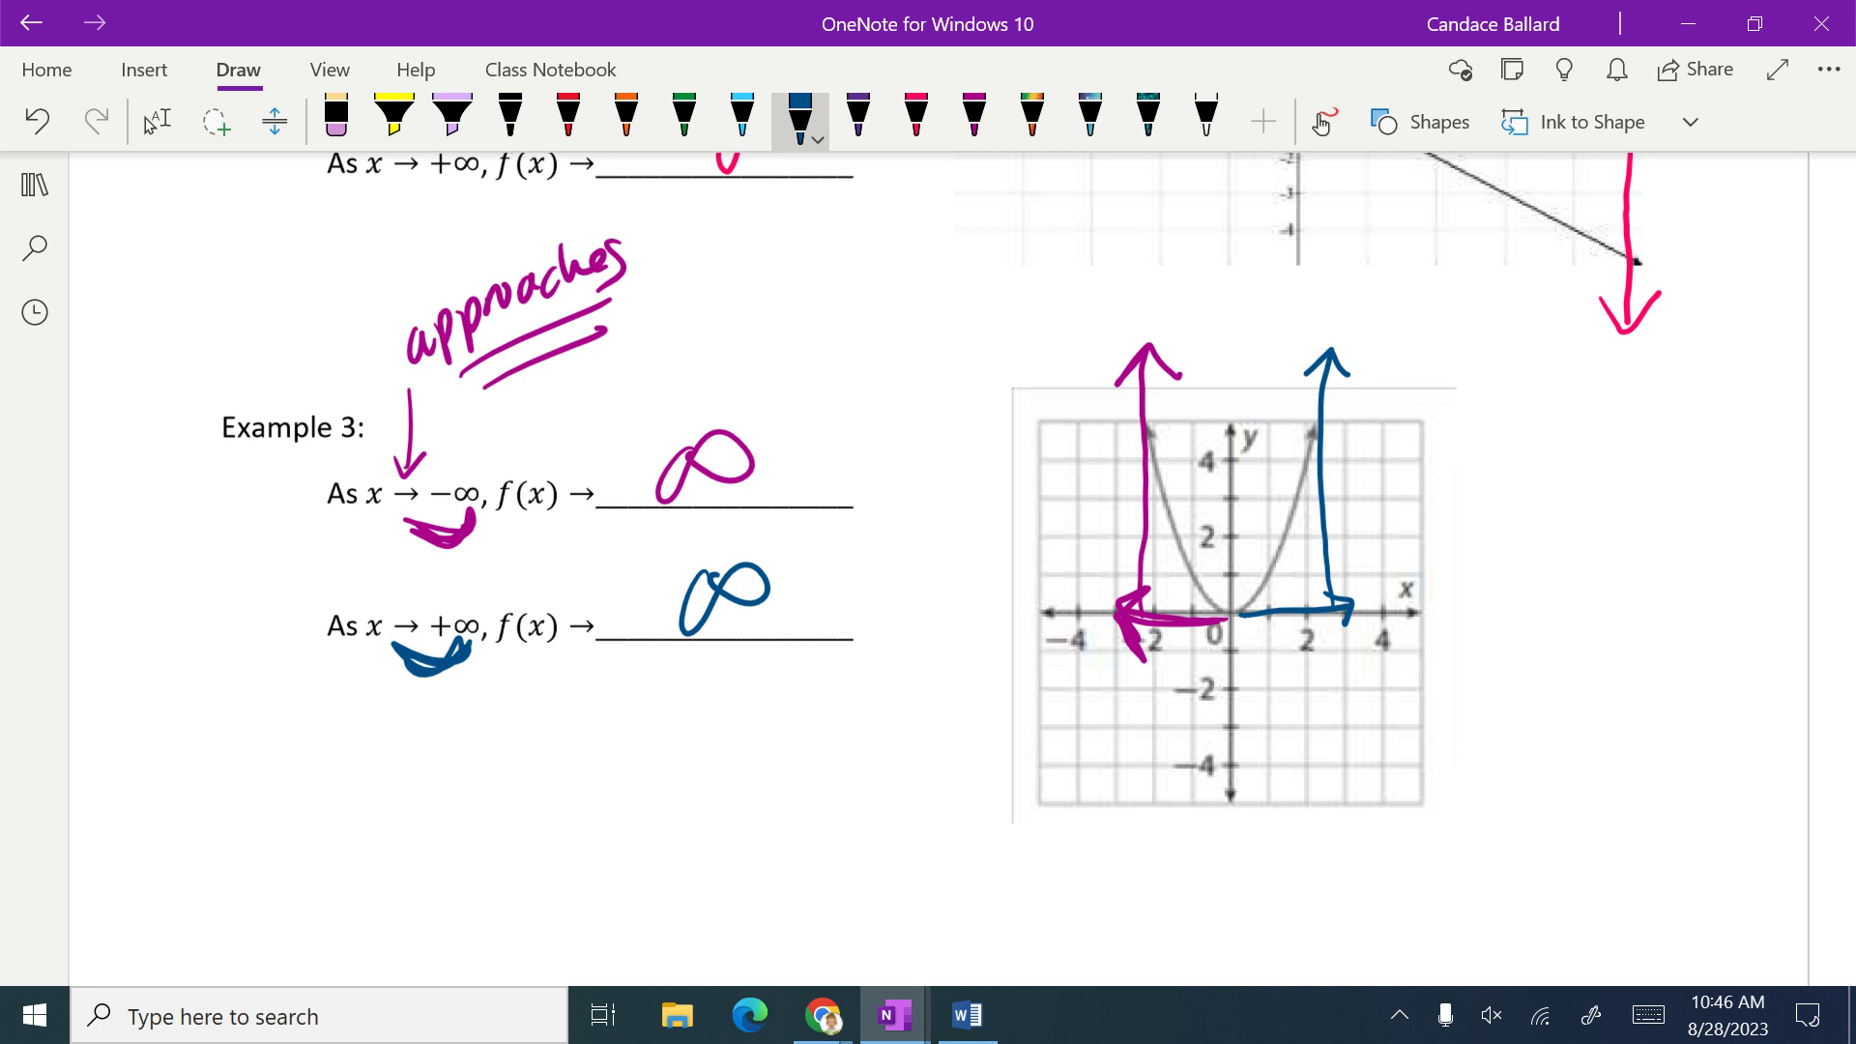
scroll(928, 570, "down", 10)
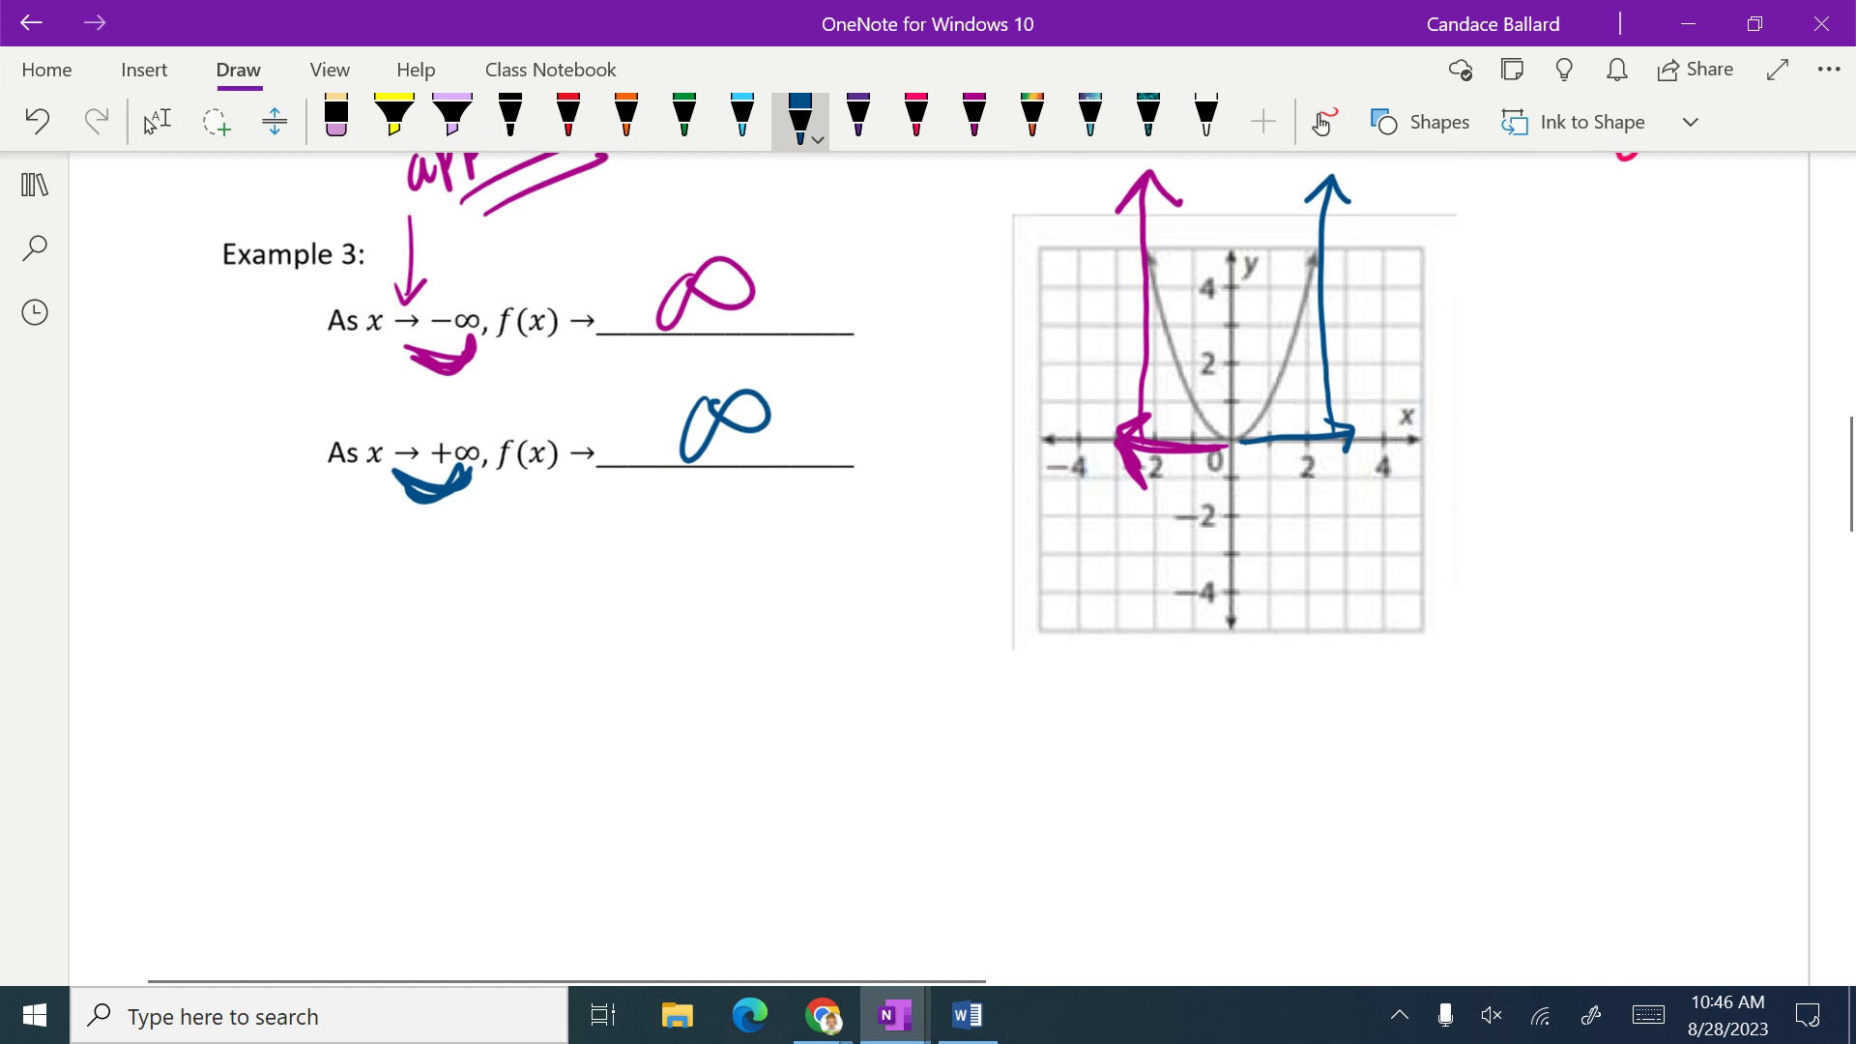
Step: Scroll down to Example 4's downward parabola and select the light-blue pen
scroll(928, 570, "down", 5)
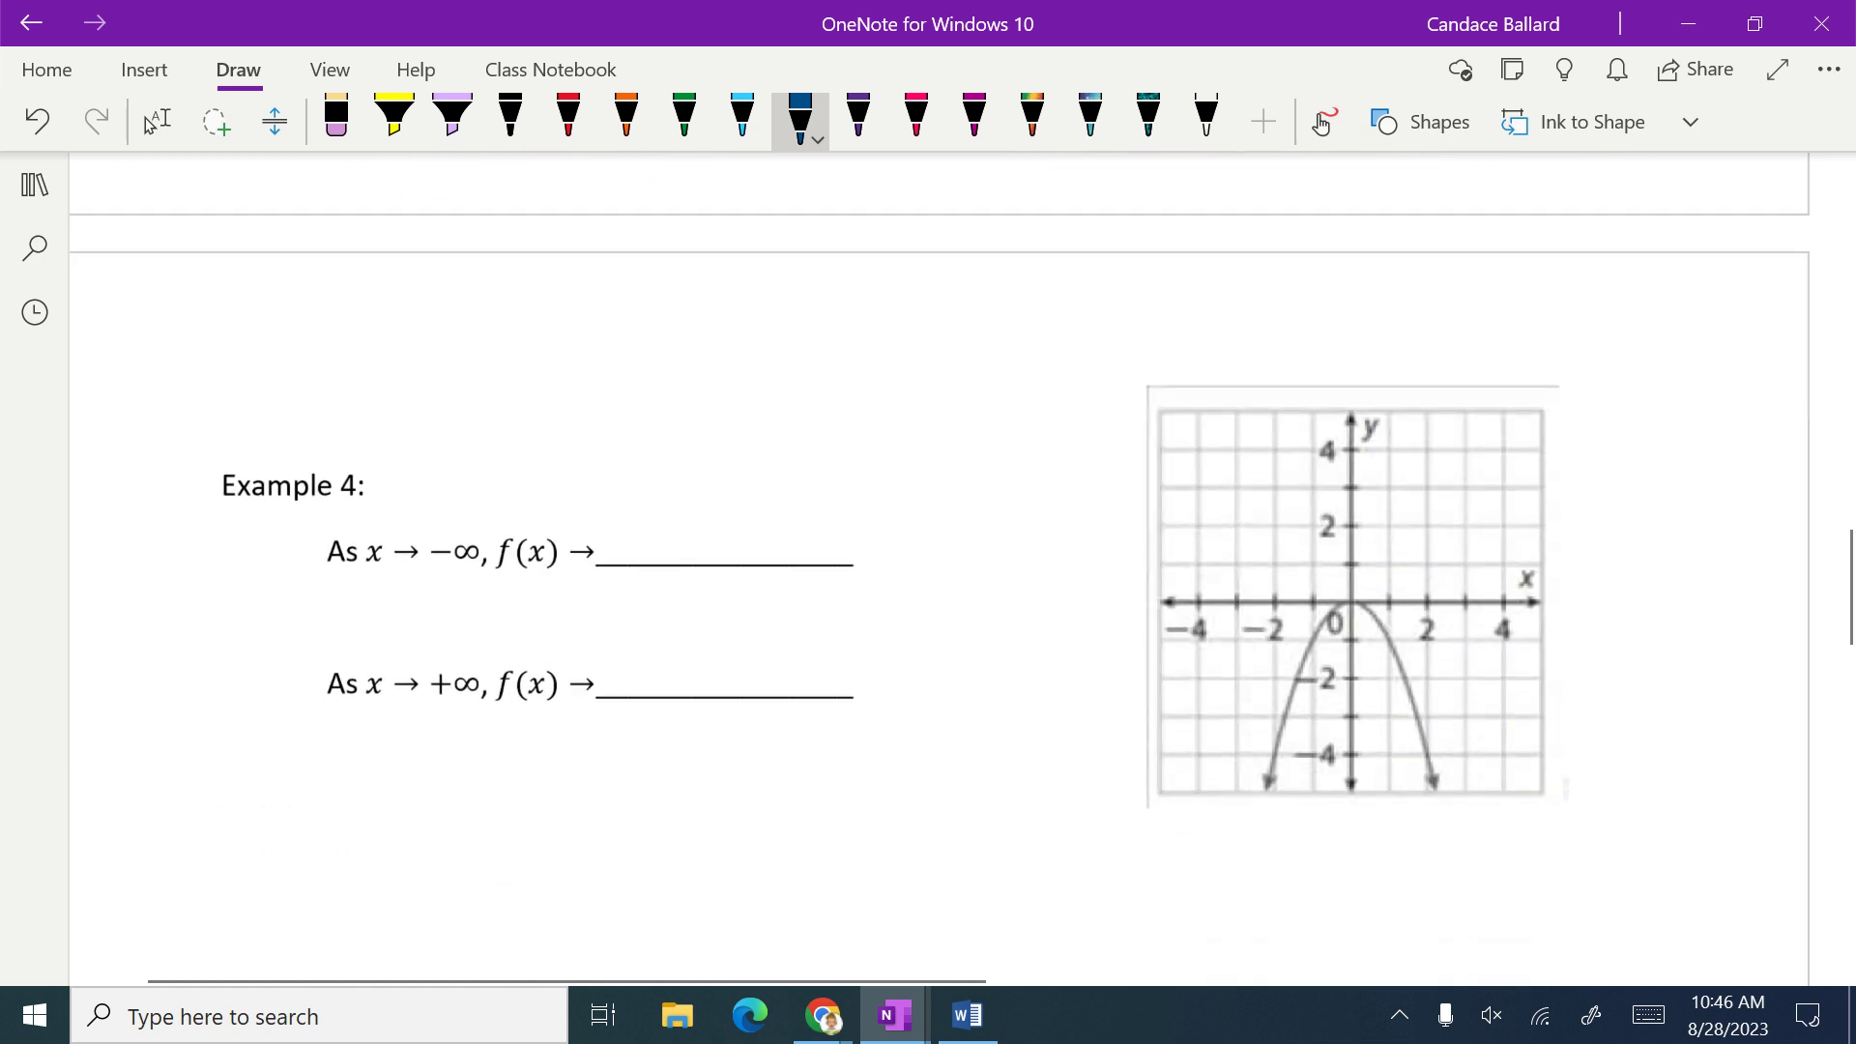
left_click(157, 119)
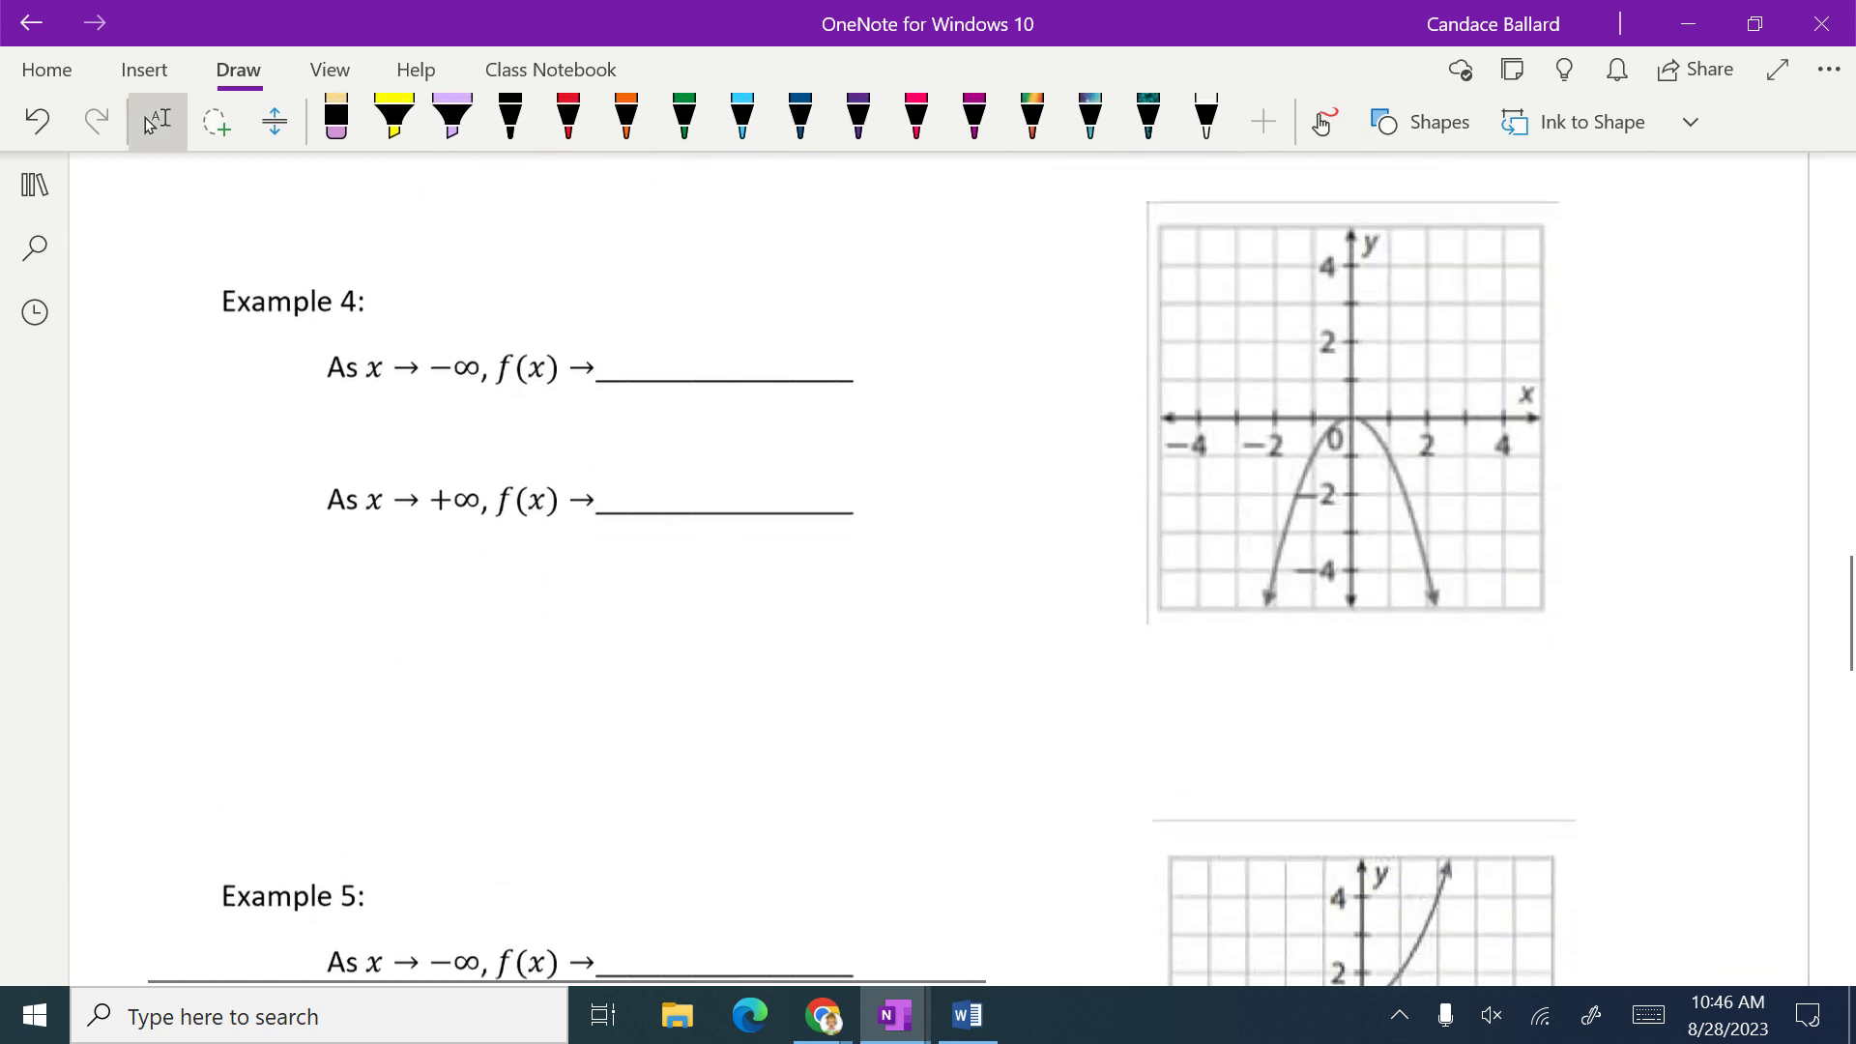
scroll(928, 571, "up", 1)
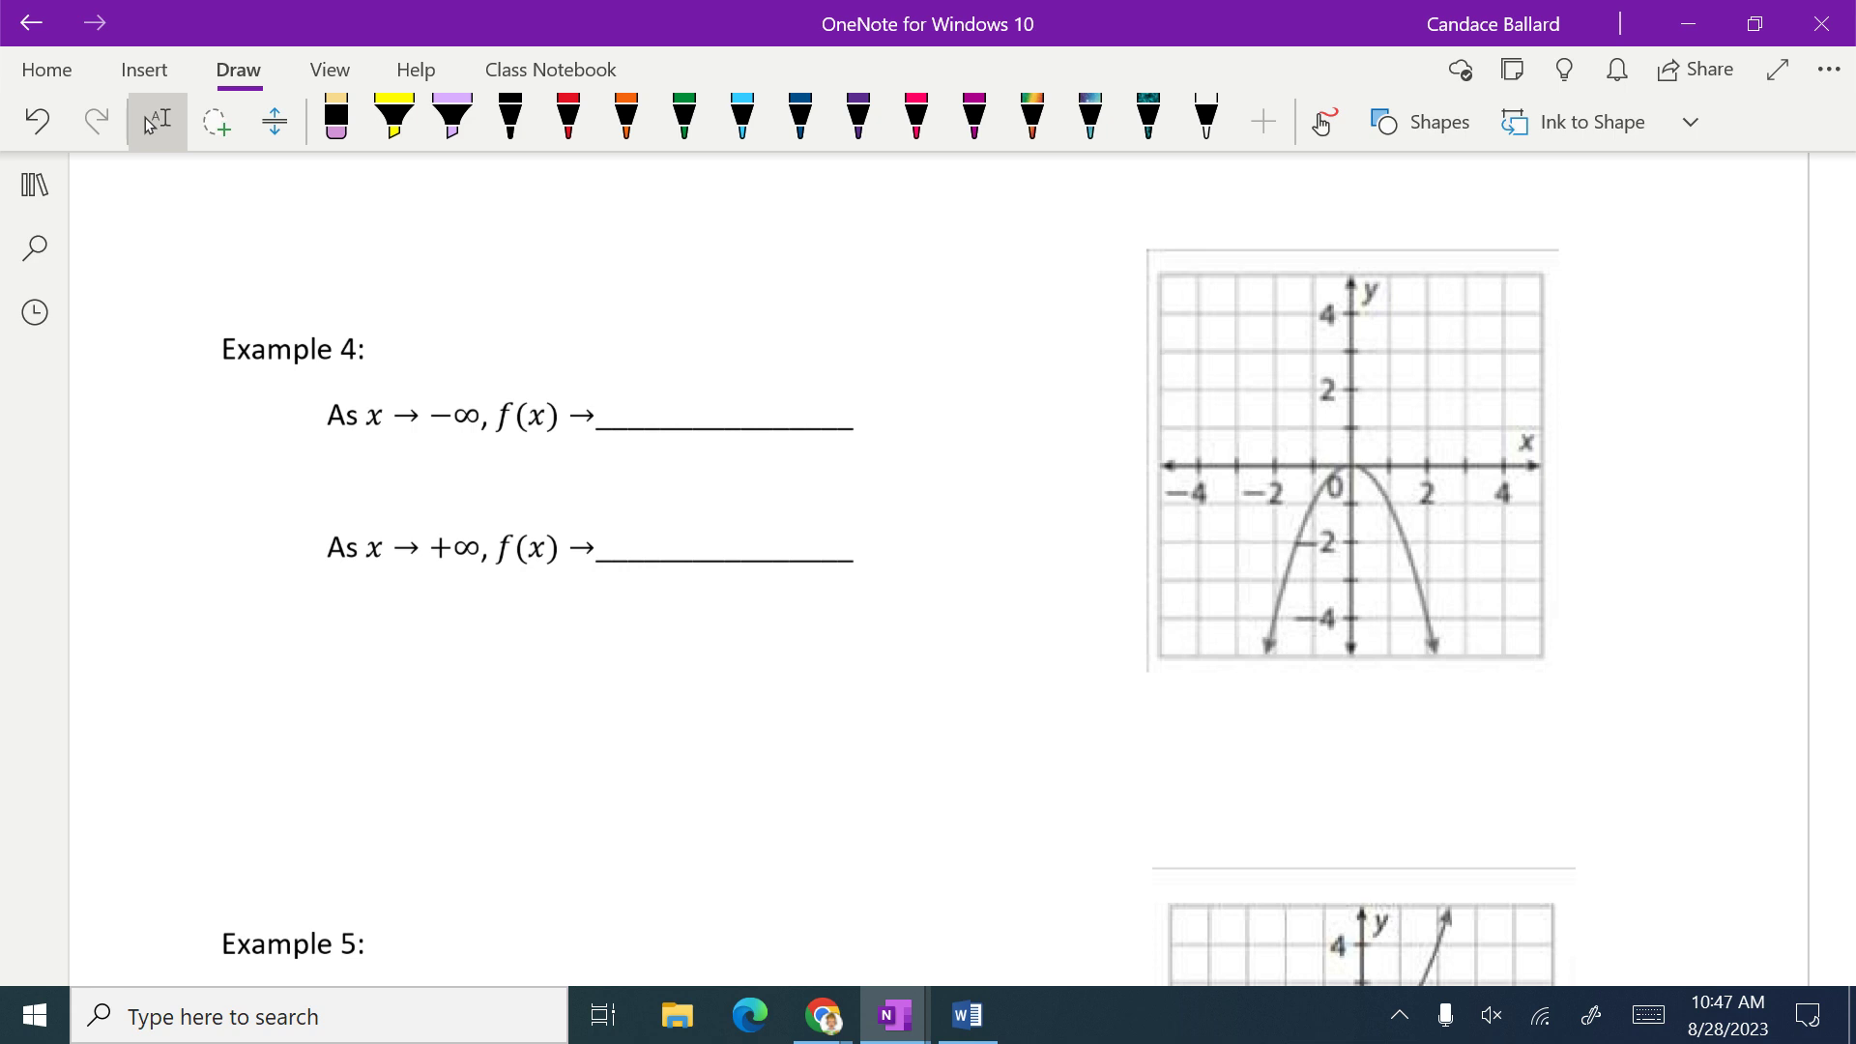
left_click(742, 118)
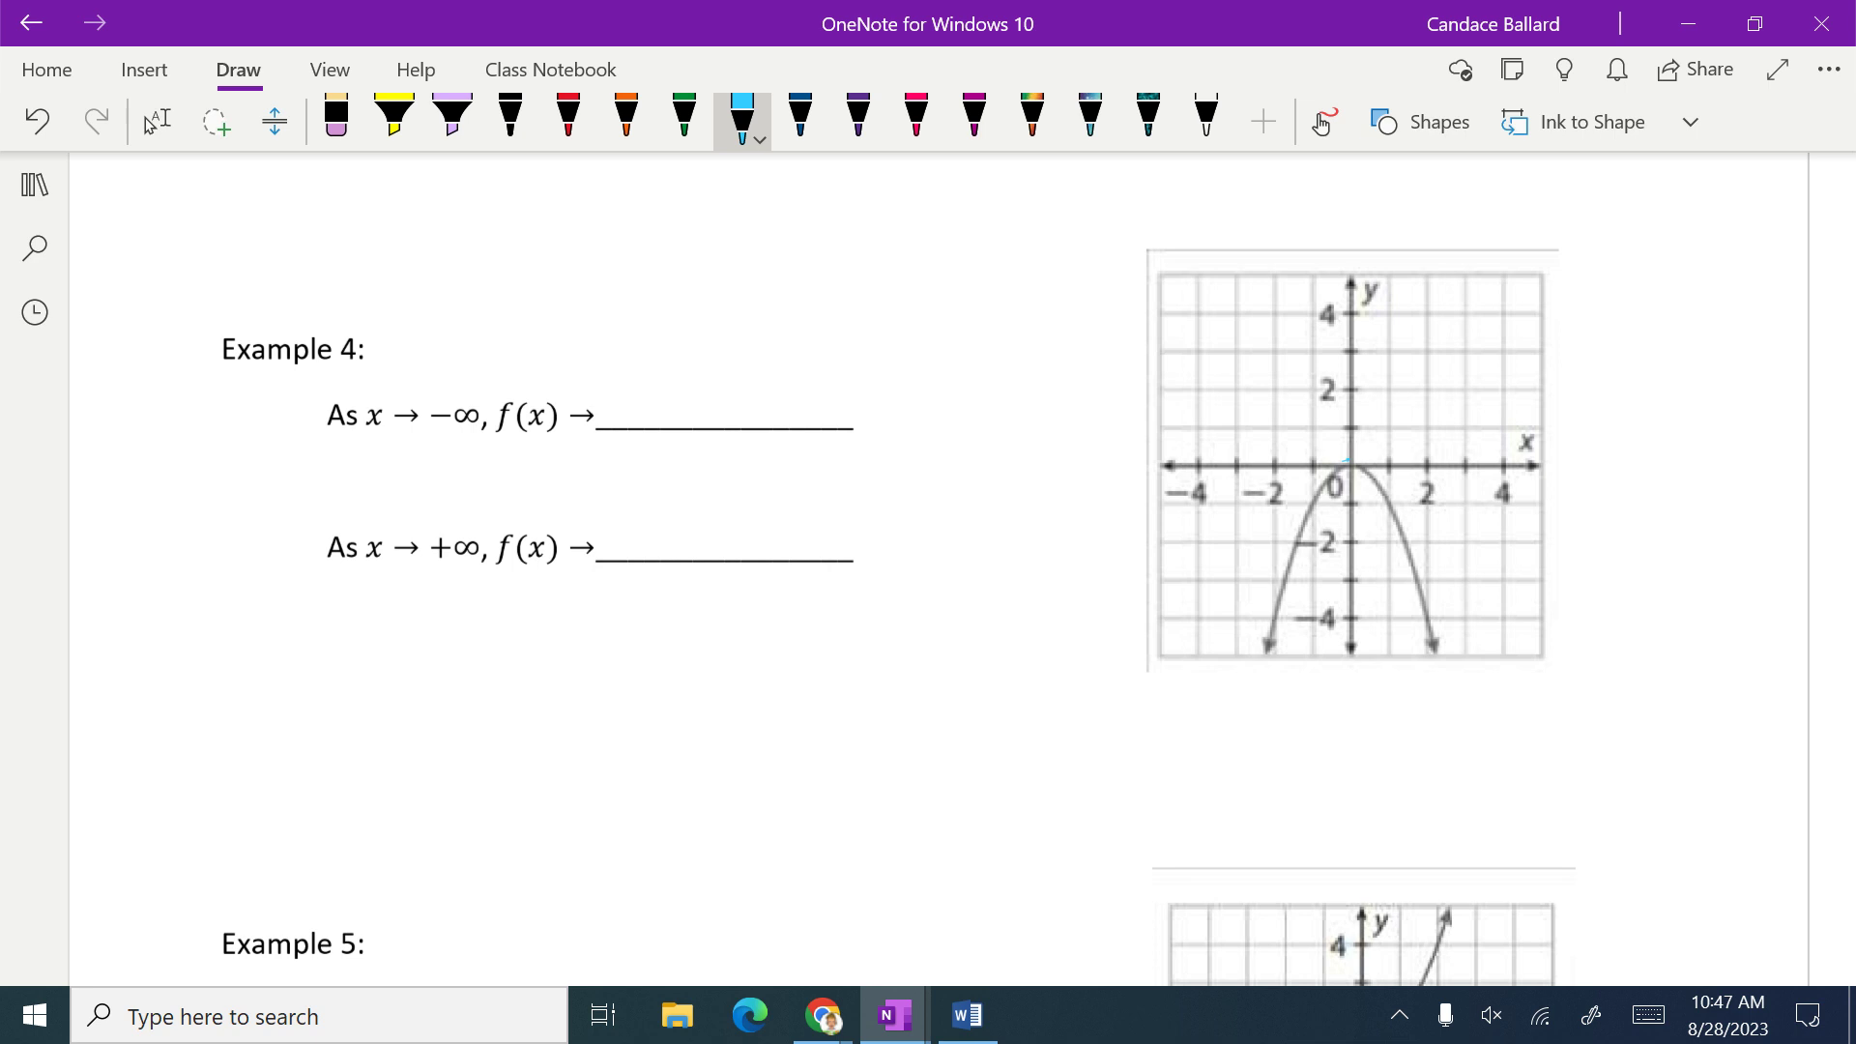
Step: In light blue, mark Example 4's −∞, trace the left end, and answer −∞
mouse_move(363, 446)
left_mouse_down()
mouse_move(456, 446)
mouse_move(425, 468)
left_mouse_up()
mouse_move(1347, 461)
left_mouse_down()
mouse_move(1232, 470)
mouse_move(1238, 632)
mouse_move(1261, 621)
mouse_move(1238, 670)
left_mouse_up()
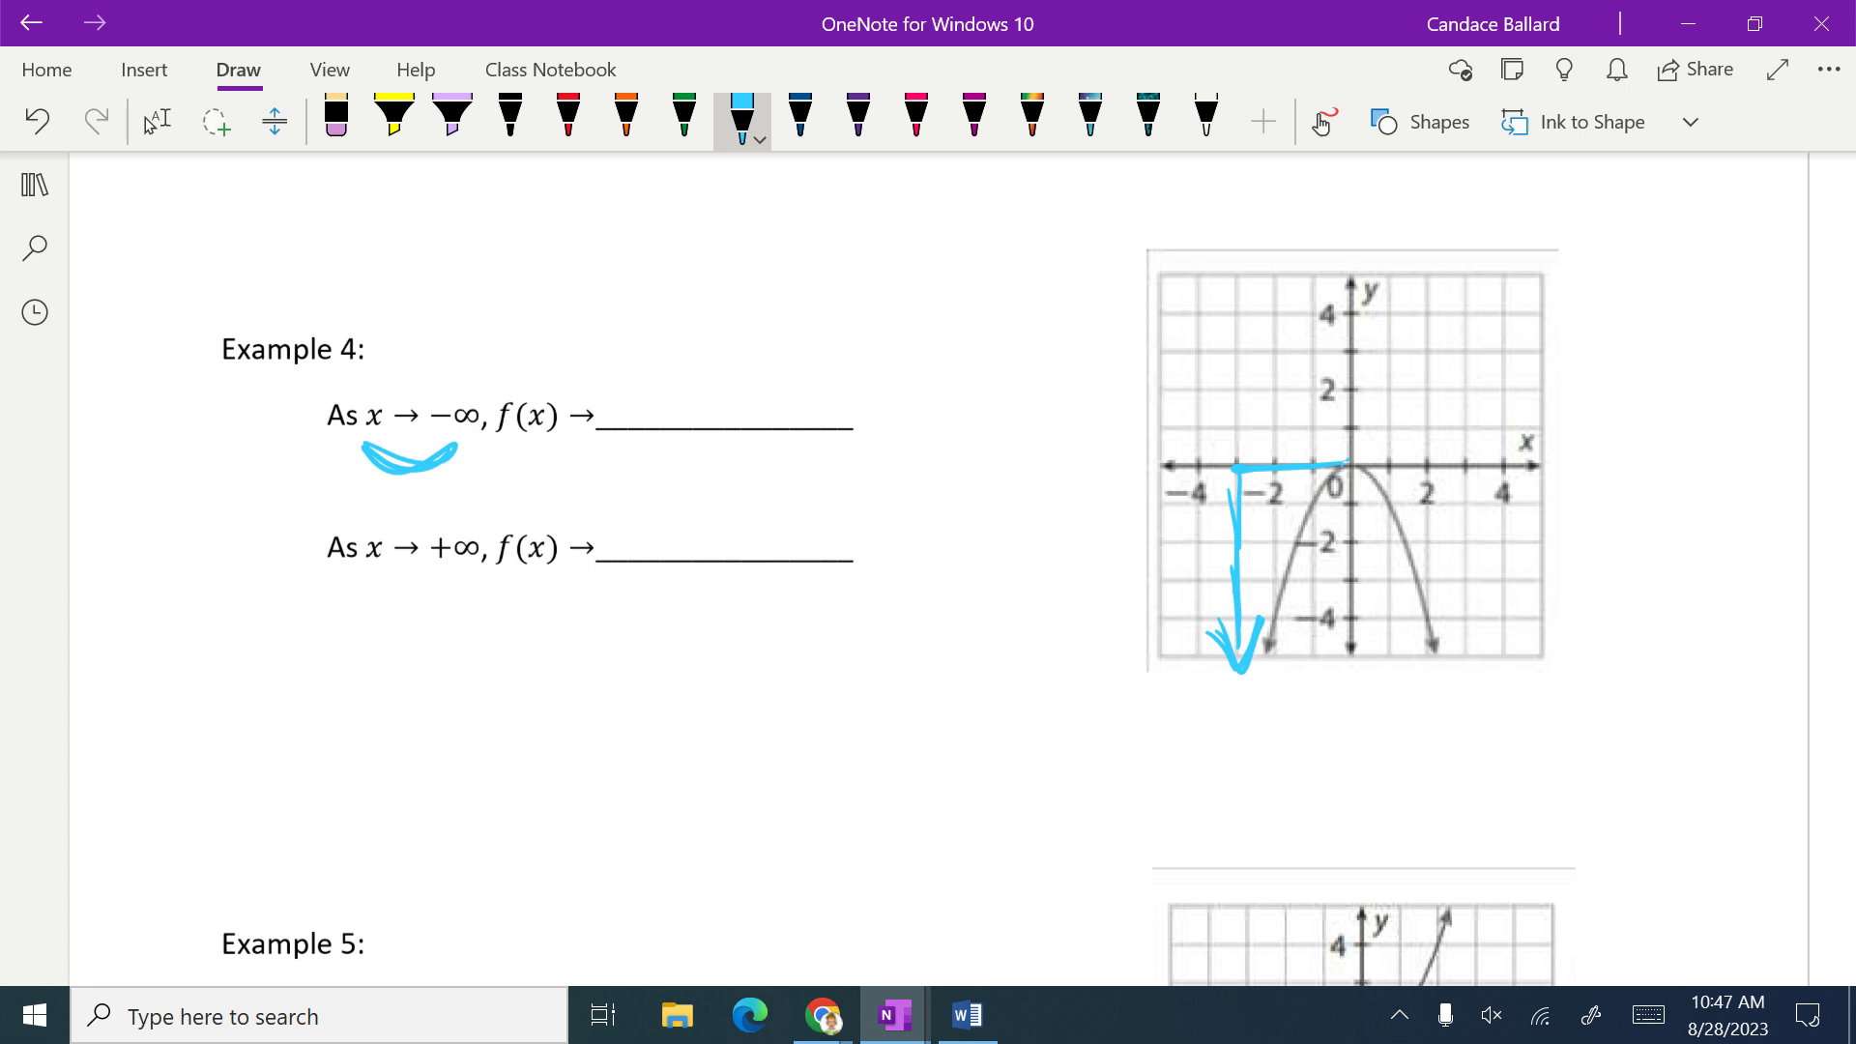
mouse_move(629, 397)
left_mouse_down()
mouse_move(764, 366)
mouse_move(750, 392)
left_mouse_up()
Step: In pink, draw a downward arrow on the right branch, answer −∞, and point an arrow at +∞
left_click(917, 121)
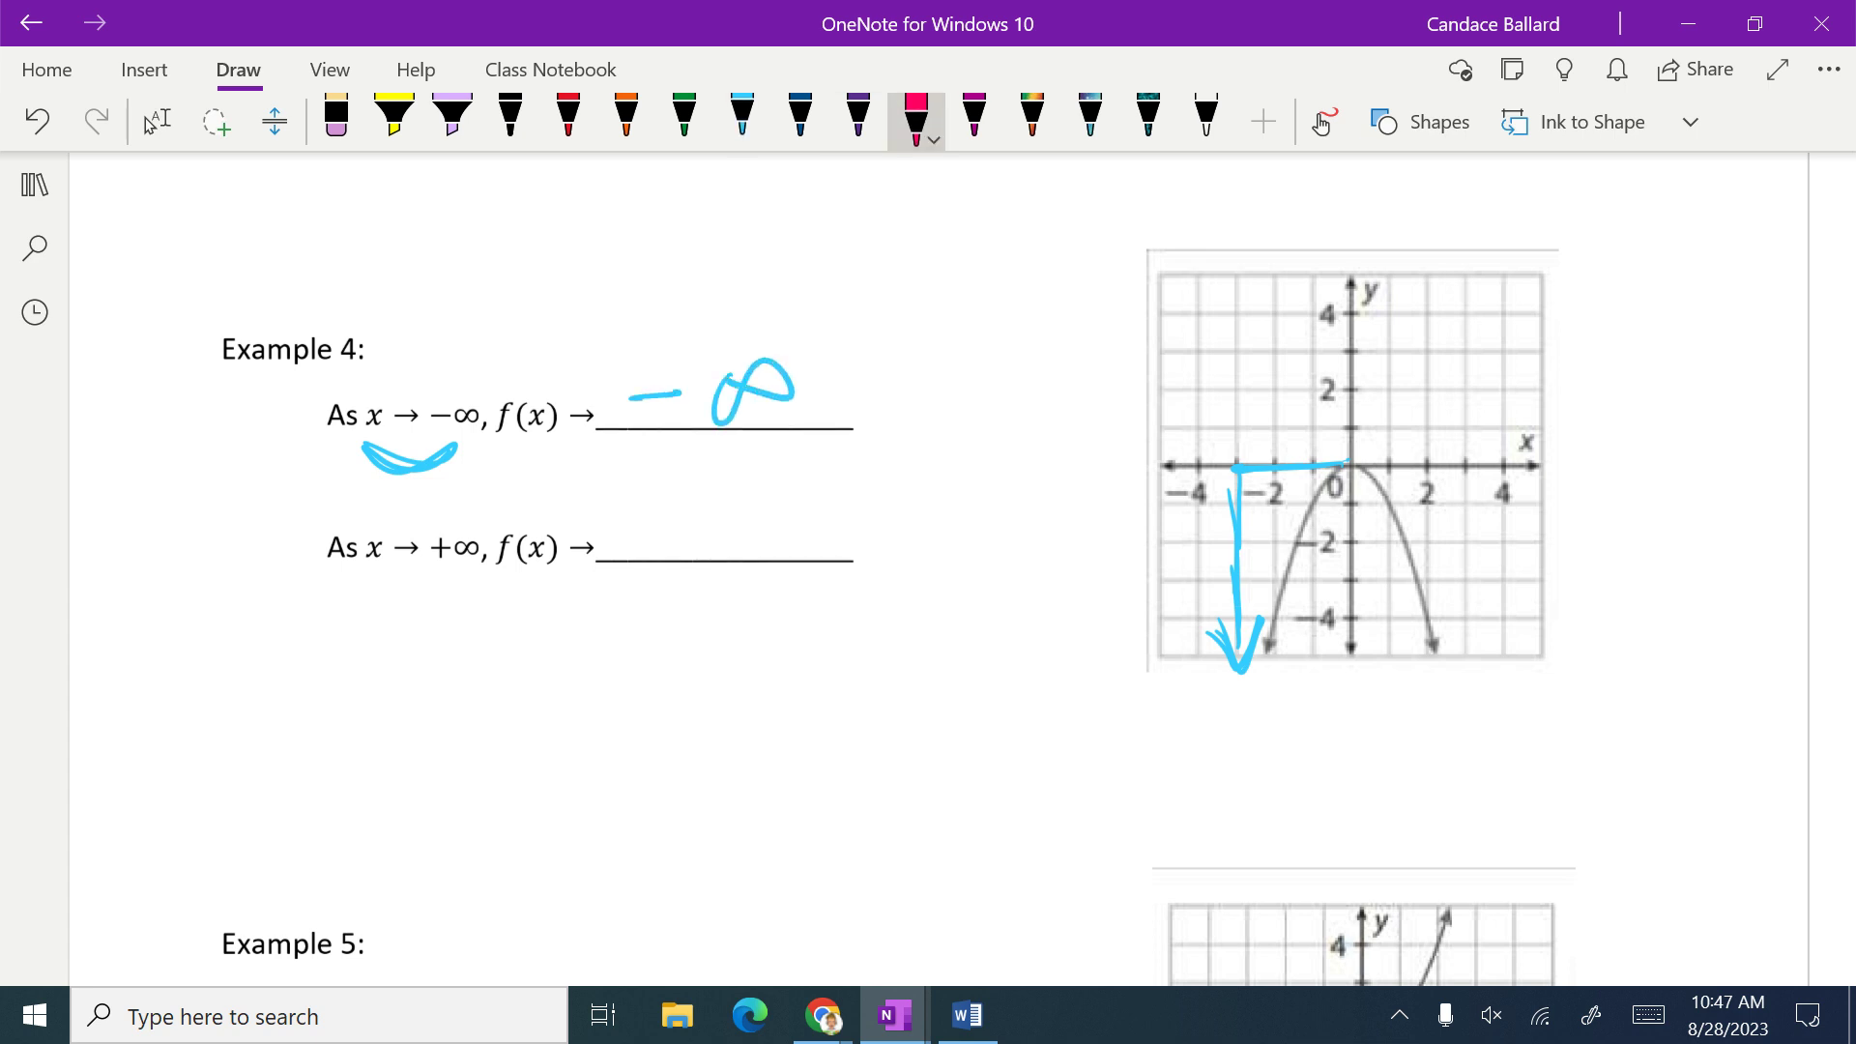
mouse_move(1369, 467)
left_mouse_down()
mouse_move(1452, 464)
mouse_move(1369, 469)
mouse_move(1480, 466)
mouse_move(1471, 667)
left_mouse_up()
left_click_drag(1475, 585, 1476, 684)
mouse_move(1443, 646)
left_mouse_down()
mouse_move(1477, 678)
mouse_move(1496, 647)
left_mouse_up()
mouse_move(1435, 644)
left_mouse_down()
mouse_move(1453, 675)
mouse_move(1513, 616)
left_mouse_up()
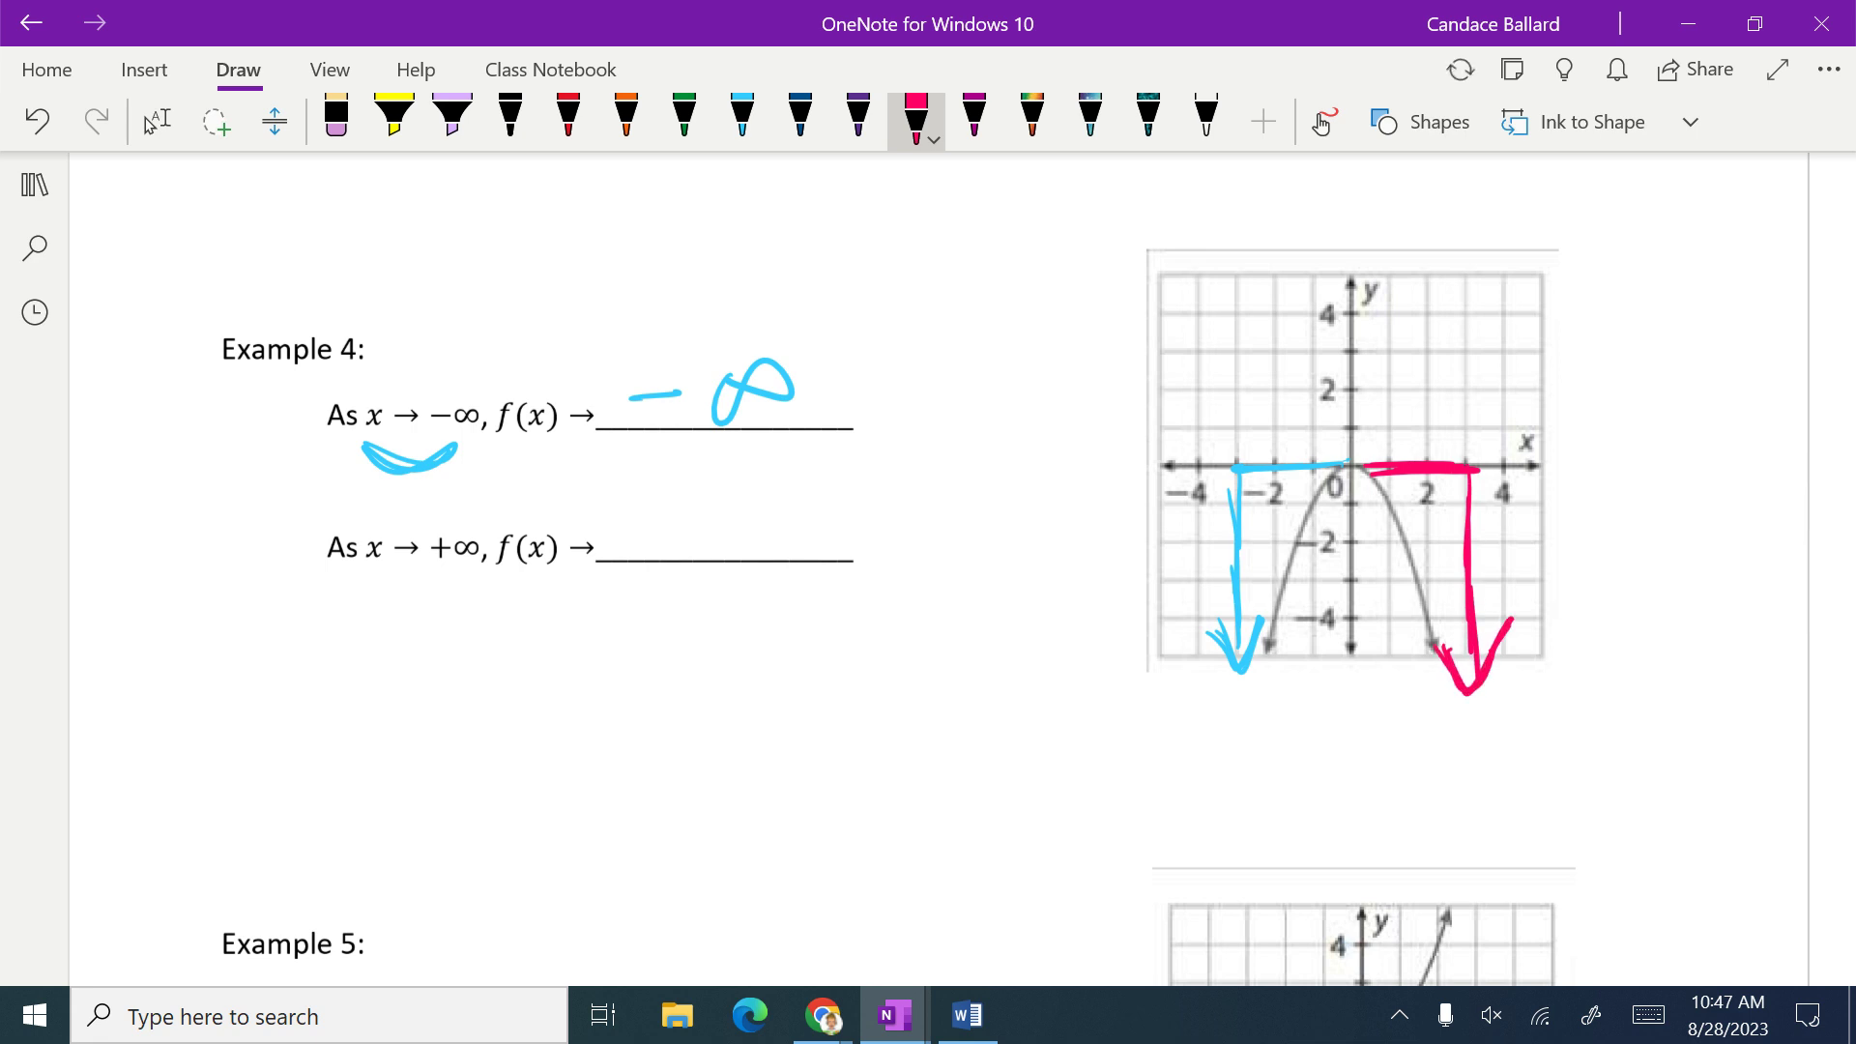
mouse_move(635, 530)
left_mouse_down()
mouse_move(794, 502)
mouse_move(734, 528)
left_mouse_up()
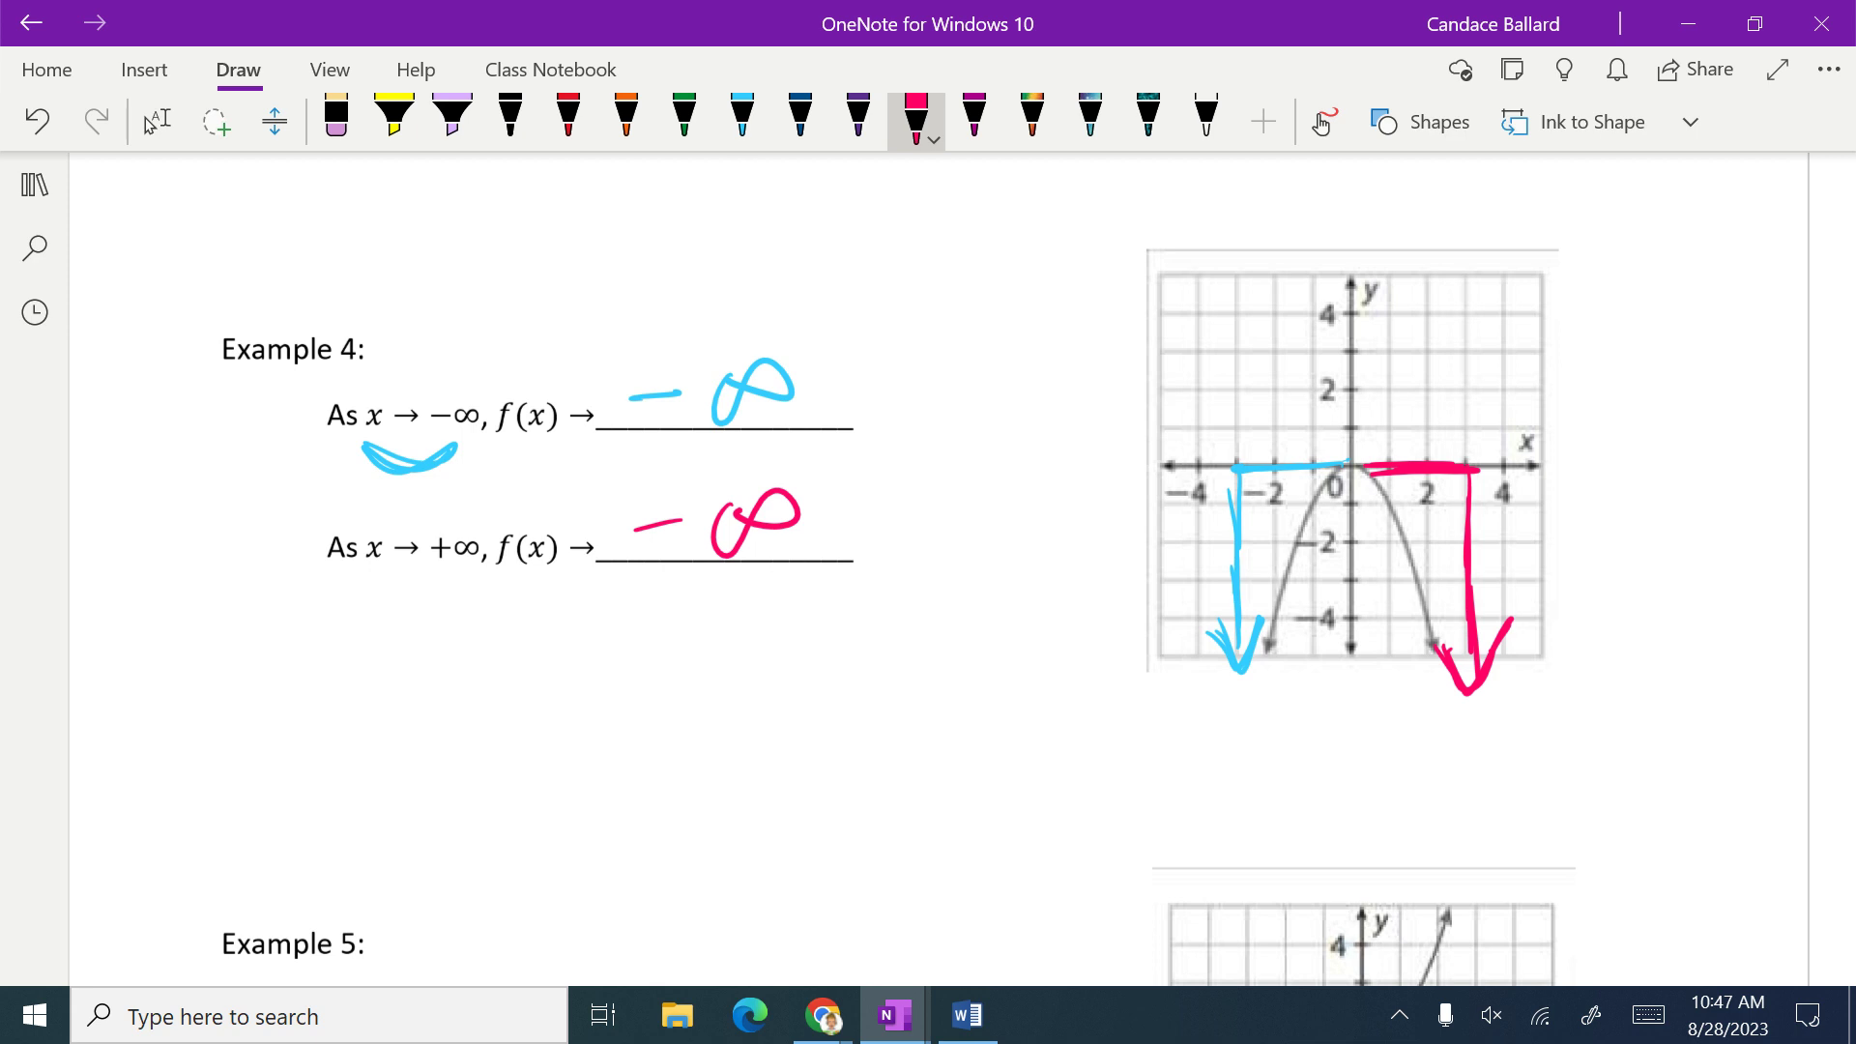
mouse_move(452, 446)
left_mouse_down()
mouse_move(479, 449)
mouse_move(473, 537)
left_mouse_up()
left_click_drag(459, 513, 474, 533)
scroll(928, 571, "down", 5)
Step: With the red pen, trace Example 5's left end along the x-axis and answer 0
left_click(153, 122)
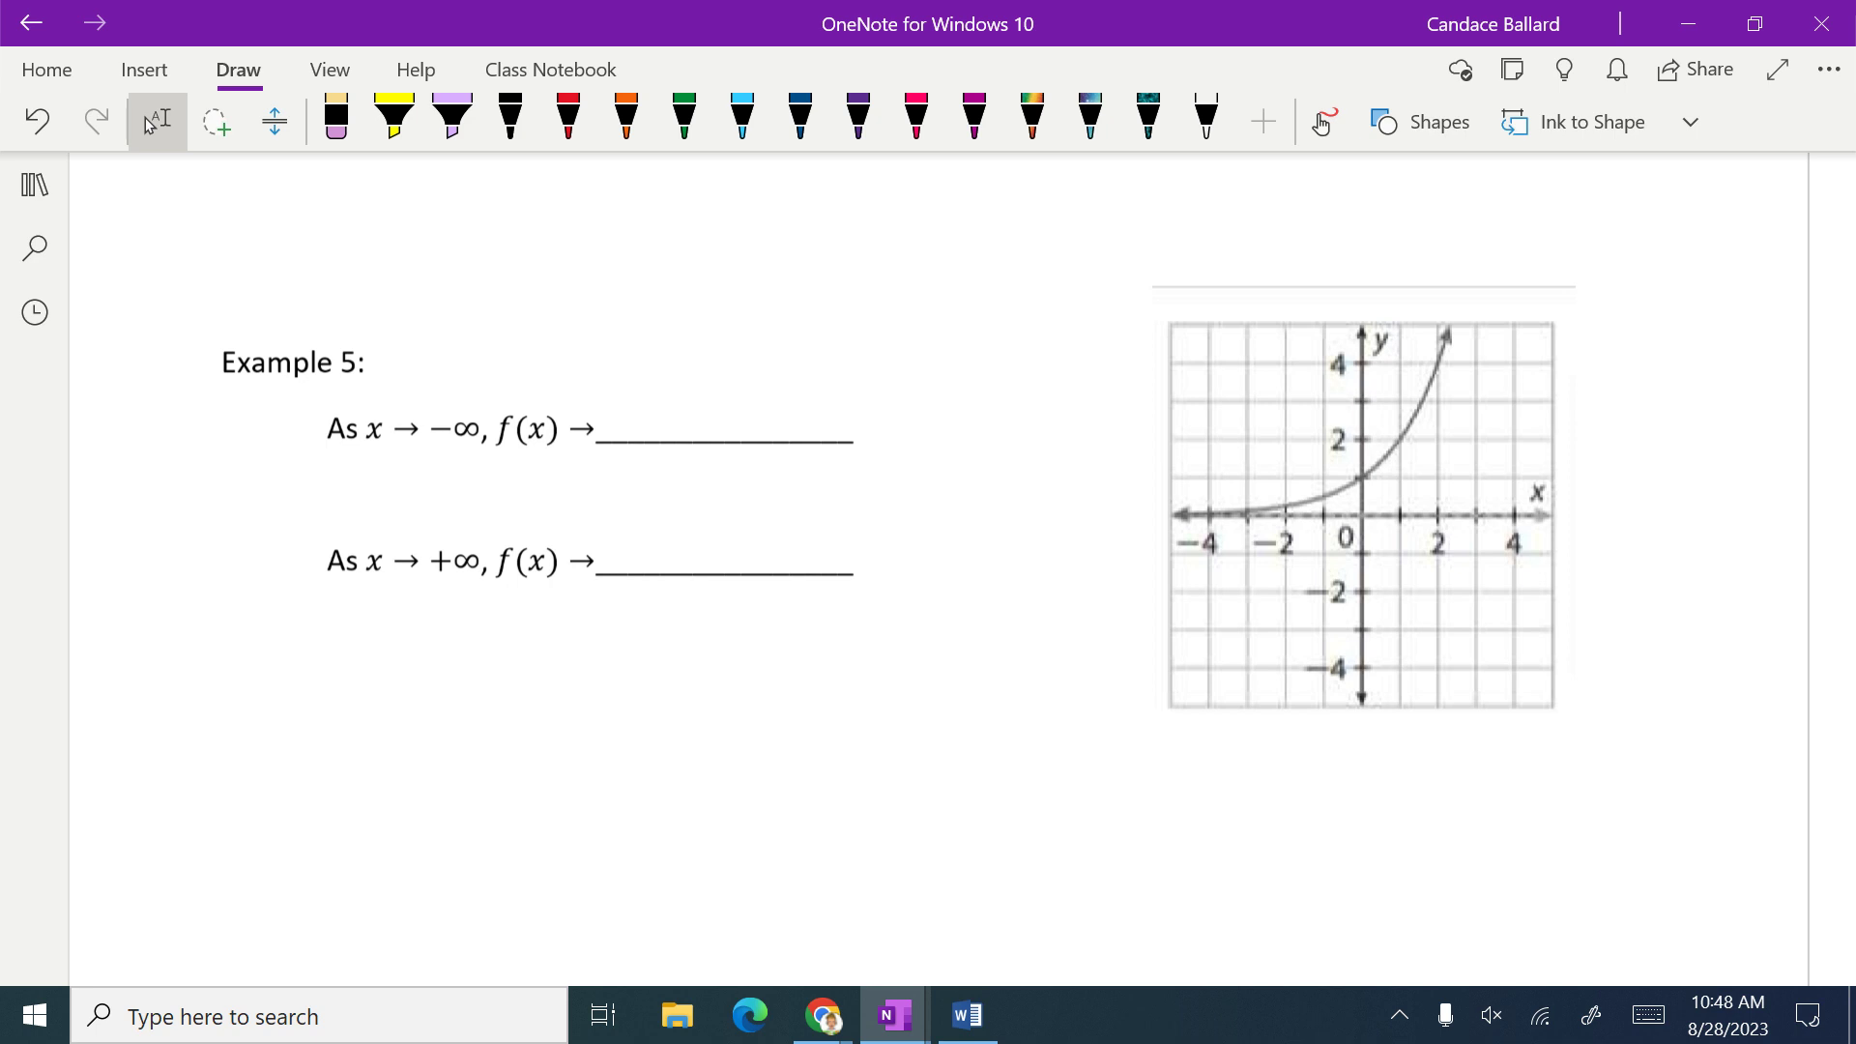
left_click(569, 118)
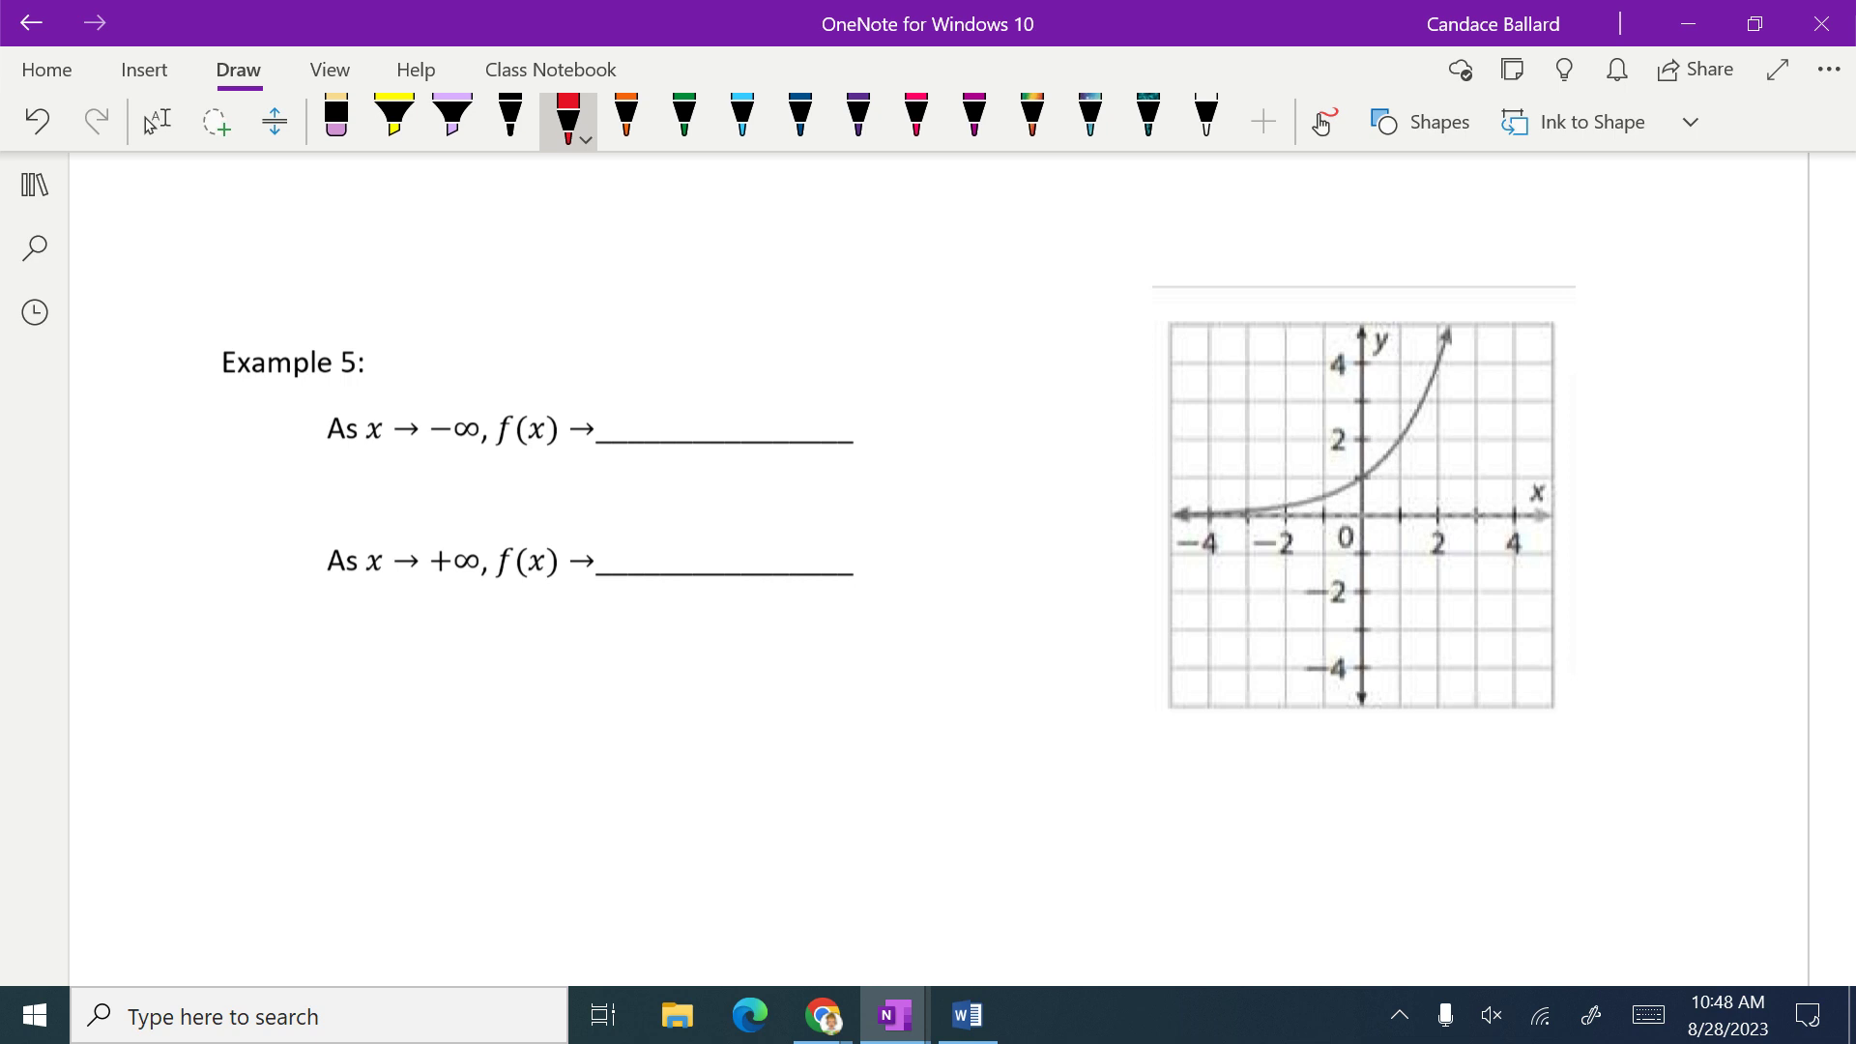
mouse_move(1343, 515)
left_mouse_down()
mouse_move(1163, 523)
mouse_move(1194, 555)
mouse_move(1167, 522)
left_mouse_up()
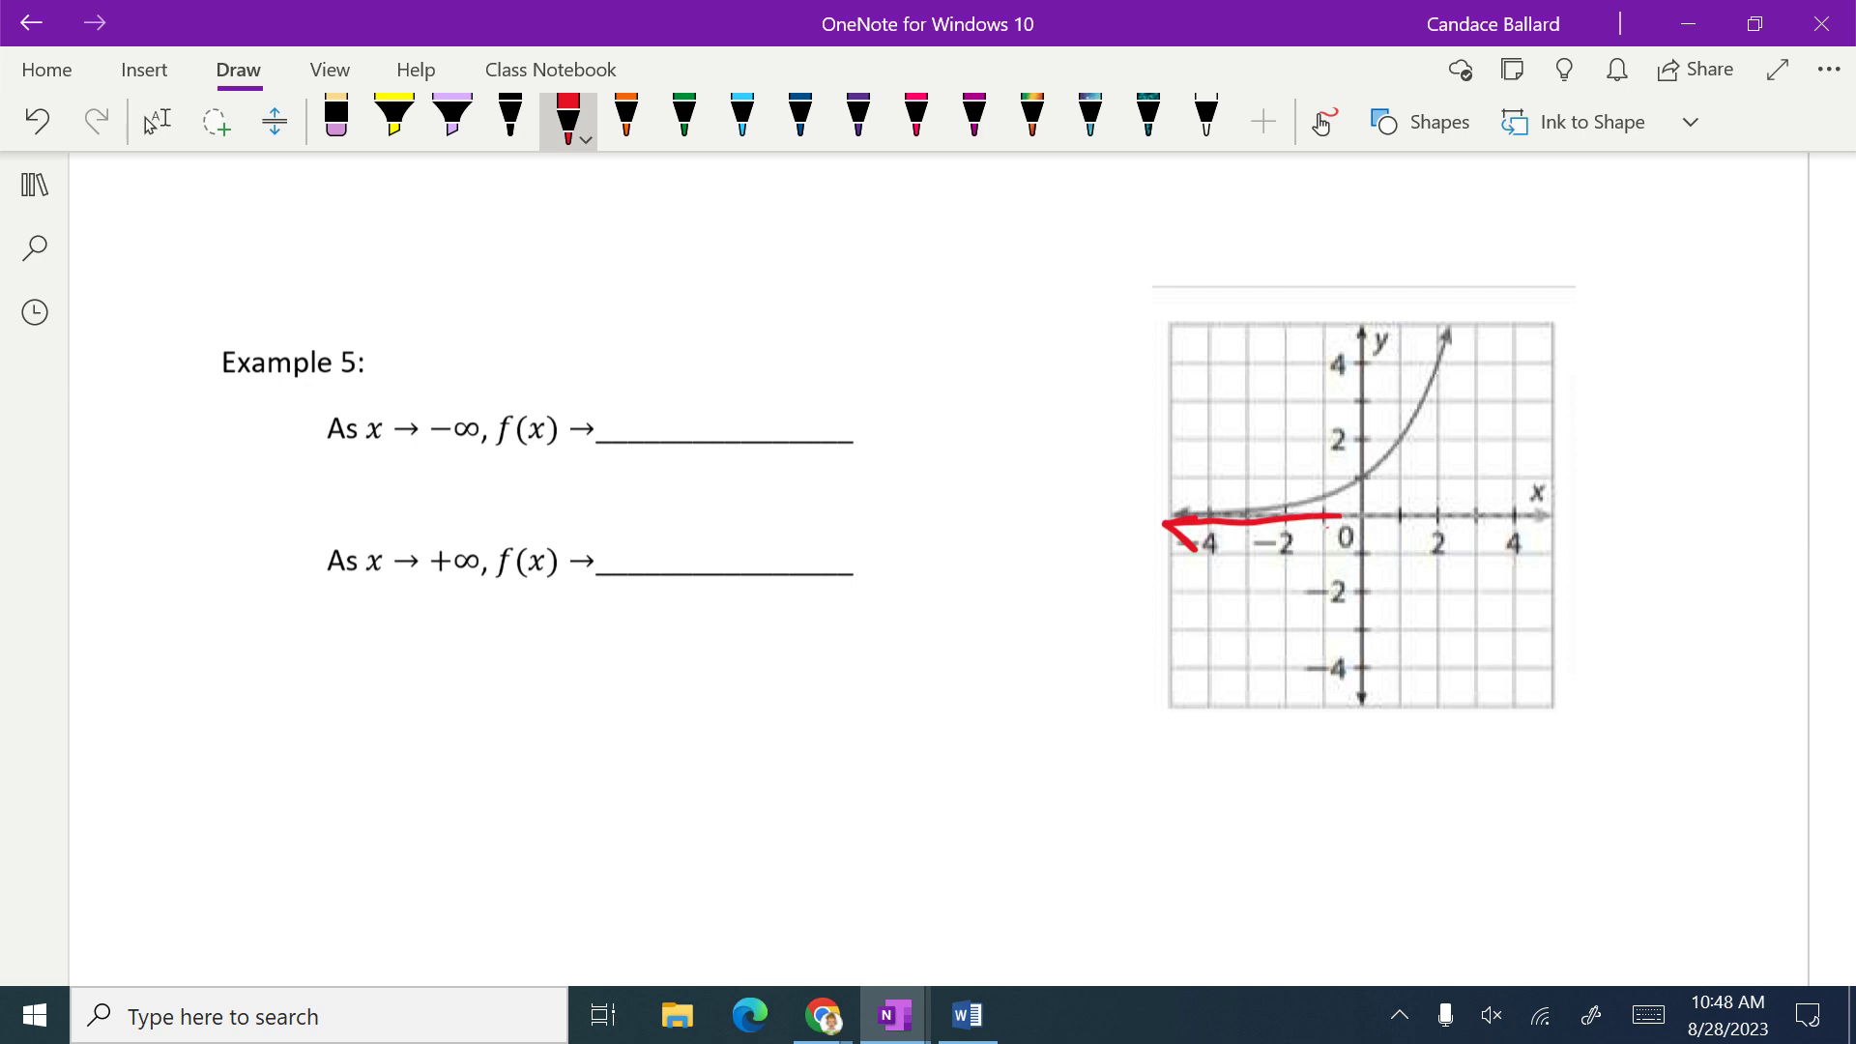
mouse_move(708, 371)
left_mouse_down()
mouse_move(692, 423)
mouse_move(694, 373)
left_mouse_up()
Step: With the purple pen, draw an arrow up and to the right and answer ∞
left_click(858, 116)
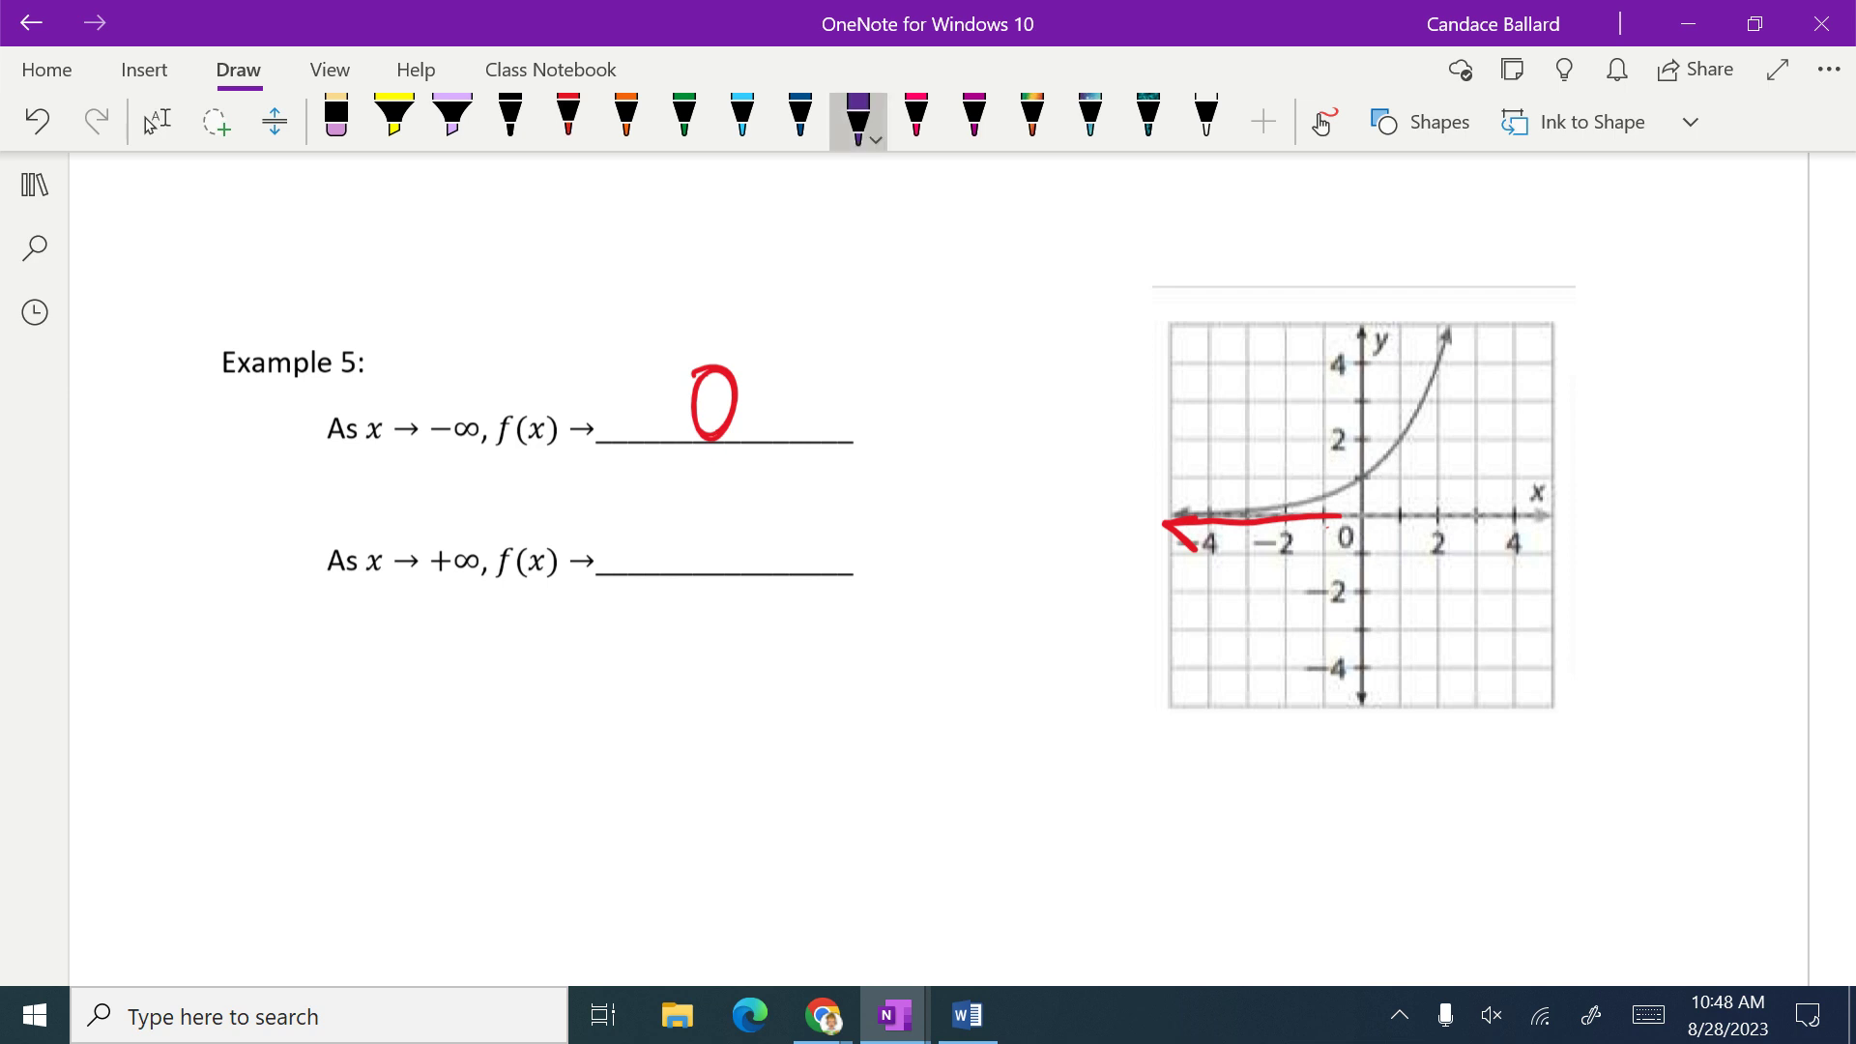
mouse_move(1355, 506)
left_mouse_down()
mouse_move(1505, 504)
mouse_move(1508, 259)
mouse_move(1483, 294)
mouse_move(1537, 288)
left_mouse_up()
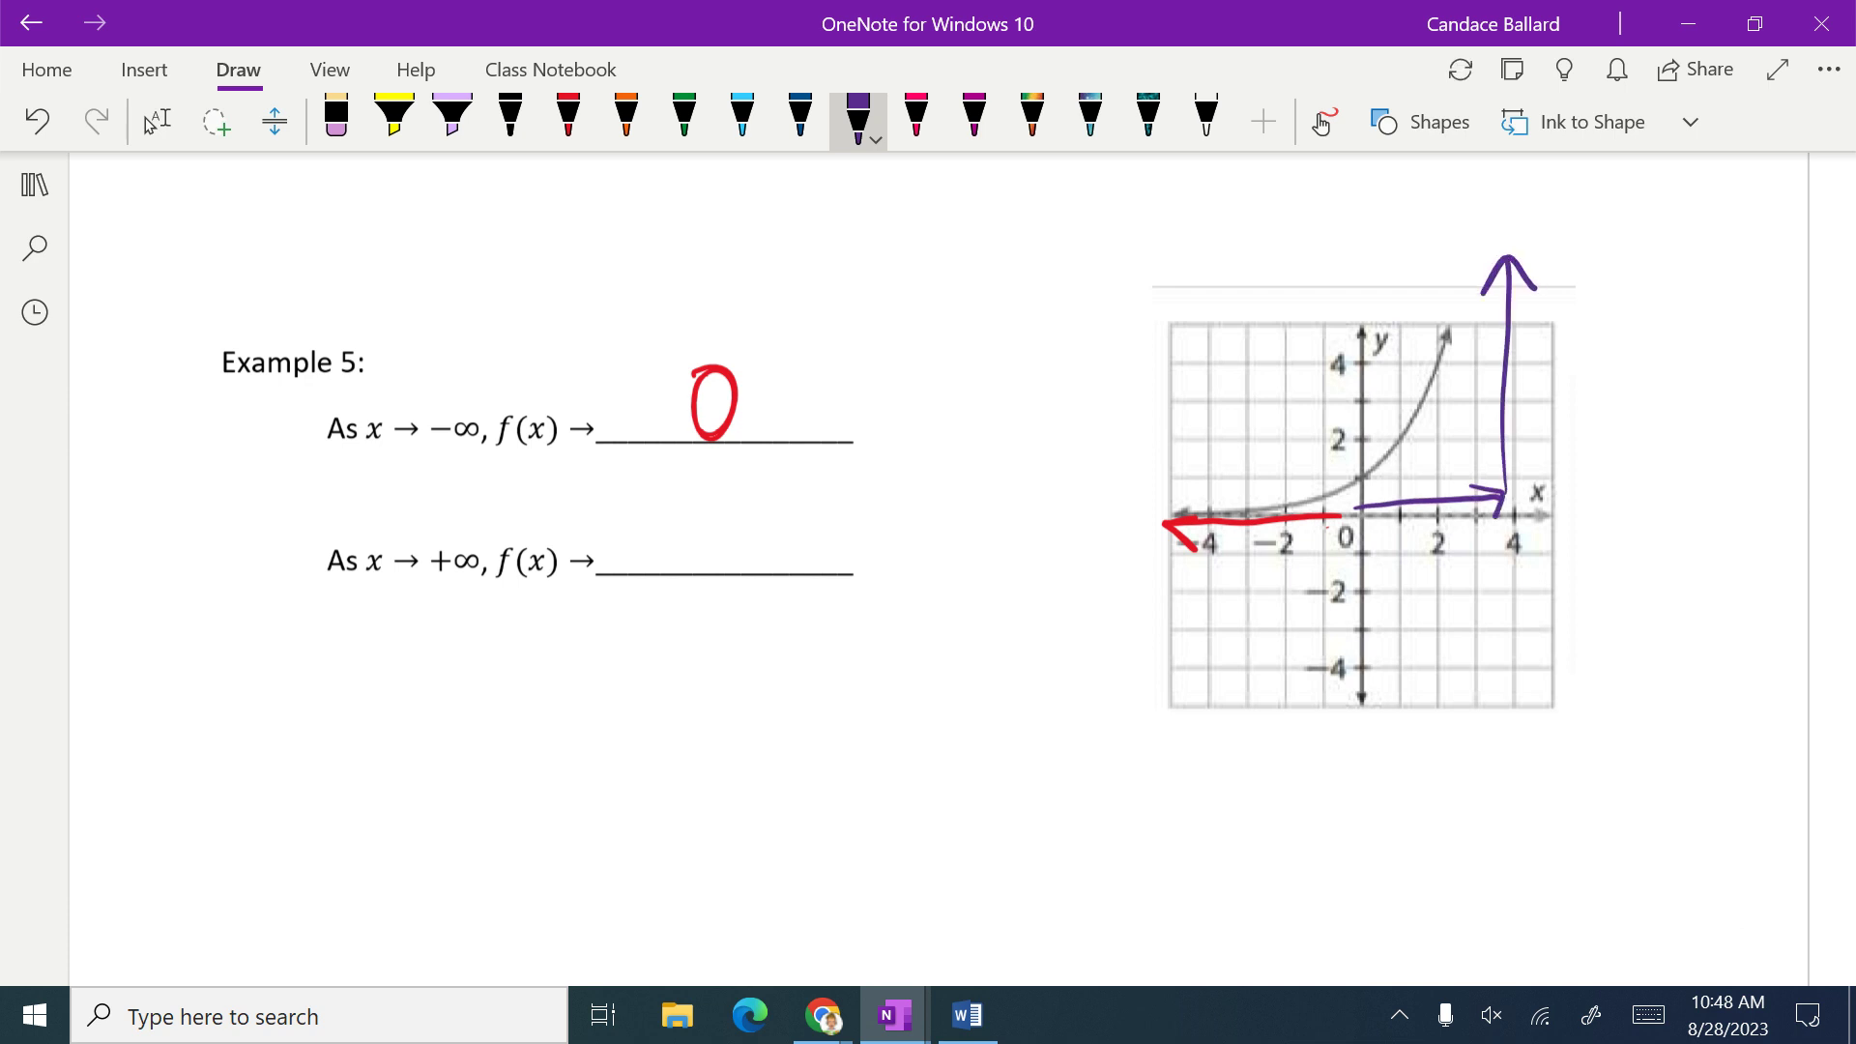
mouse_move(715, 541)
left_mouse_down()
mouse_move(756, 526)
mouse_move(713, 536)
left_mouse_up()
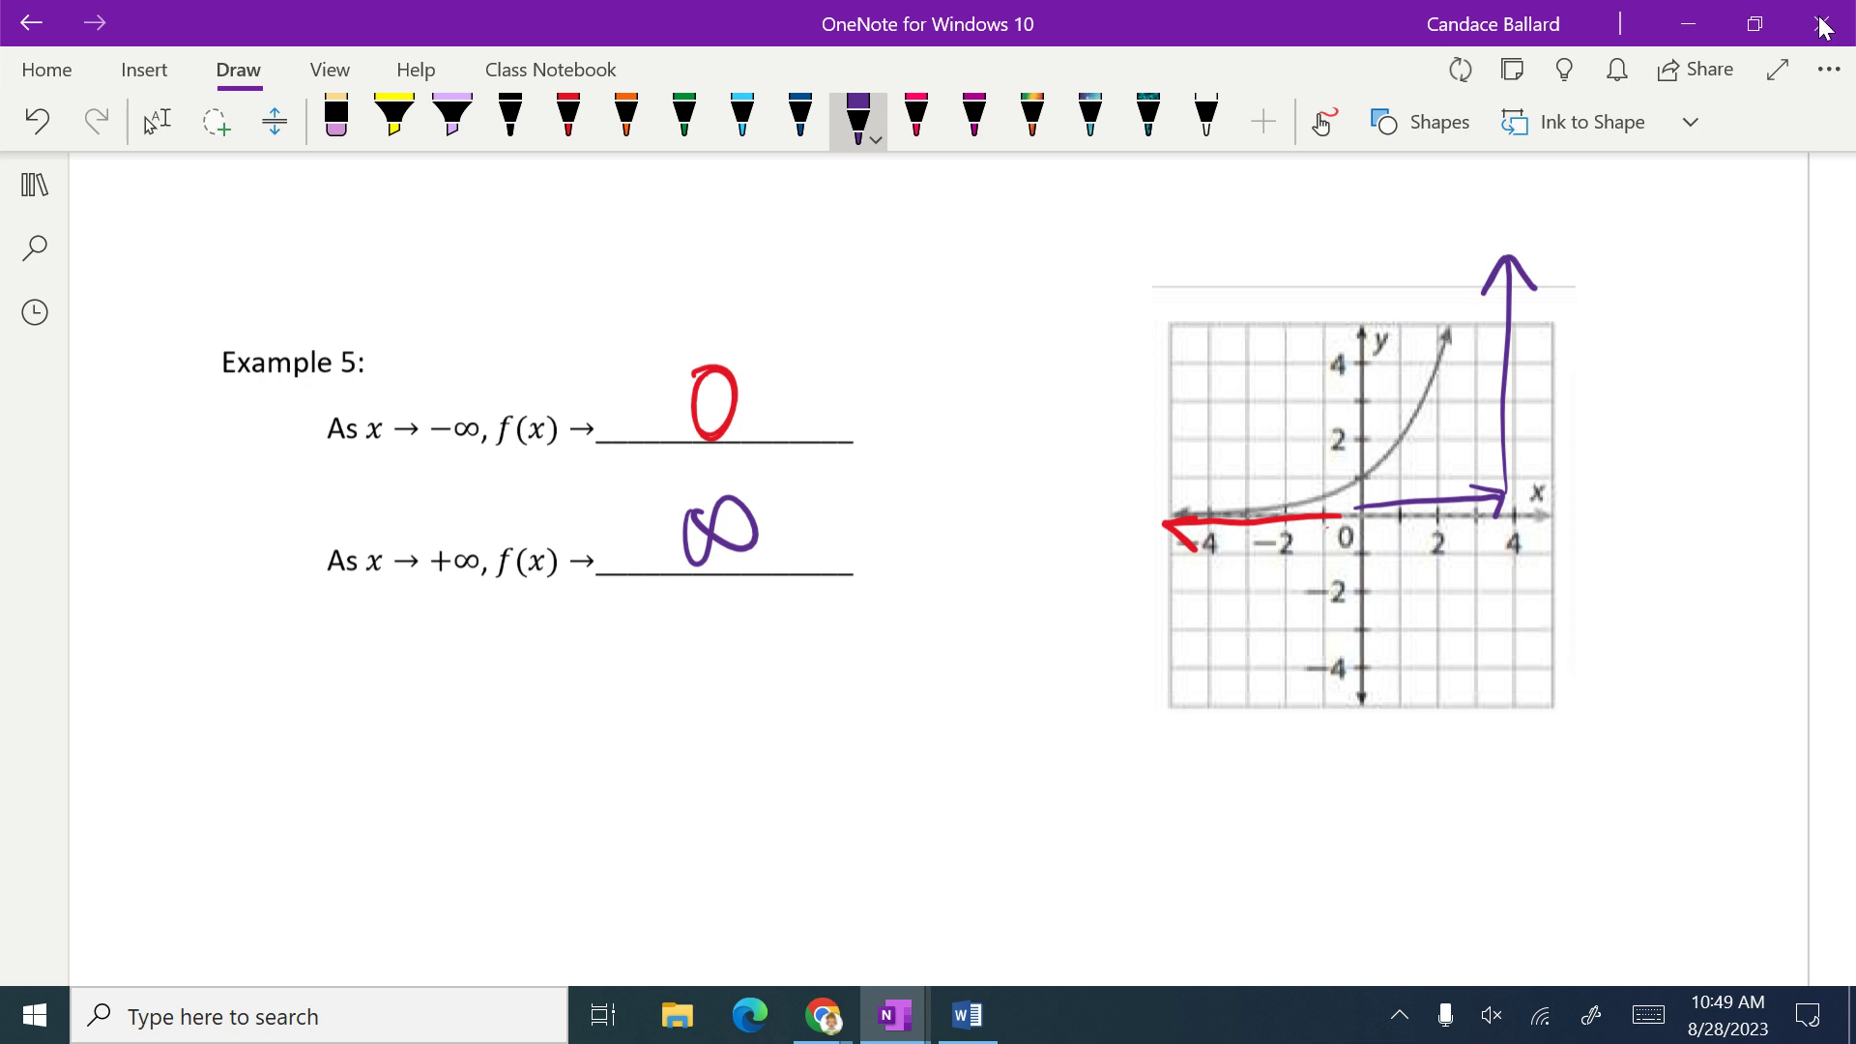
key("Escape")
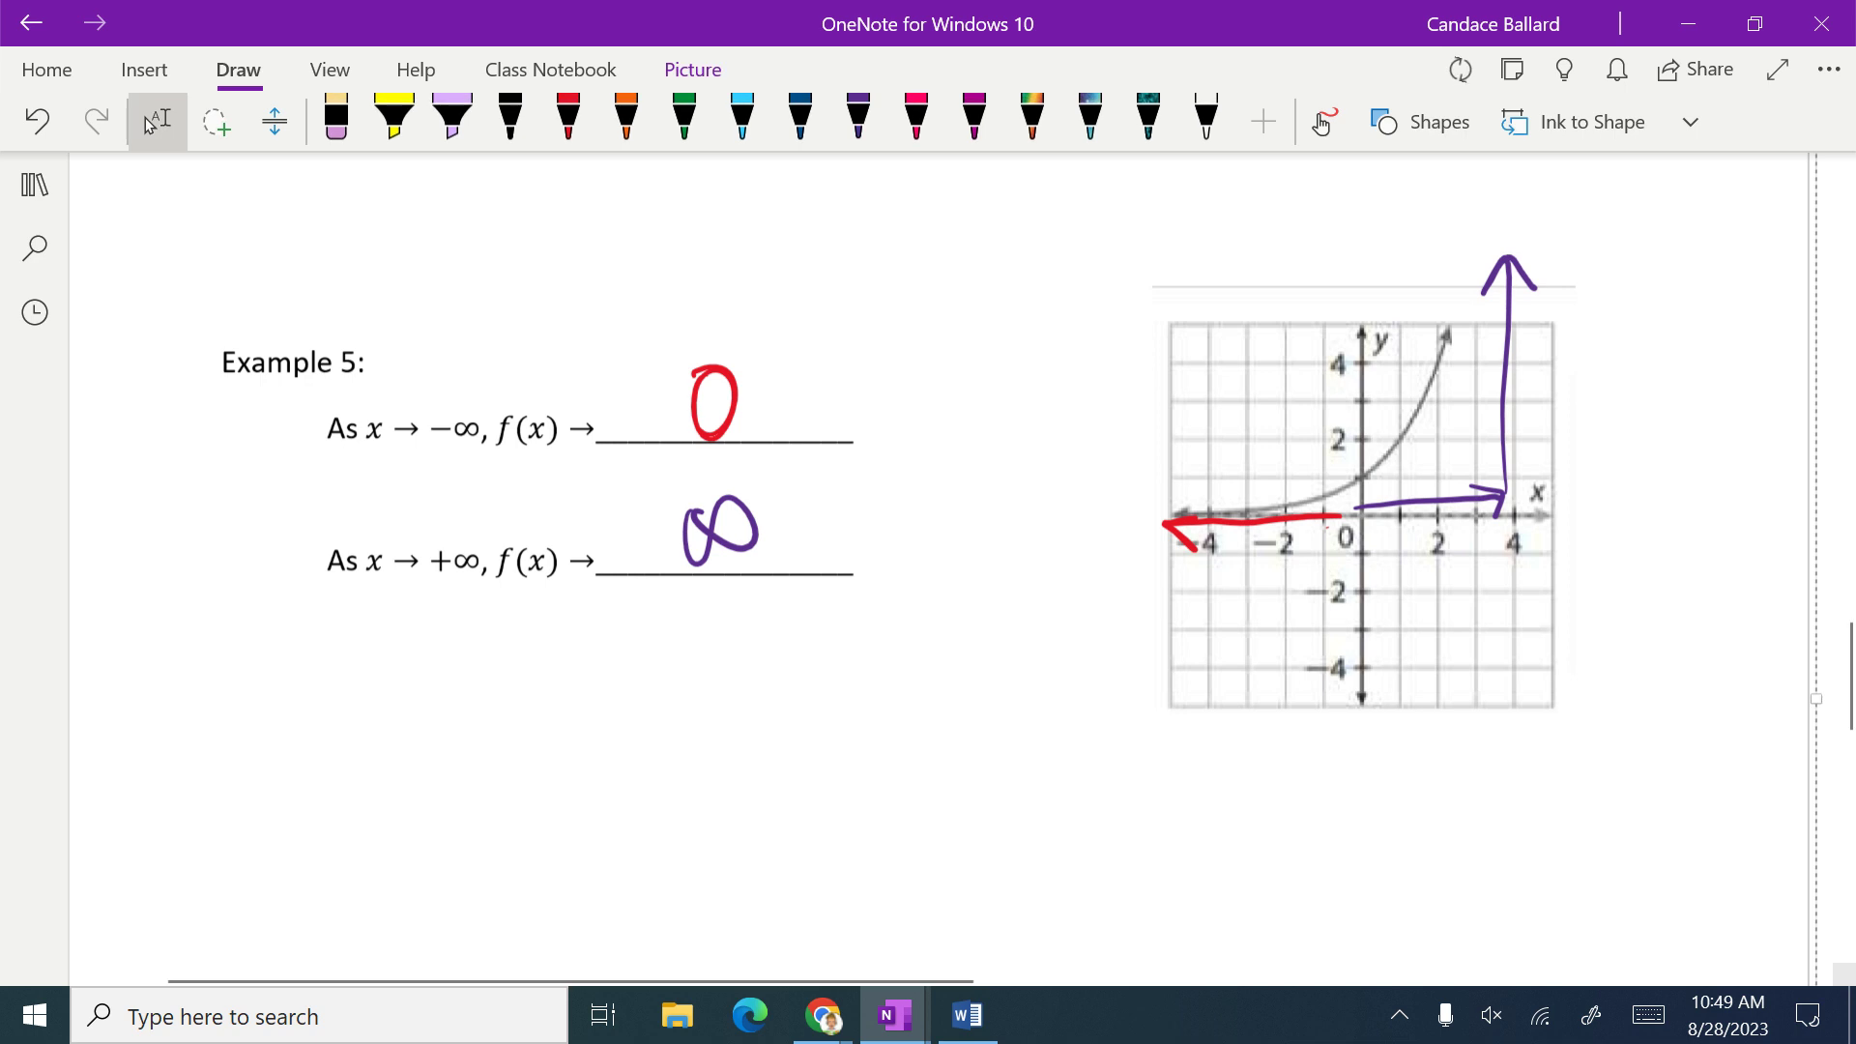
Step: Minimize OneNote, open 3rd Period Alg 2 Trig's Classwork, and expand the Unit 1 Learning Log
left_click(1686, 29)
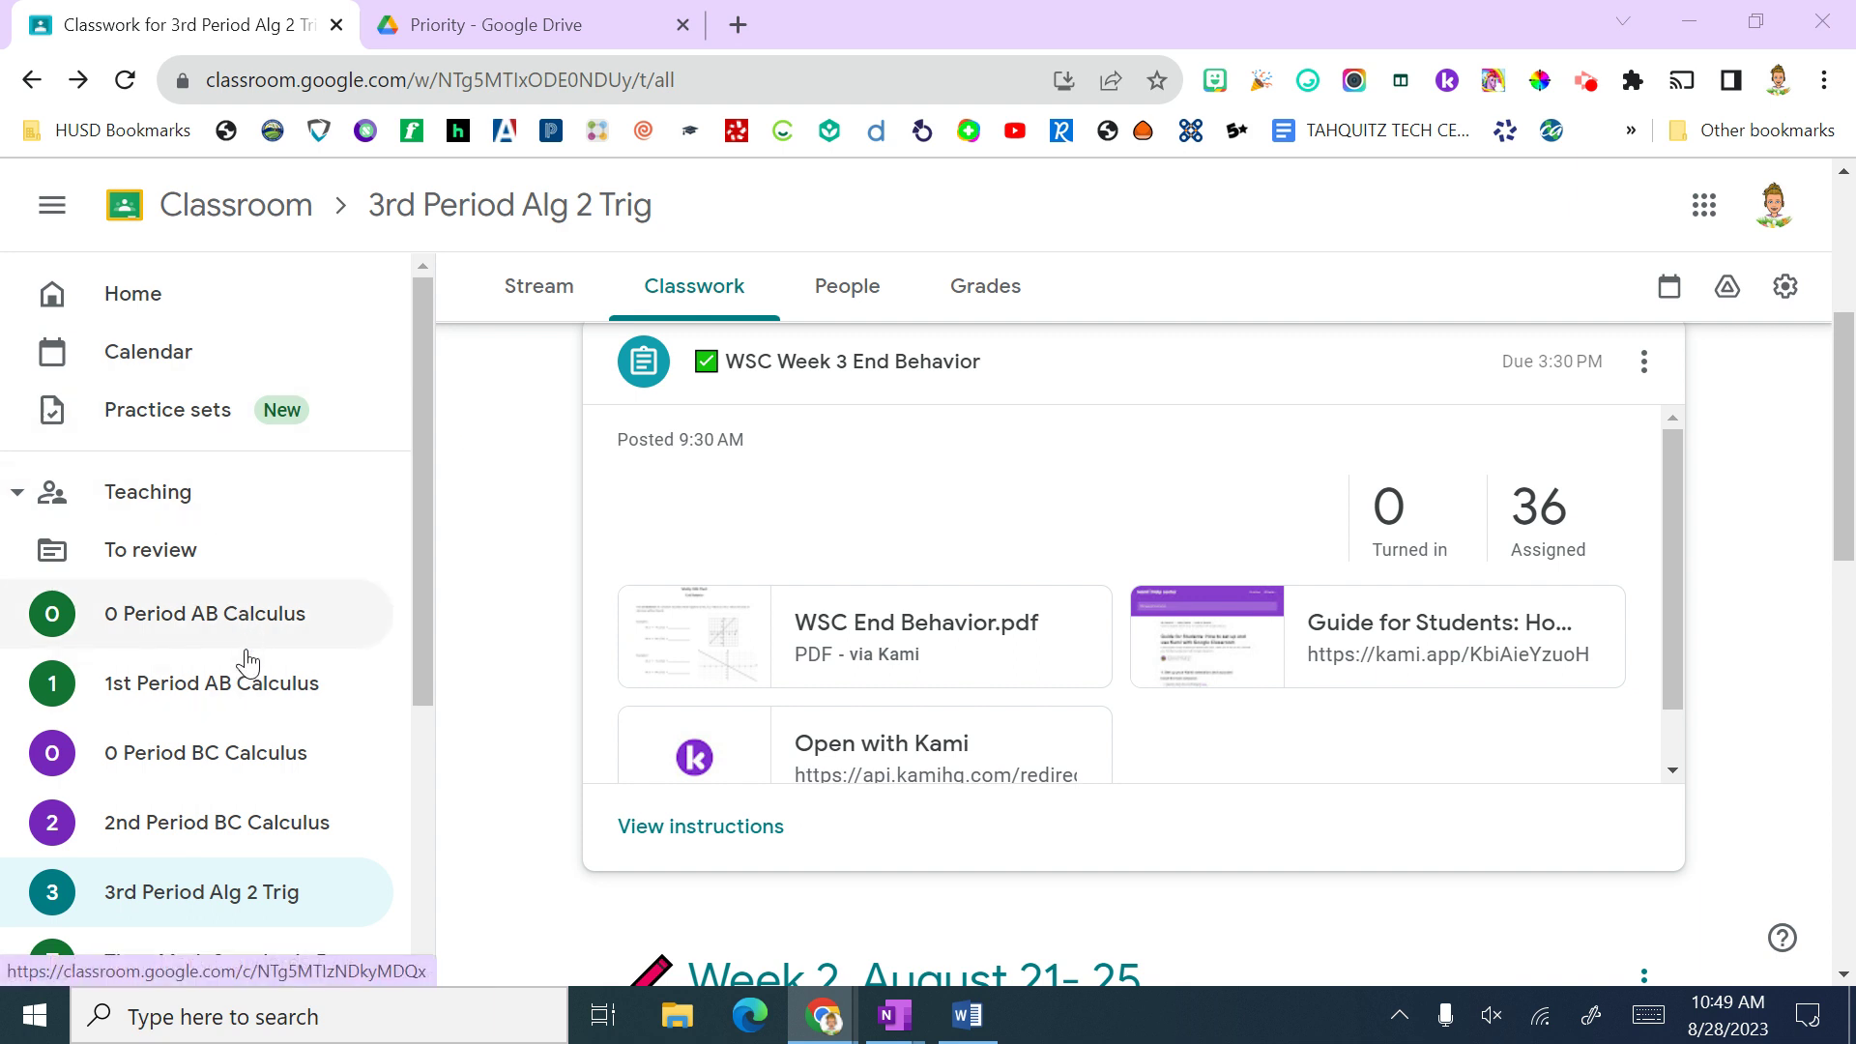
left_click(215, 888)
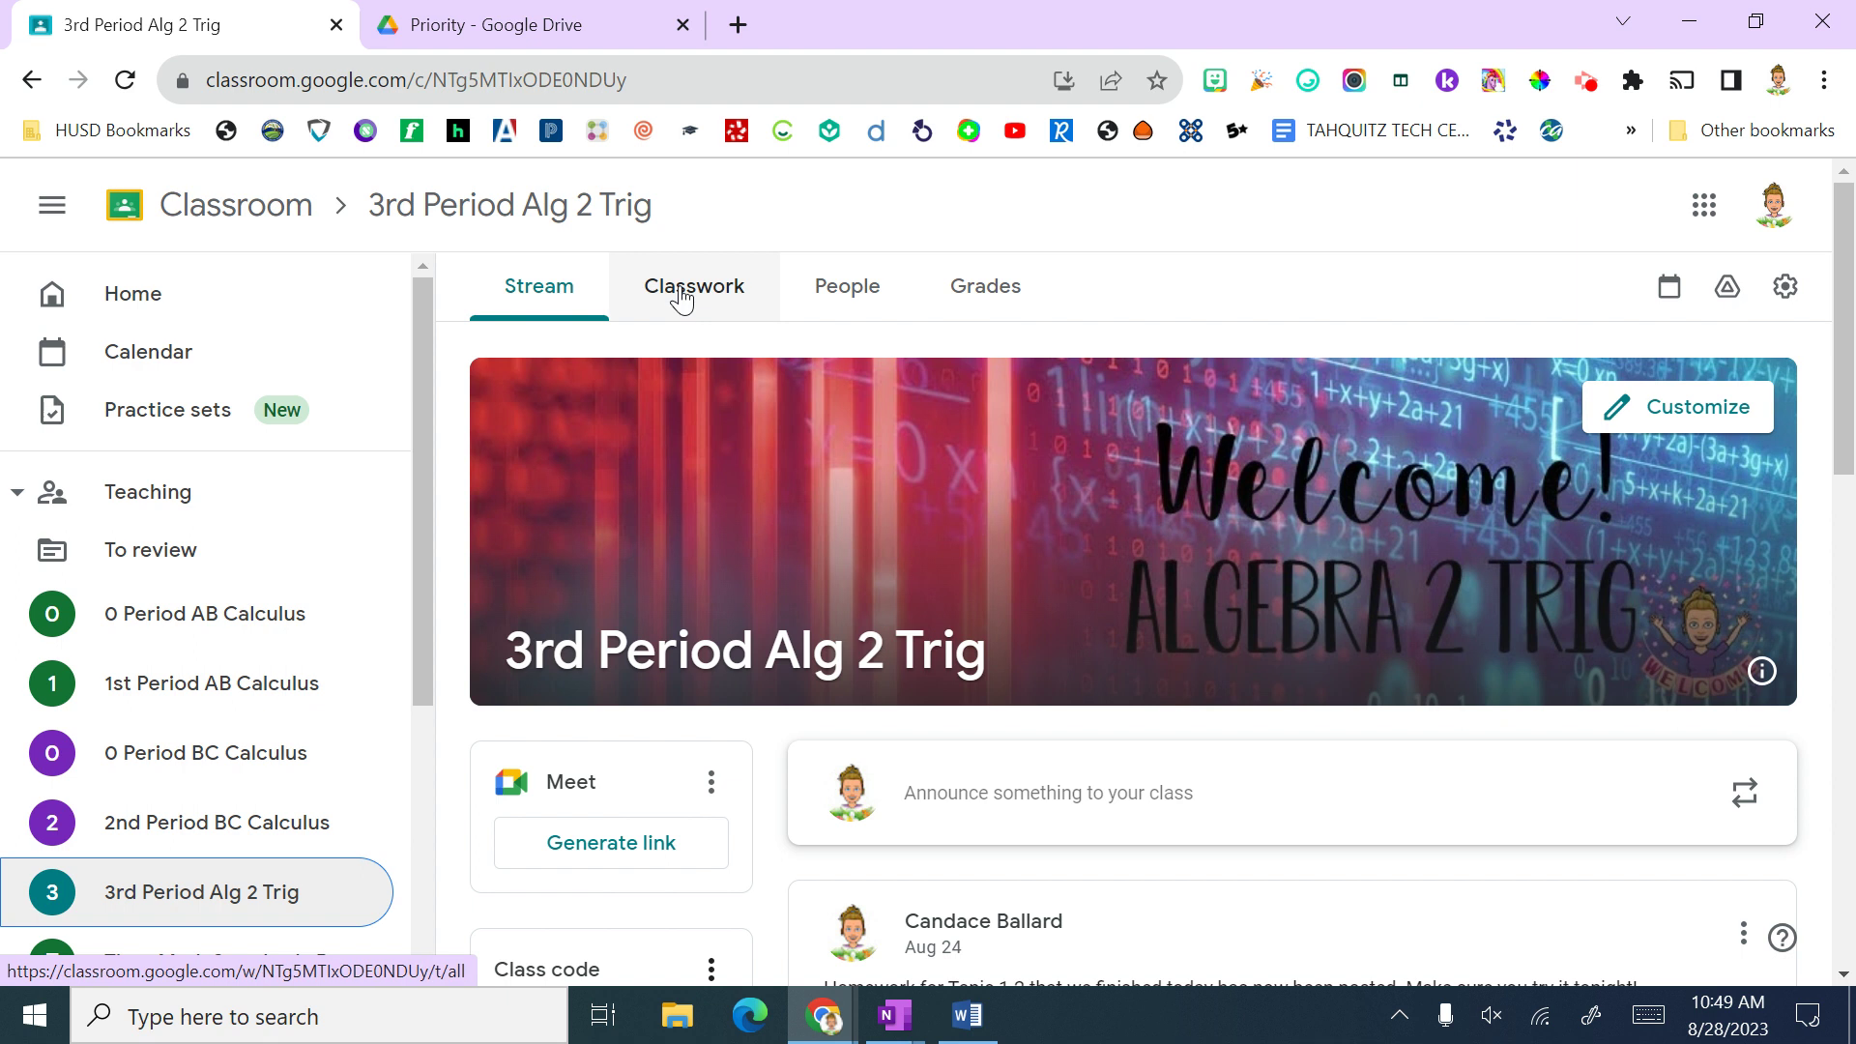
left_click(681, 298)
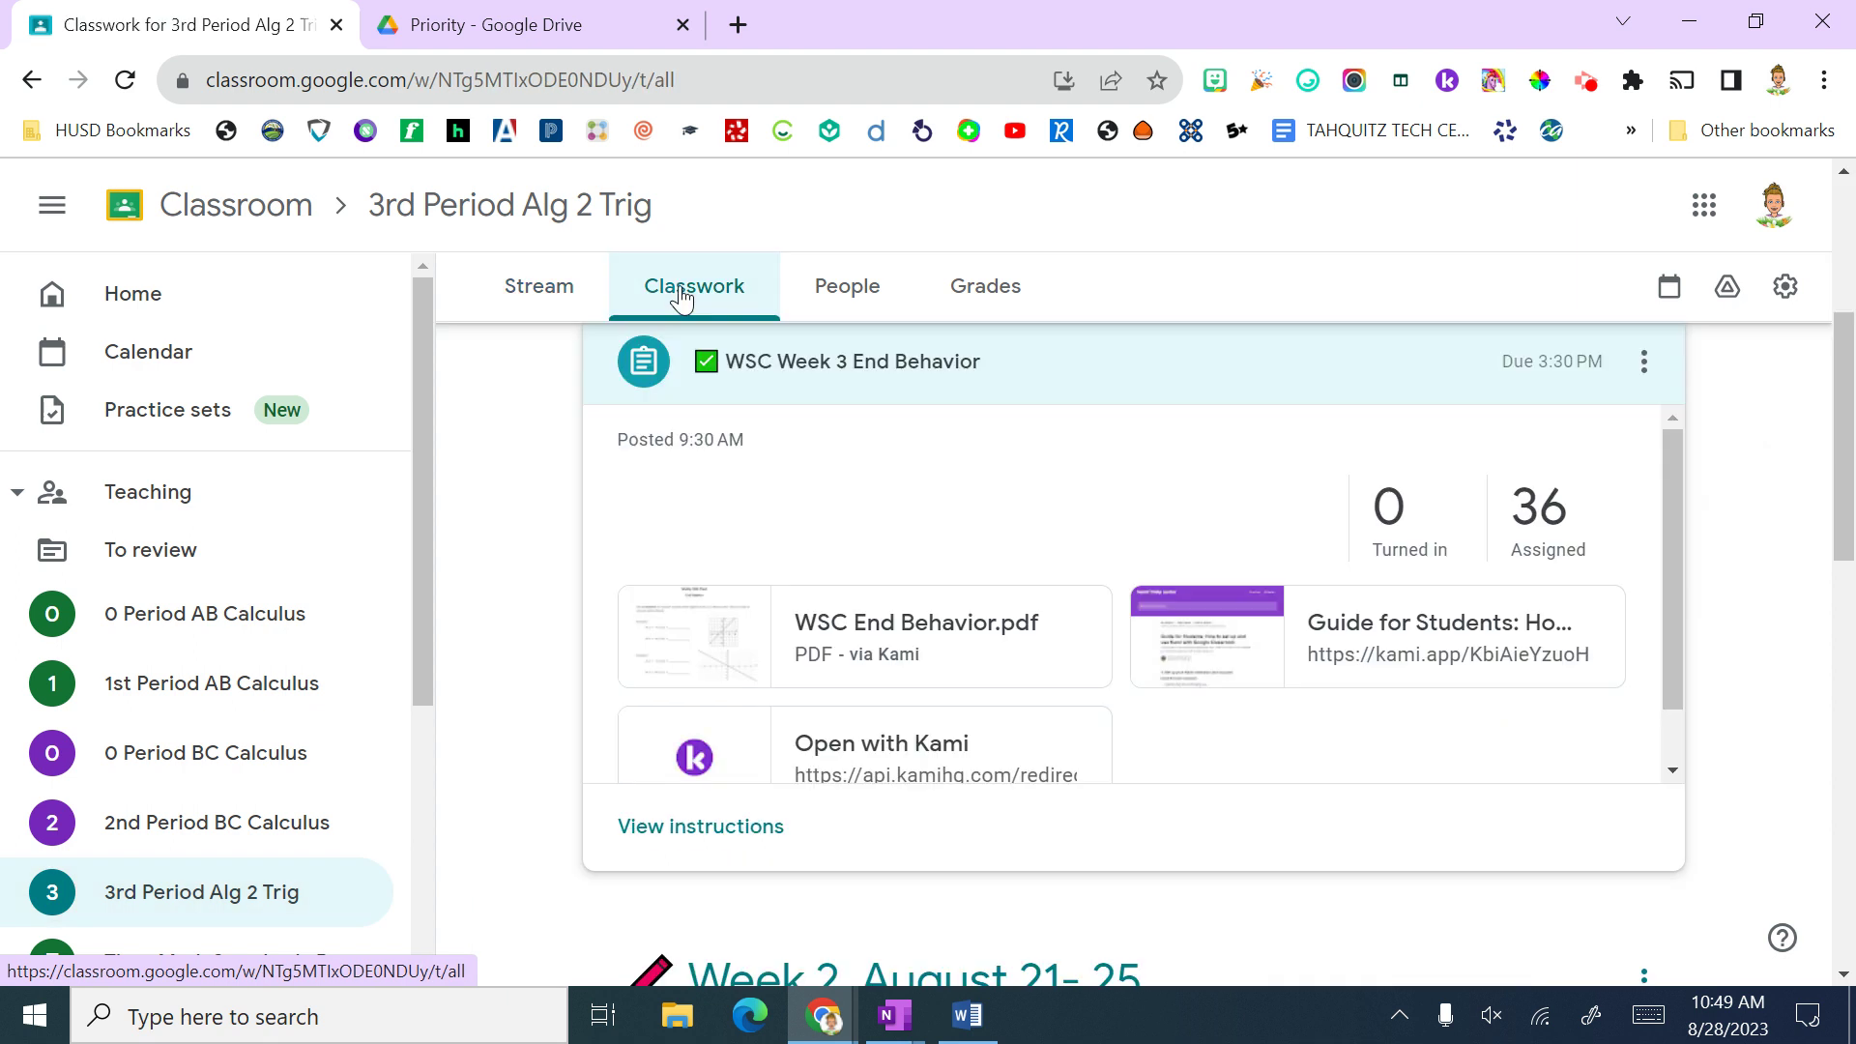
scroll(793, 426, "up", 3)
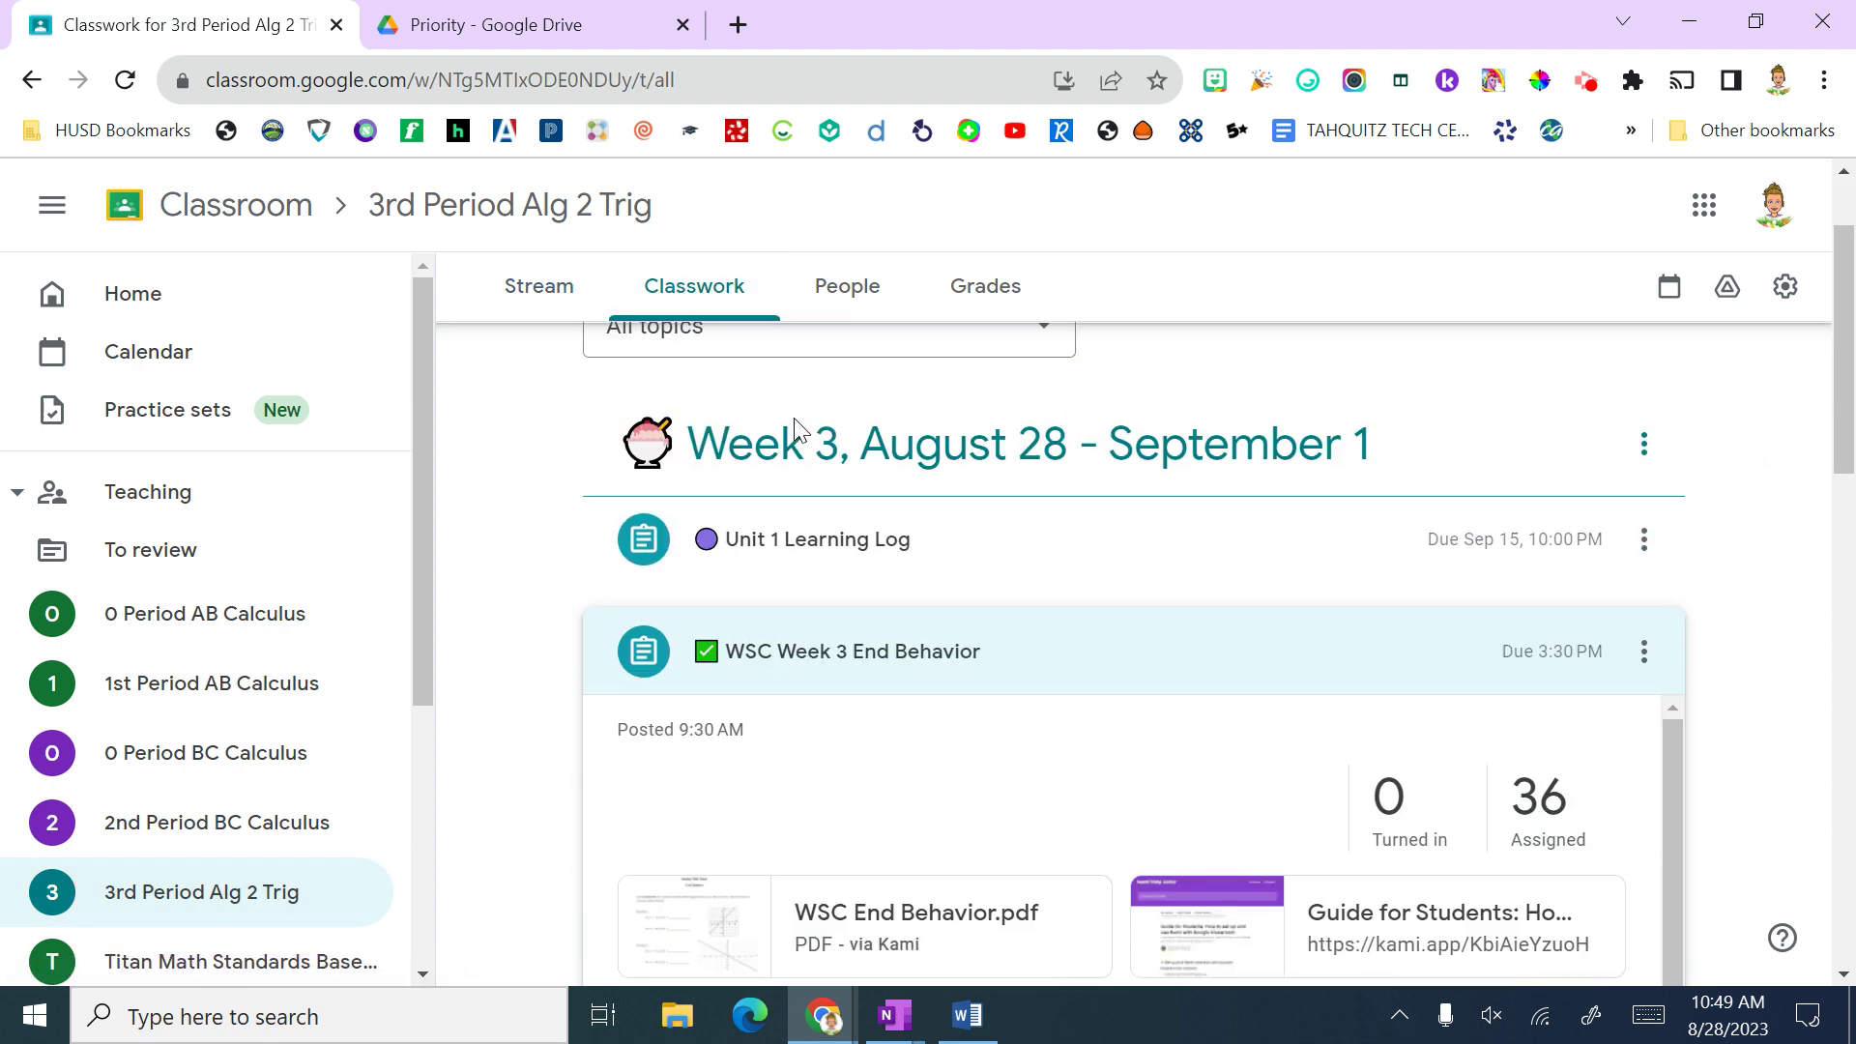
left_click(825, 549)
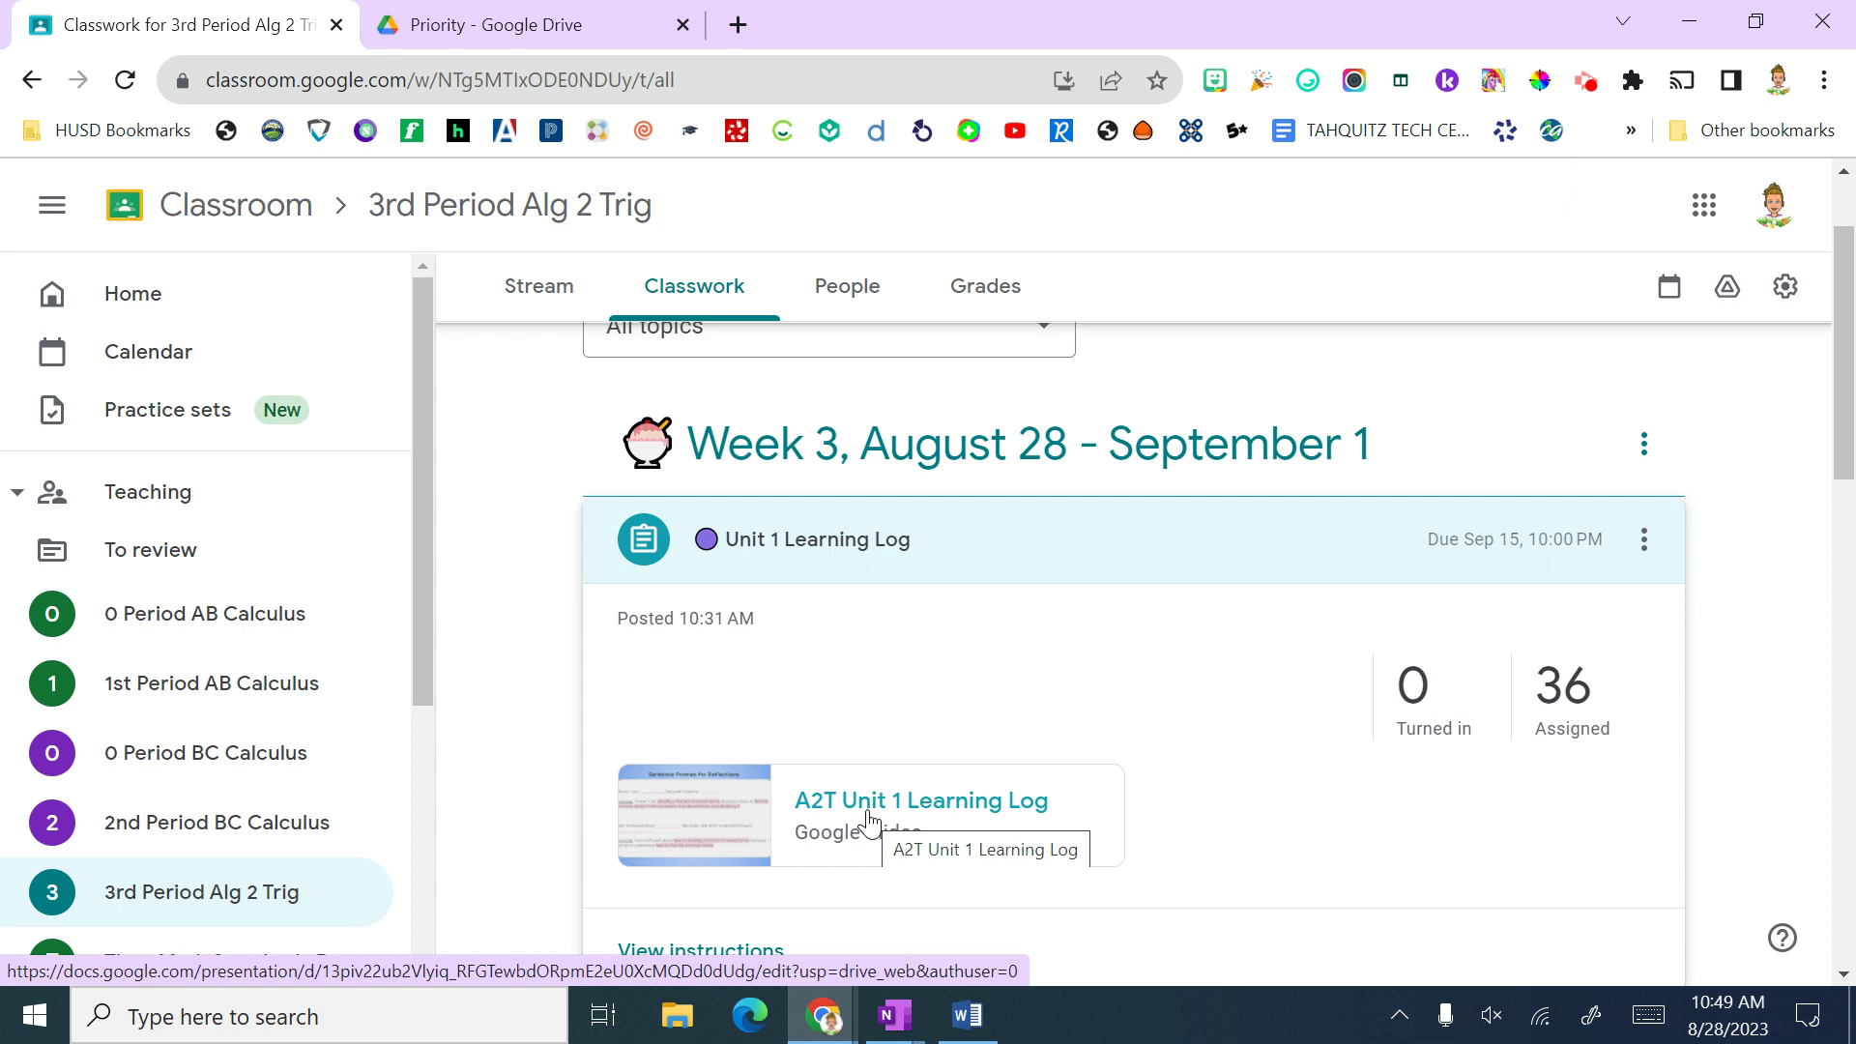
Step: Visit the 1st Period AB Calculus class, then return to 3rd Period Alg 2 Trig's Classwork
left_click(212, 683)
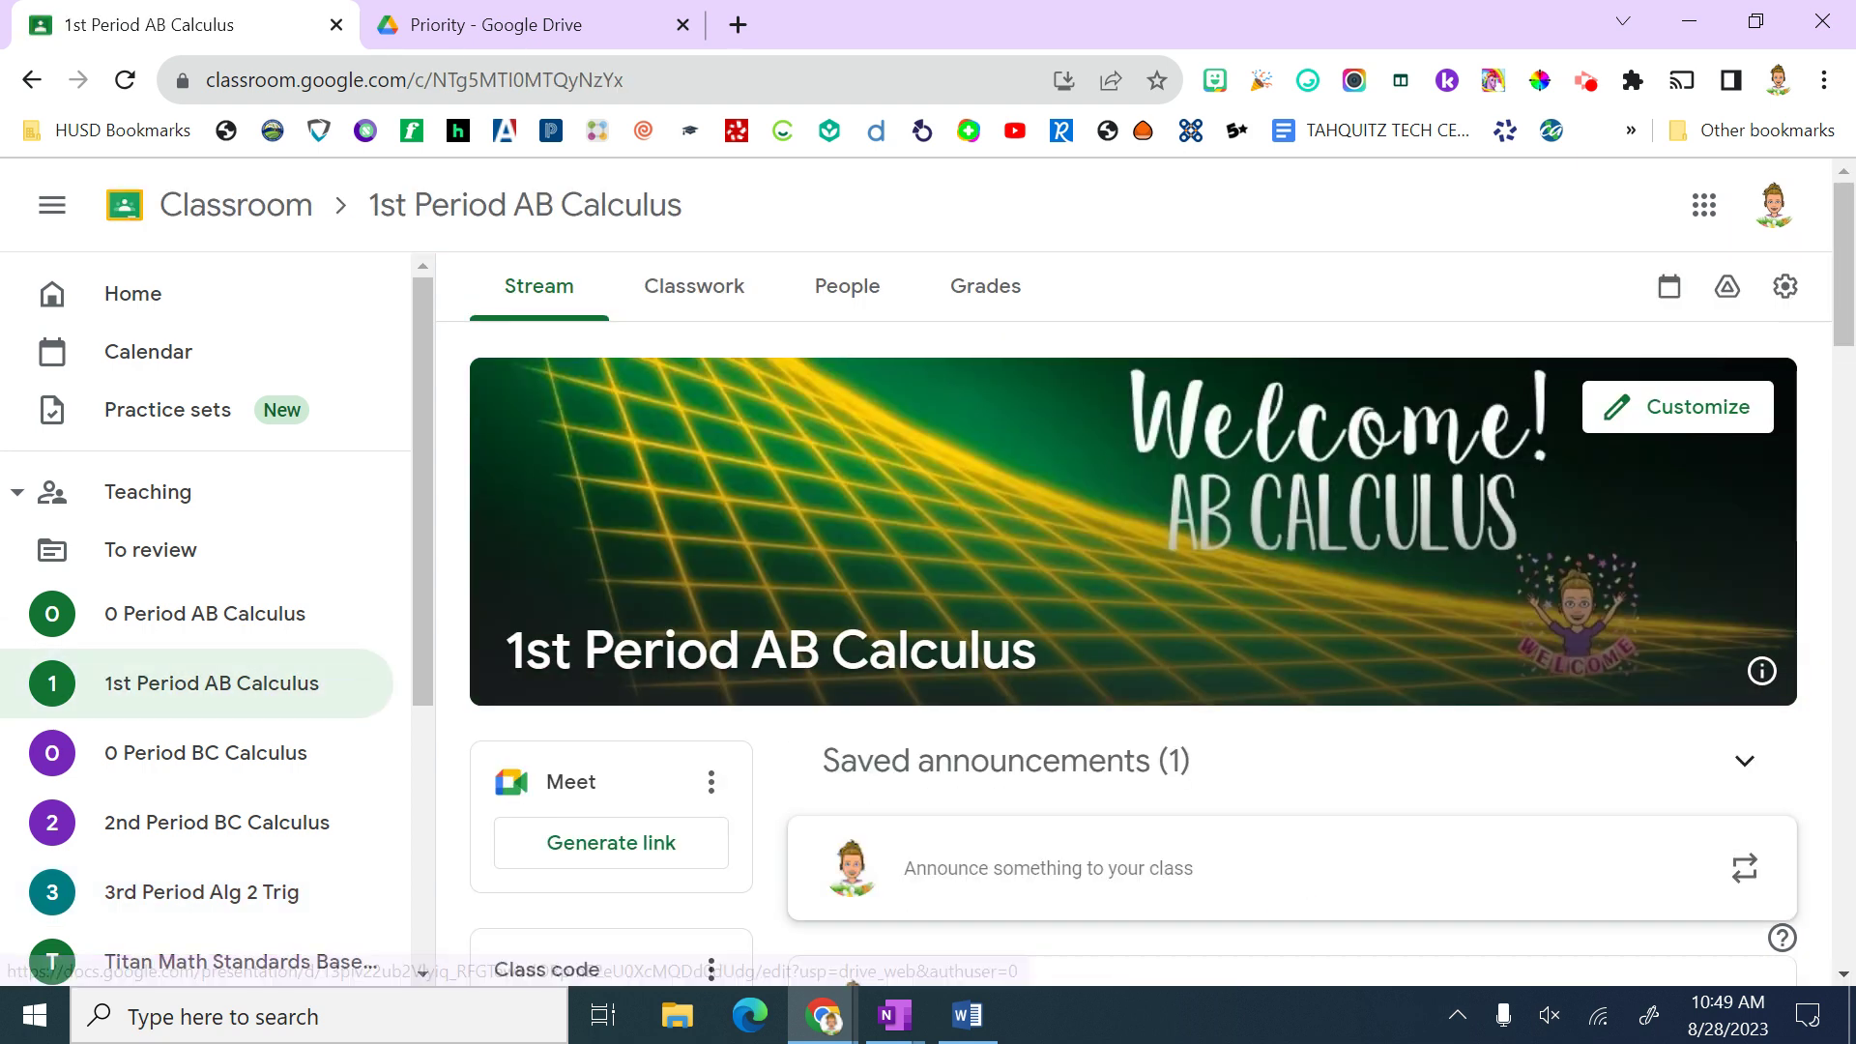
left_click(263, 889)
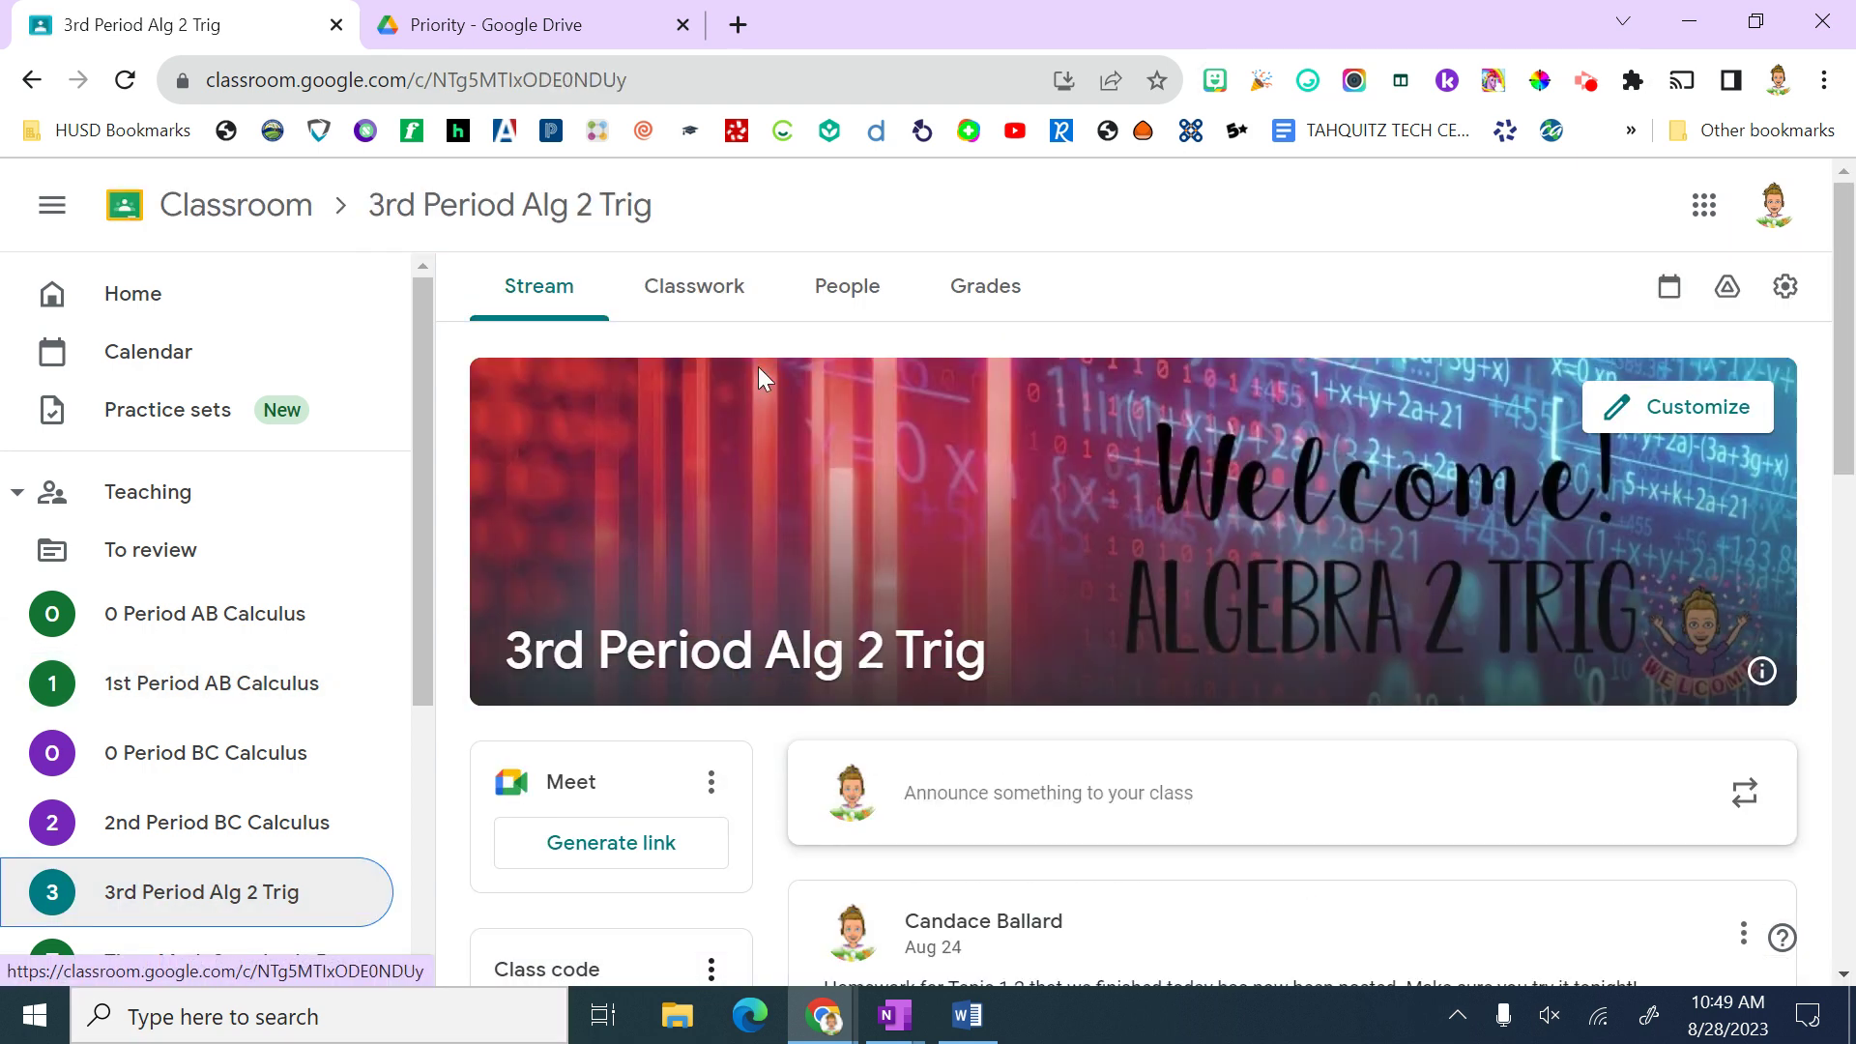
left_click(726, 286)
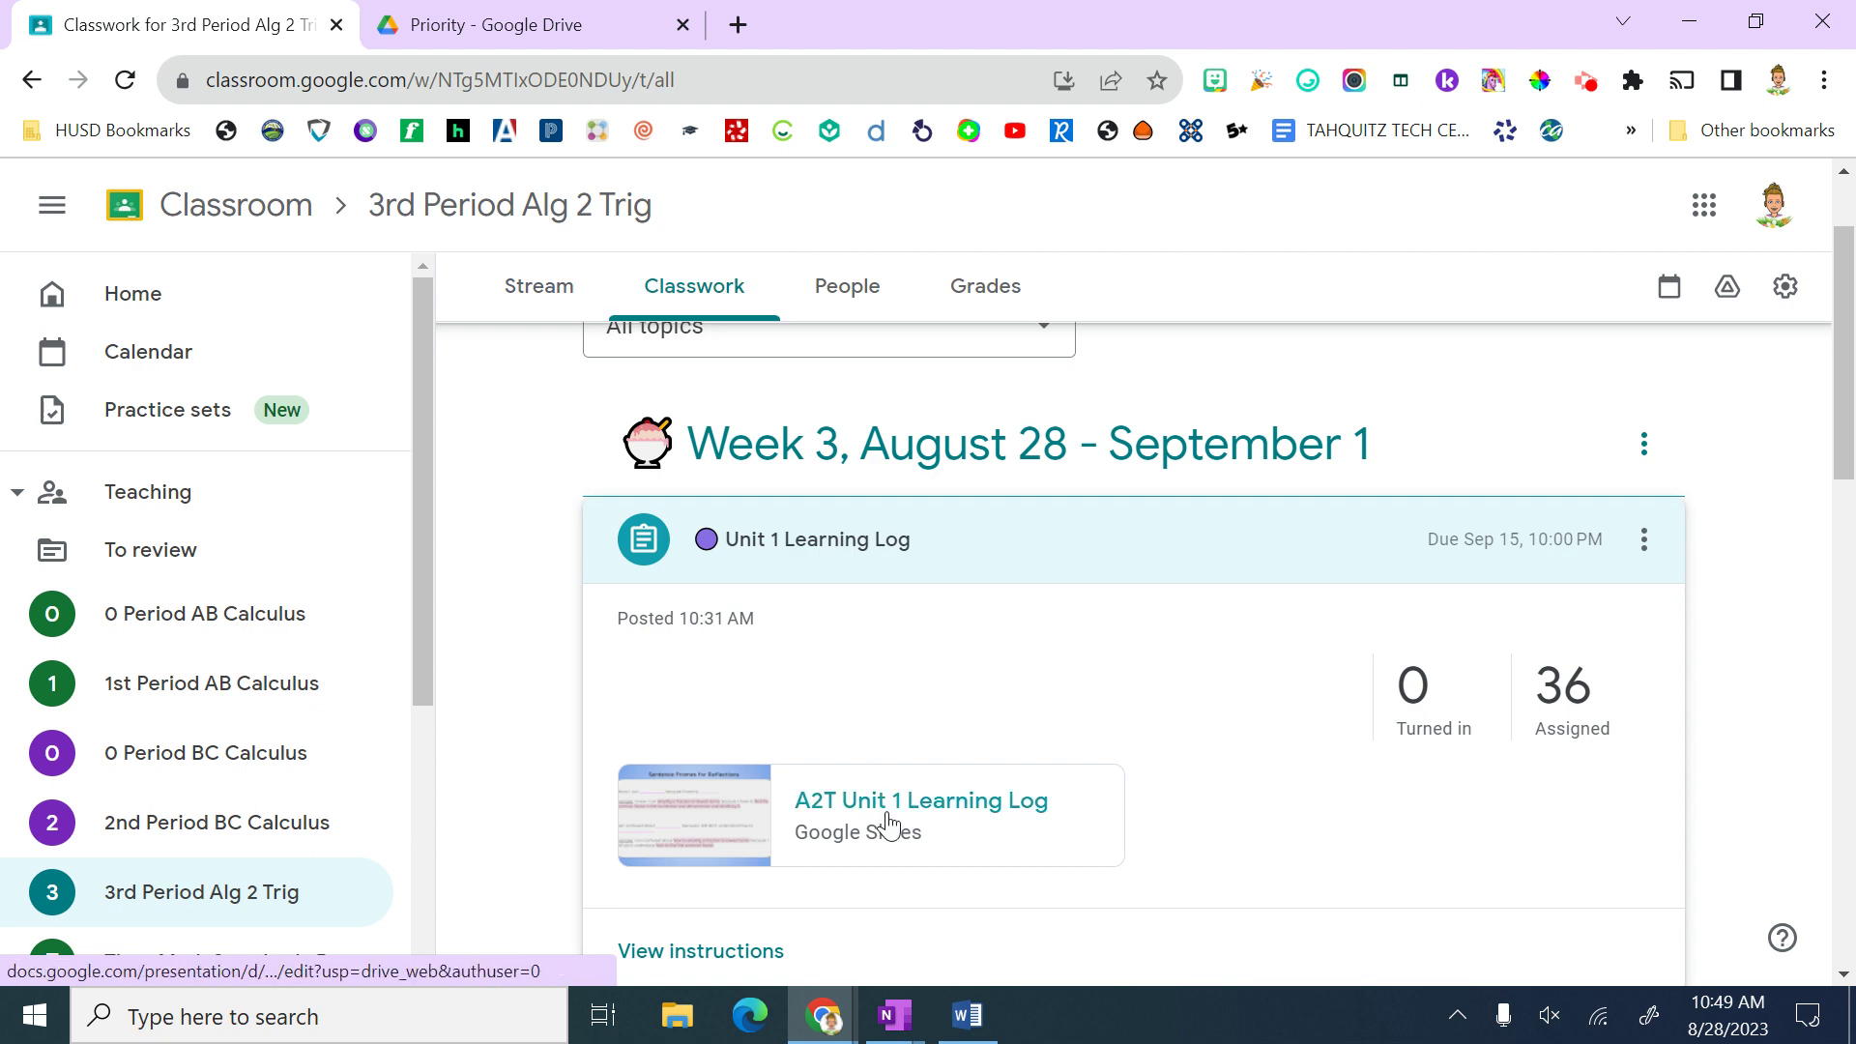
Step: Open the Learning Log's Edit view, close it unchanged, then launch the A2T Unit 1 Learning Log slides
left_click(1633, 550)
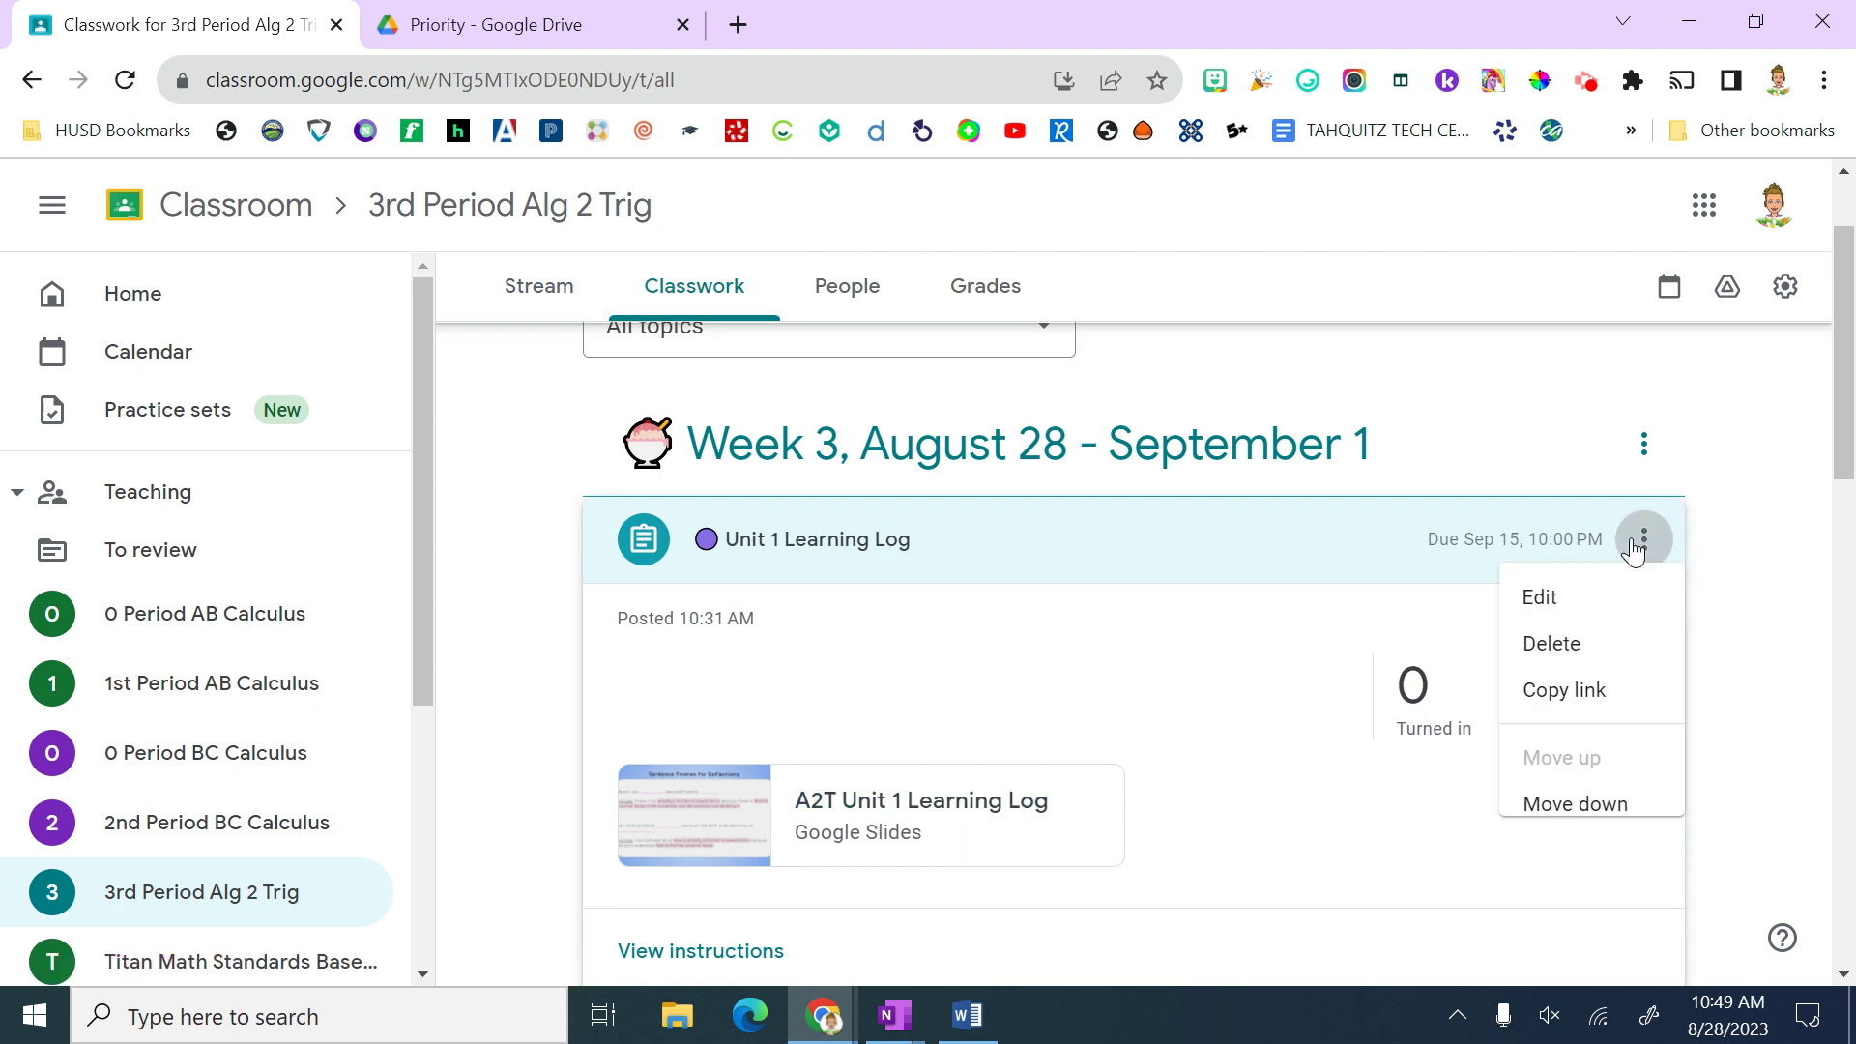
left_click(1545, 604)
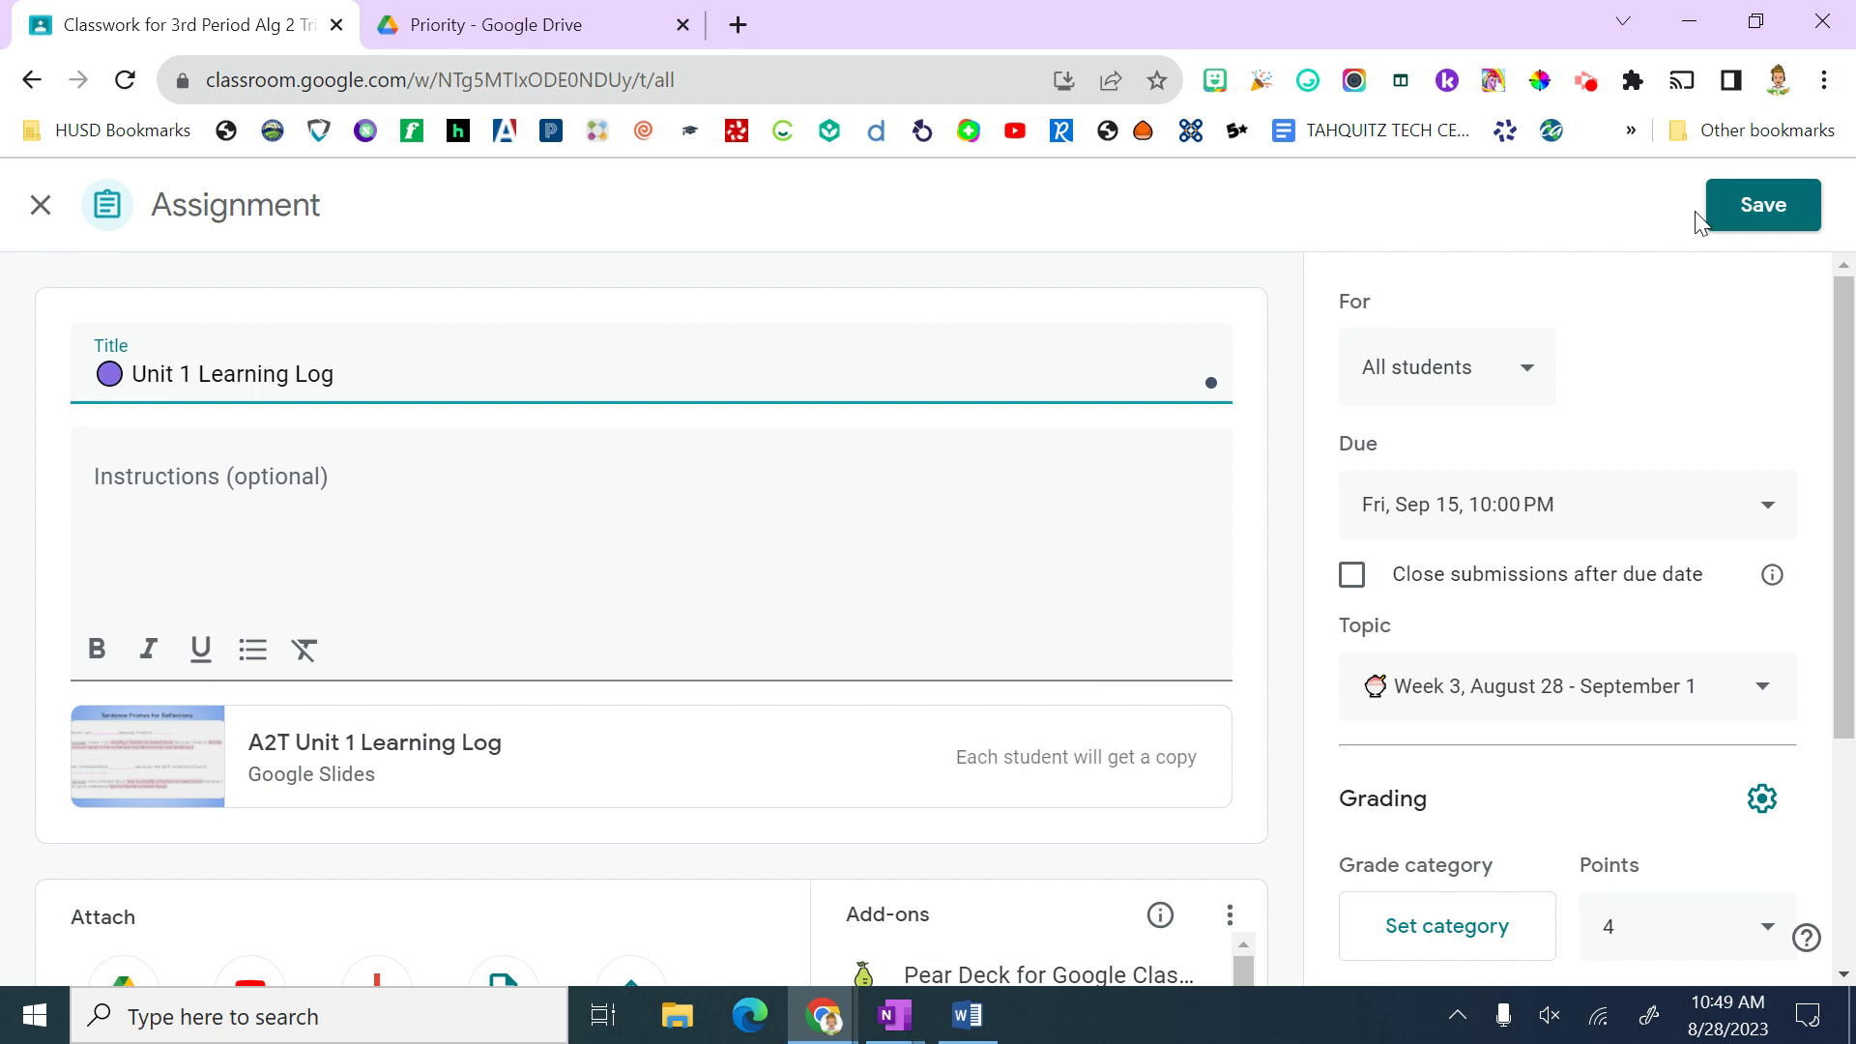
left_click(40, 204)
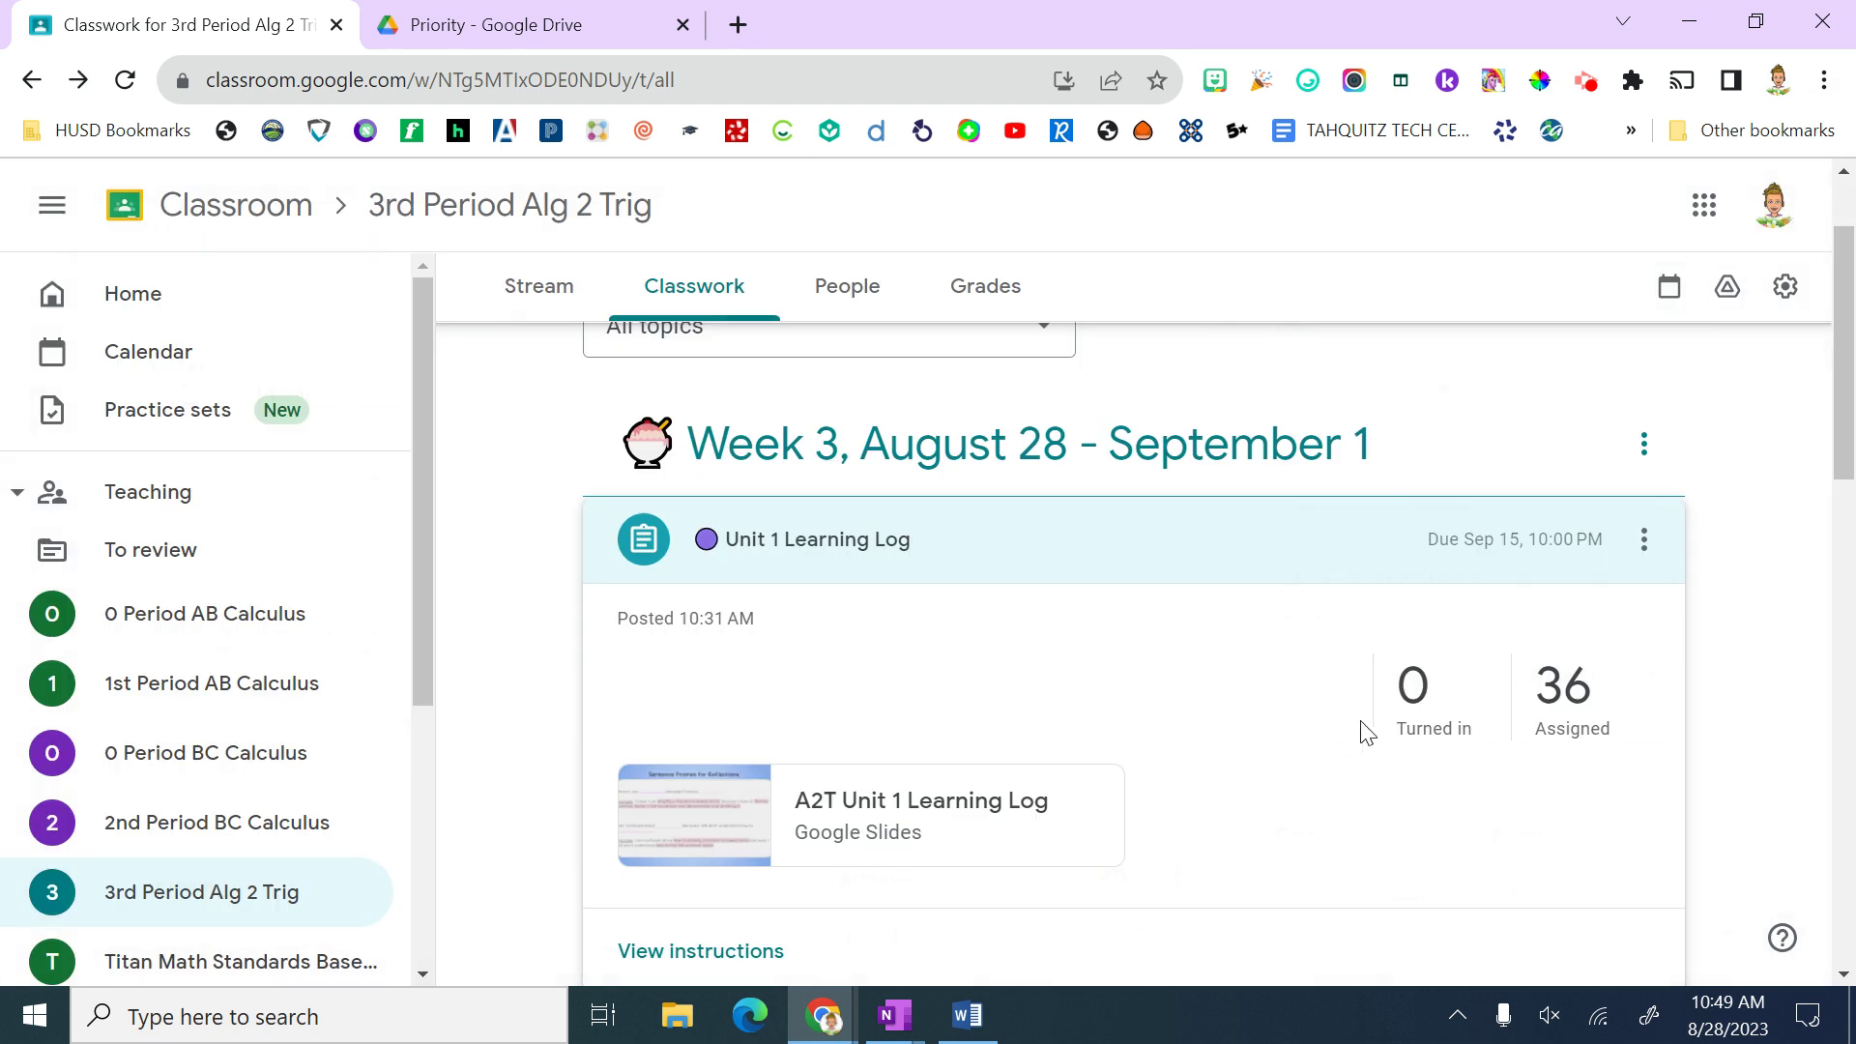
left_click(837, 803)
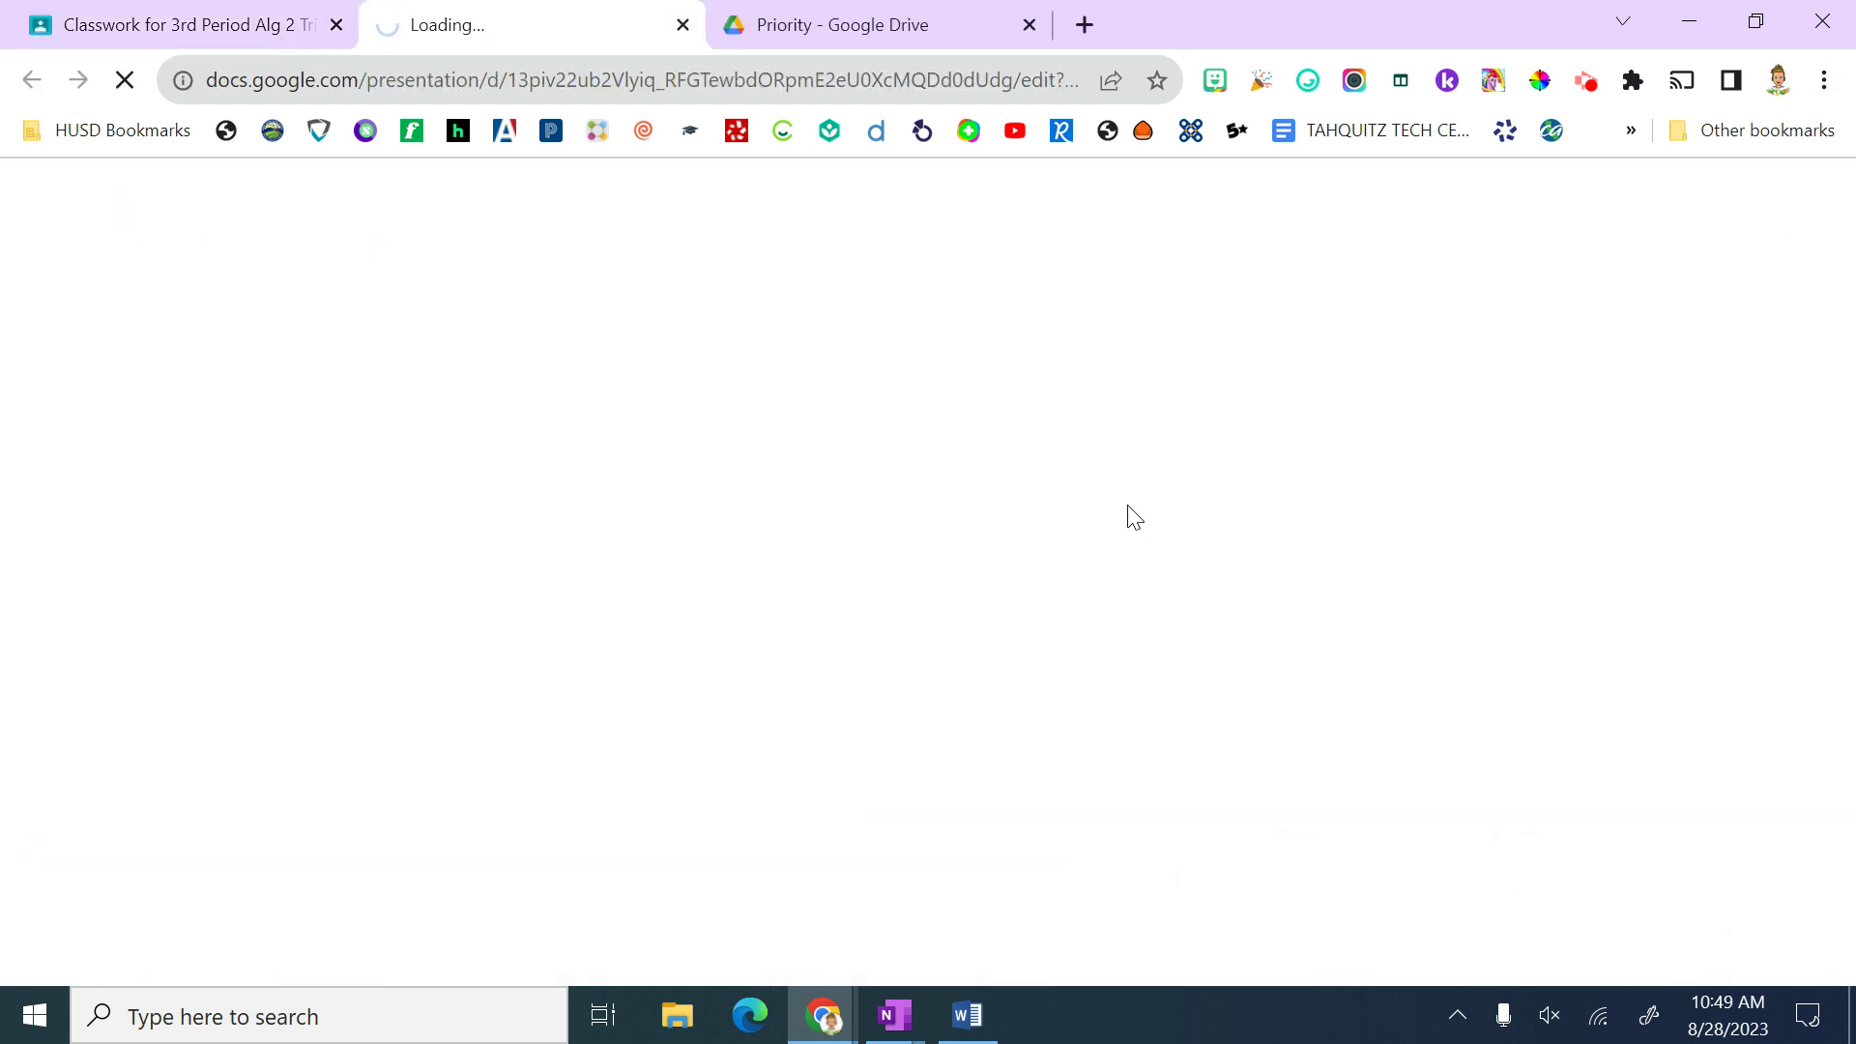